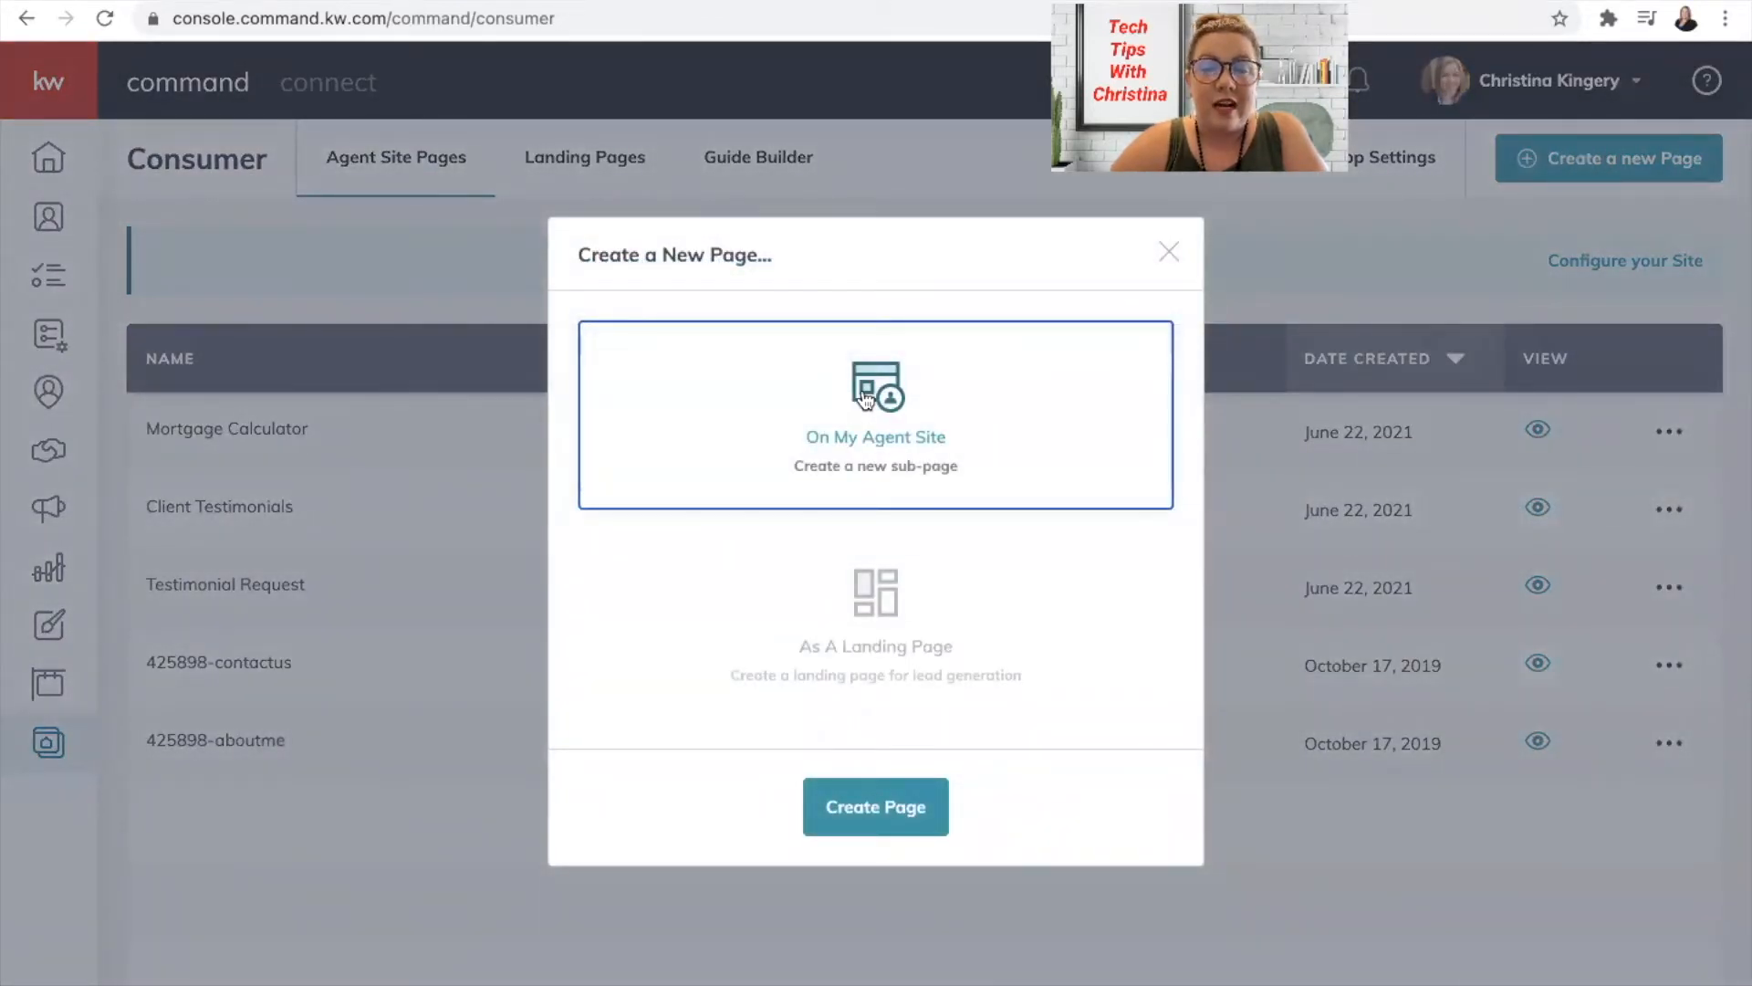
Add a Company Profile widget to a newly created agent site sub-page and open the widget's configuration
left_click(871, 805)
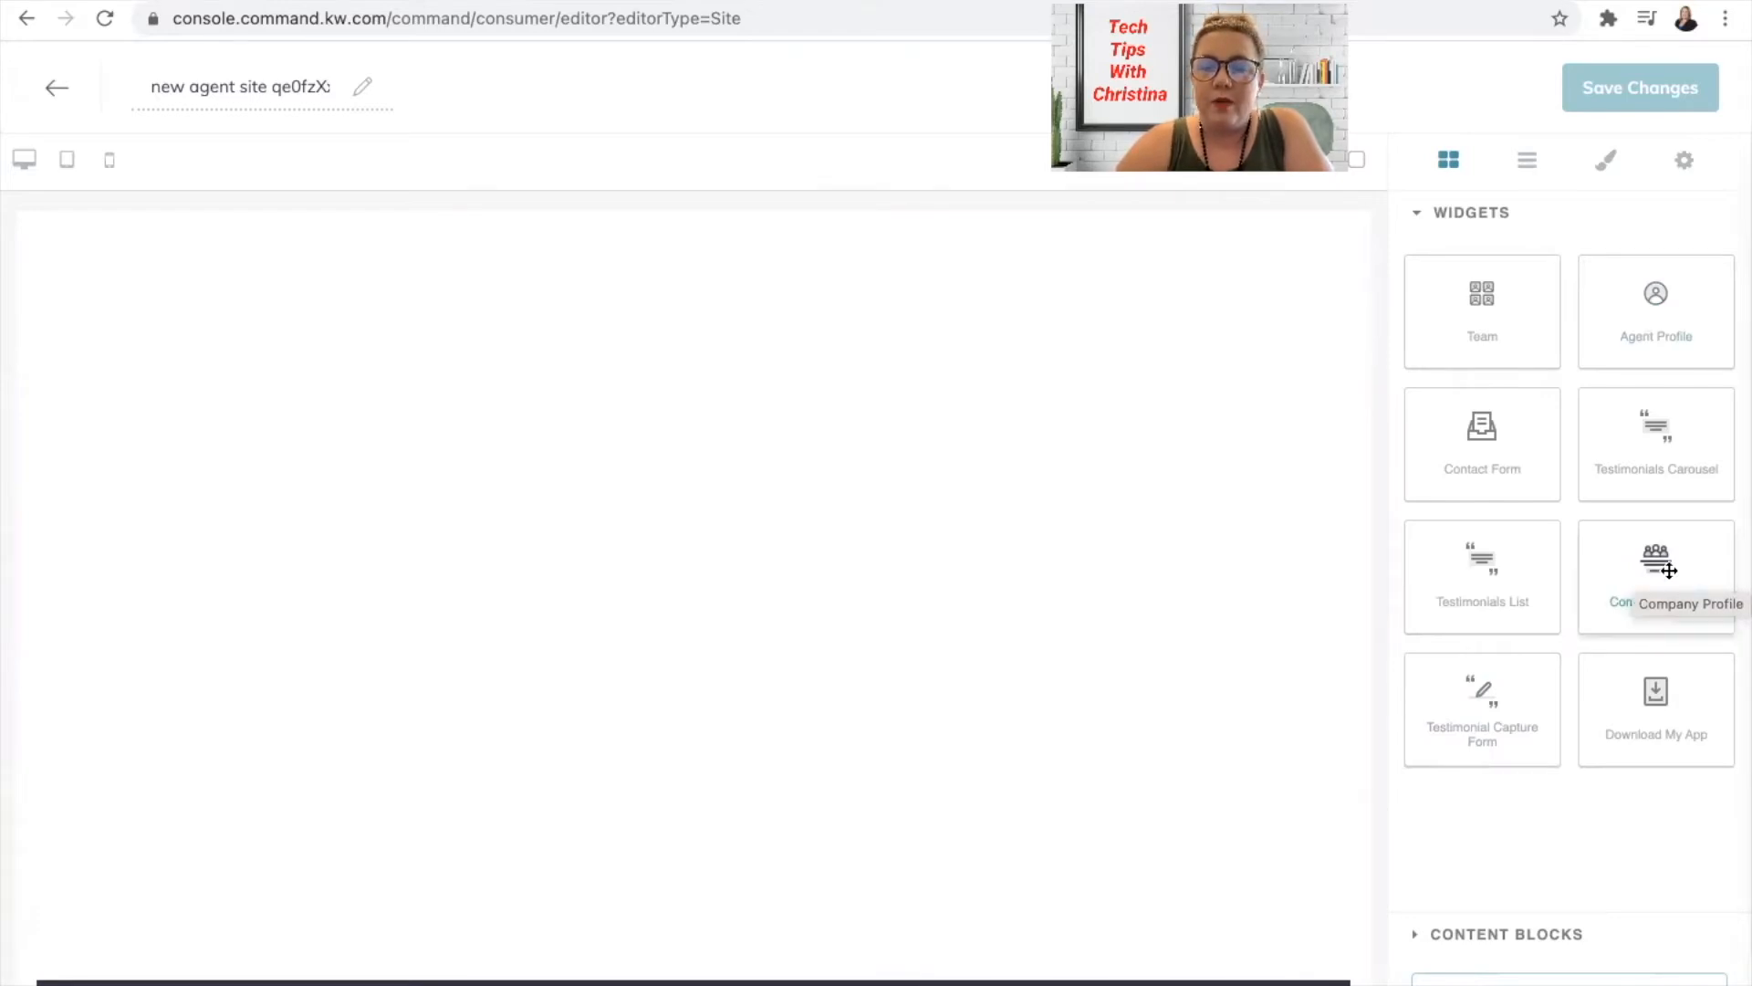
left_click_drag(1653, 574, 1092, 580)
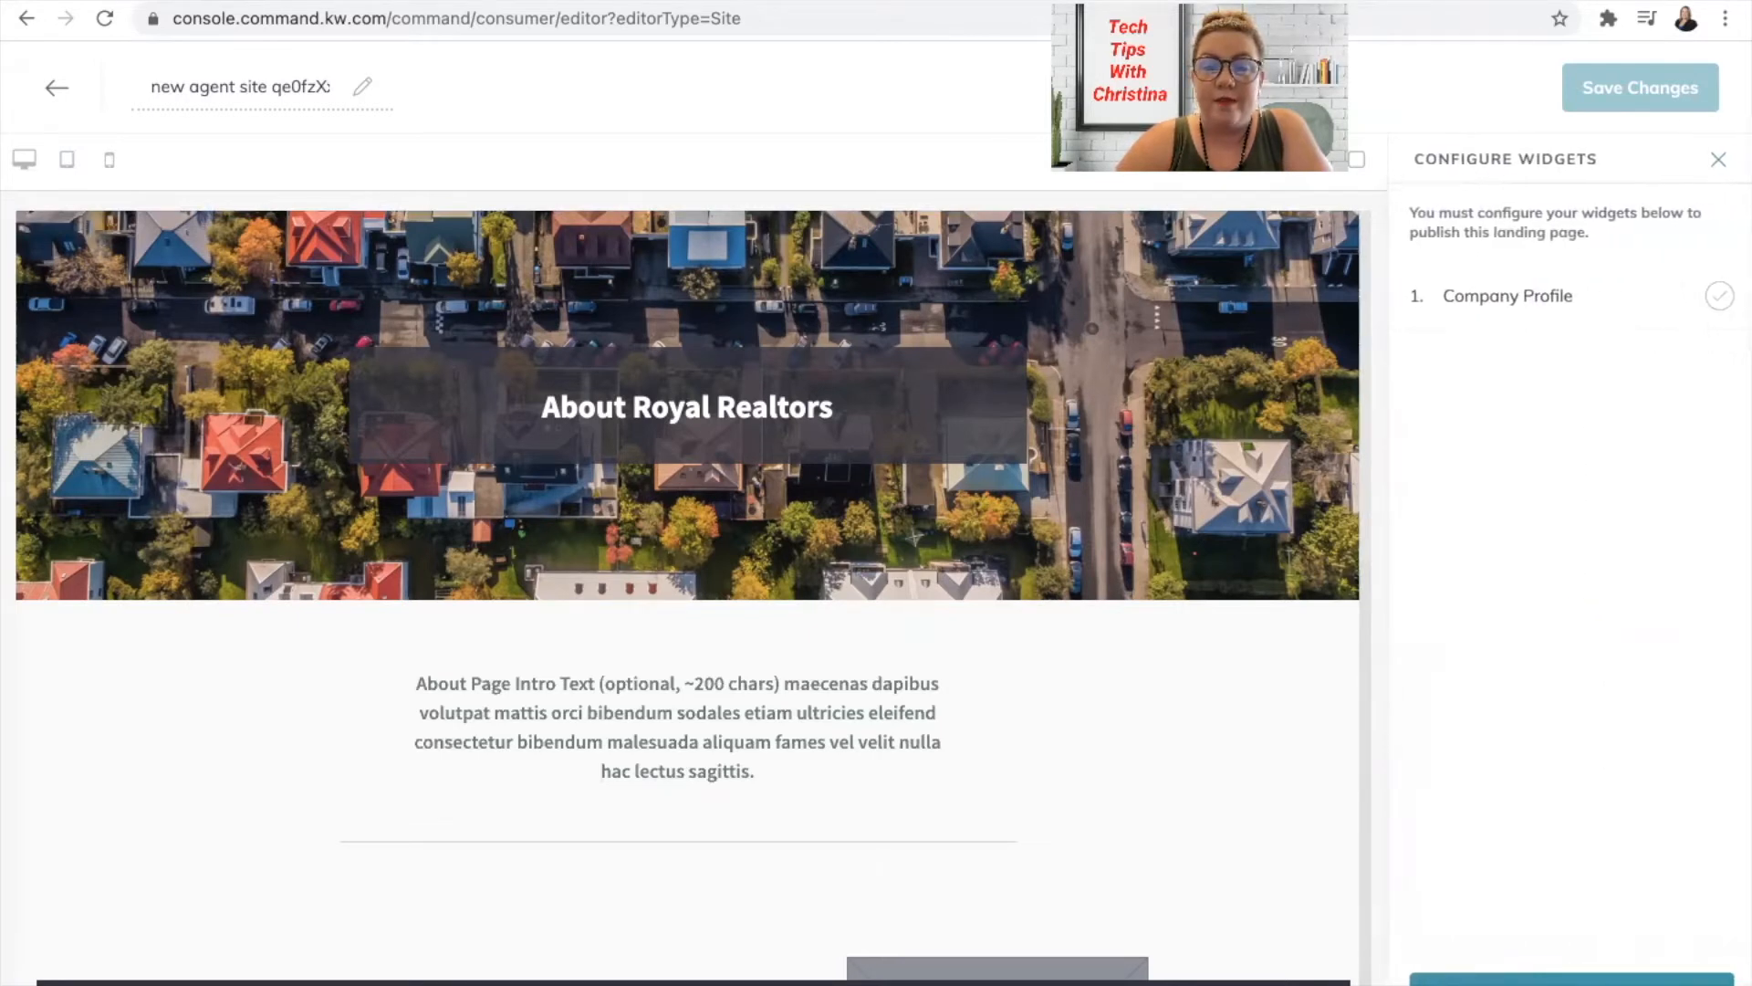
left_click(1591, 300)
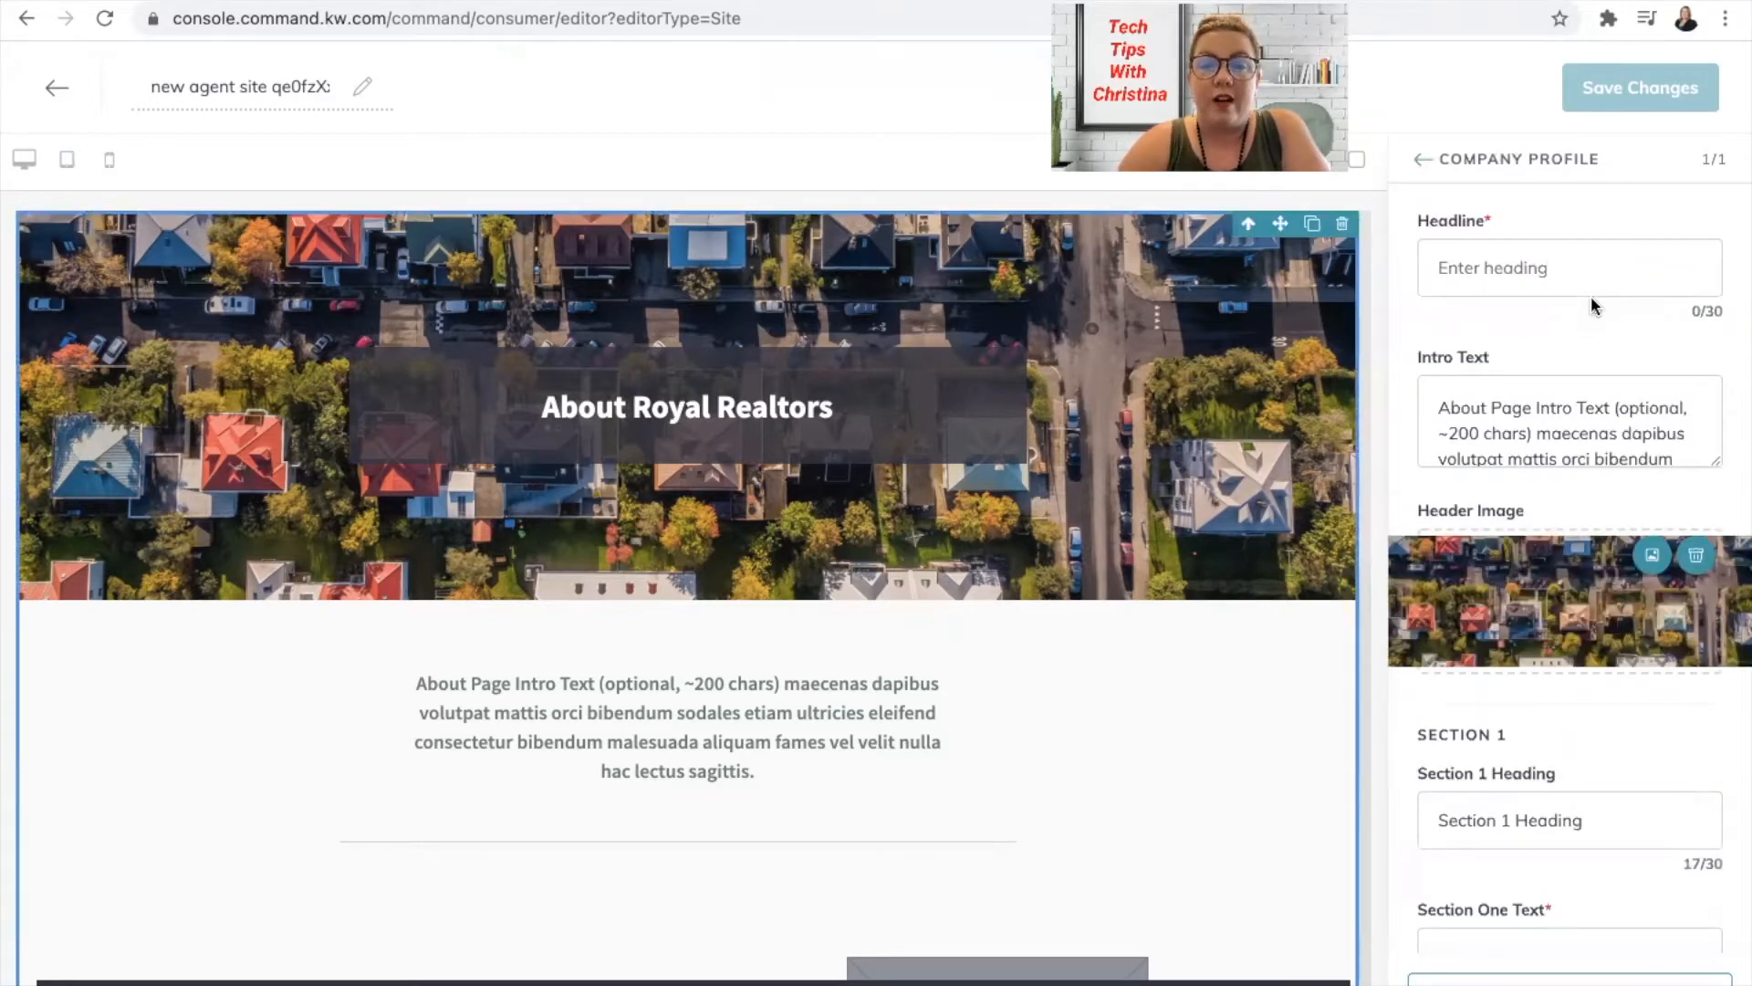
Set the Company Profile headline to "Real Estate Blog" and clear the placeholder intro text
left_click(1523, 268)
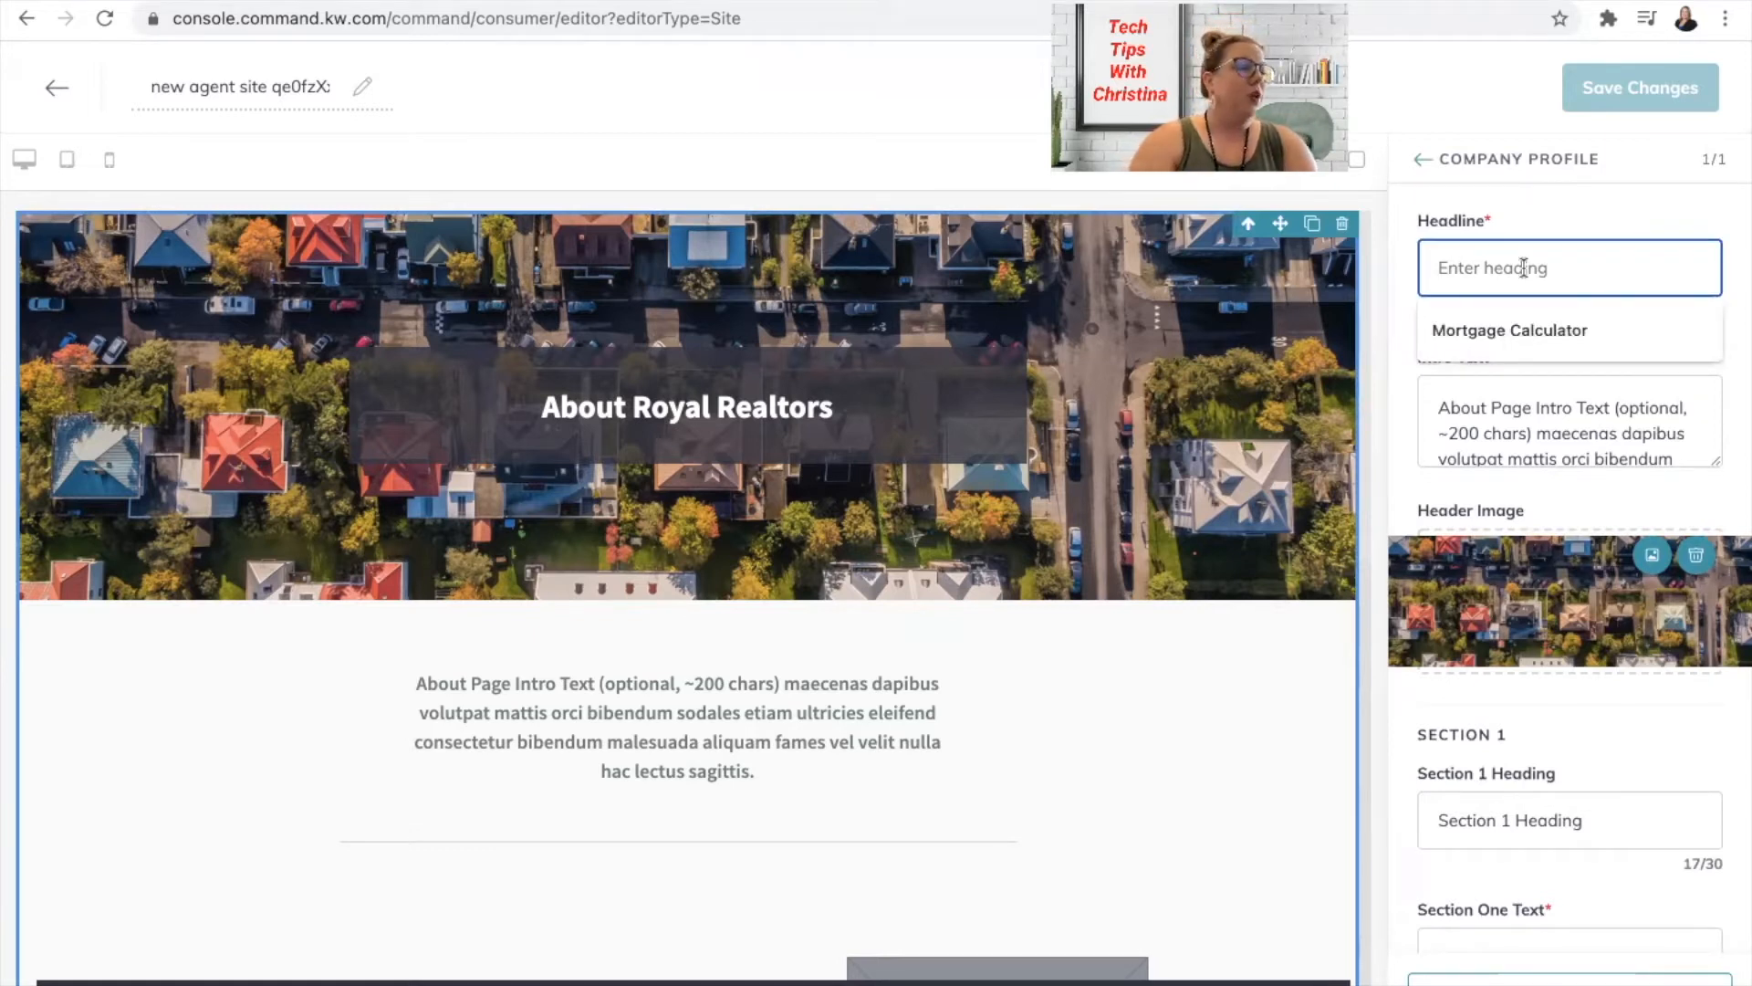
type("Rea")
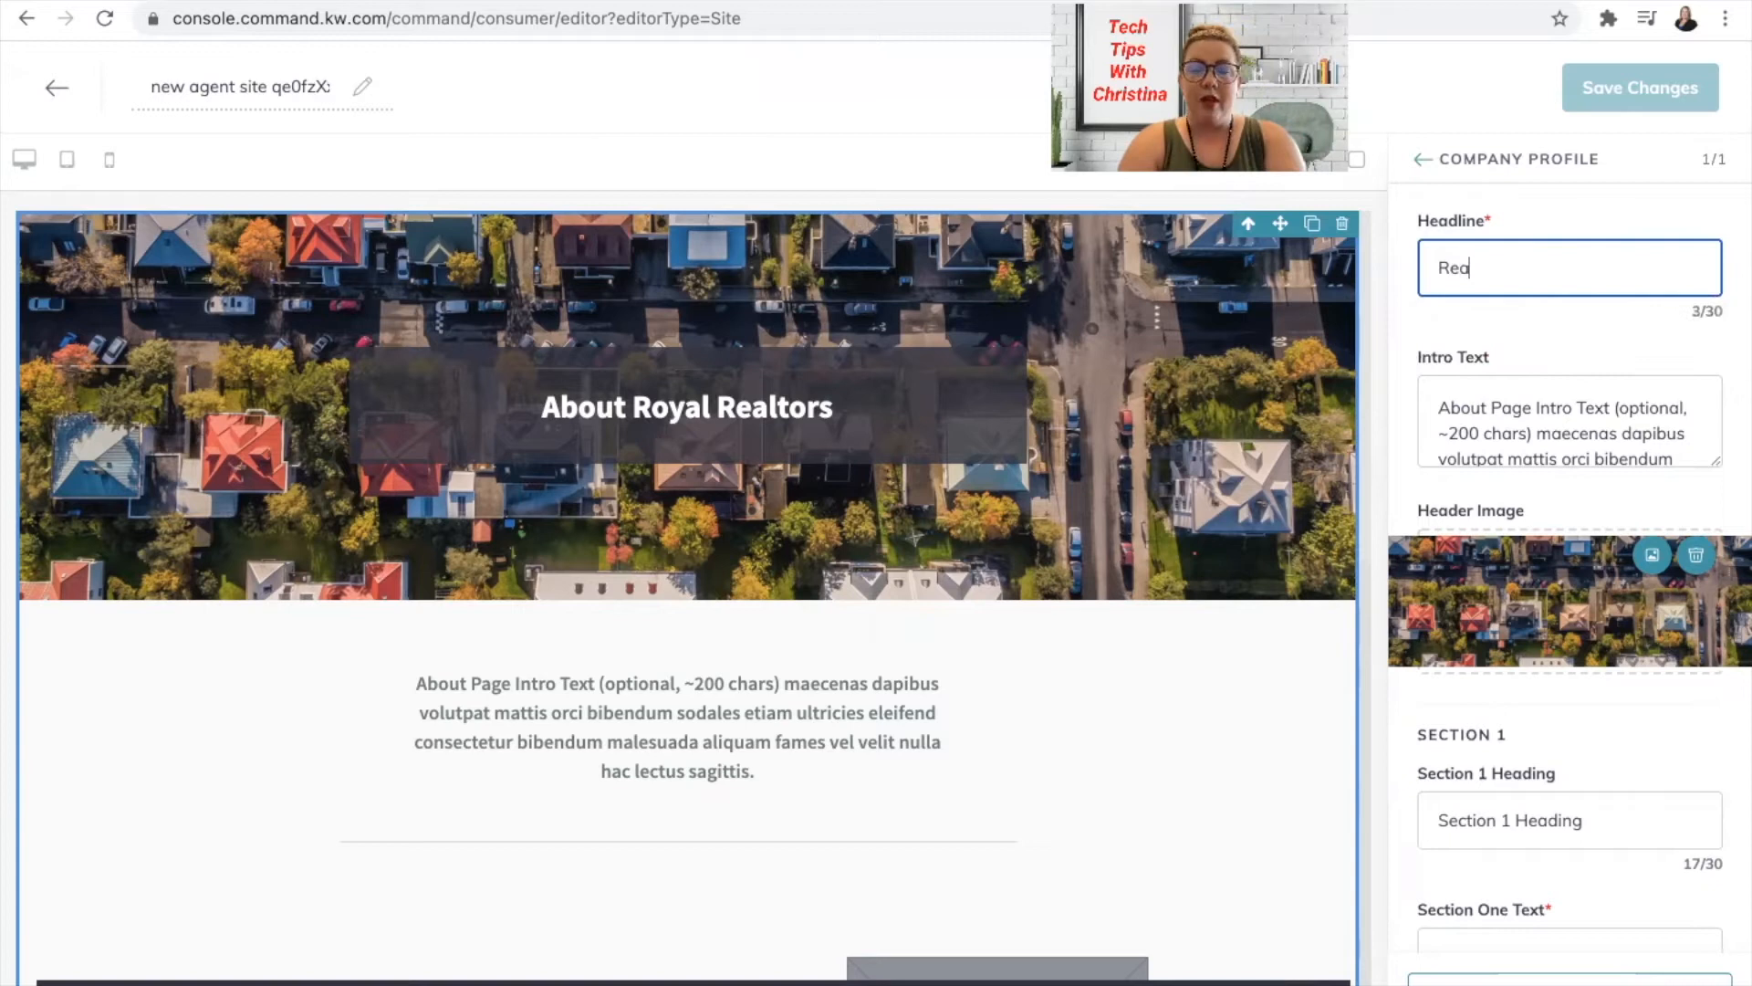
type("l Estat")
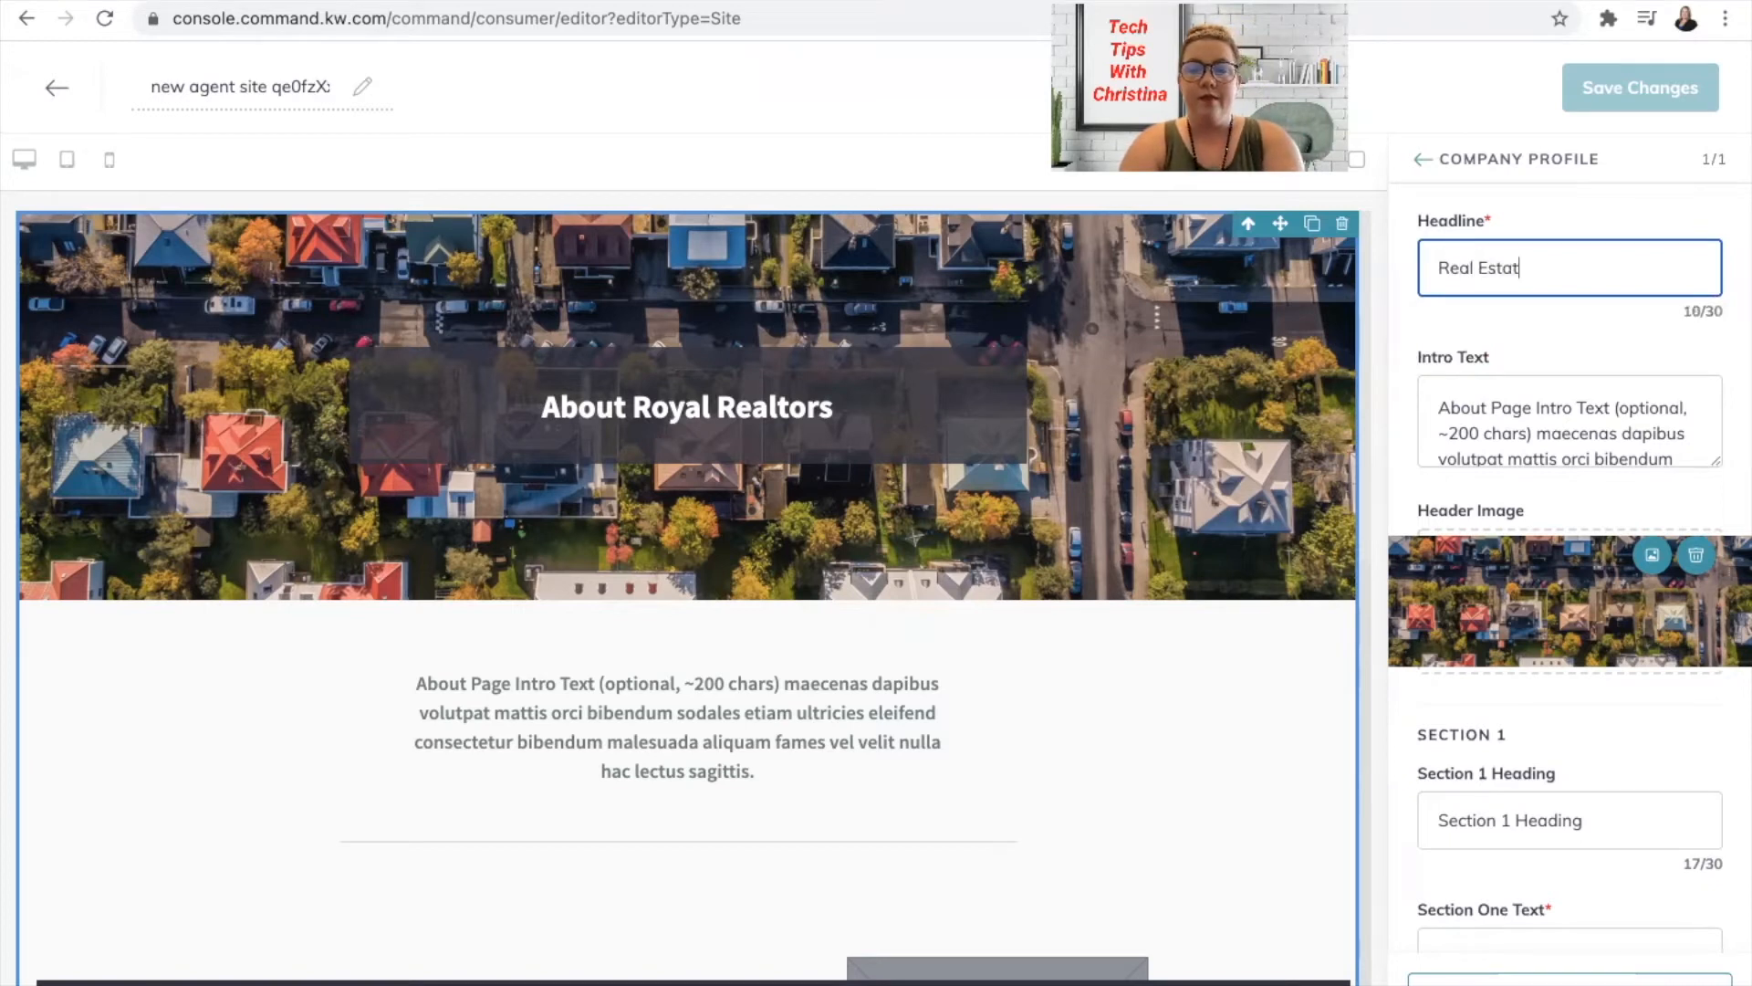
type("e Blog")
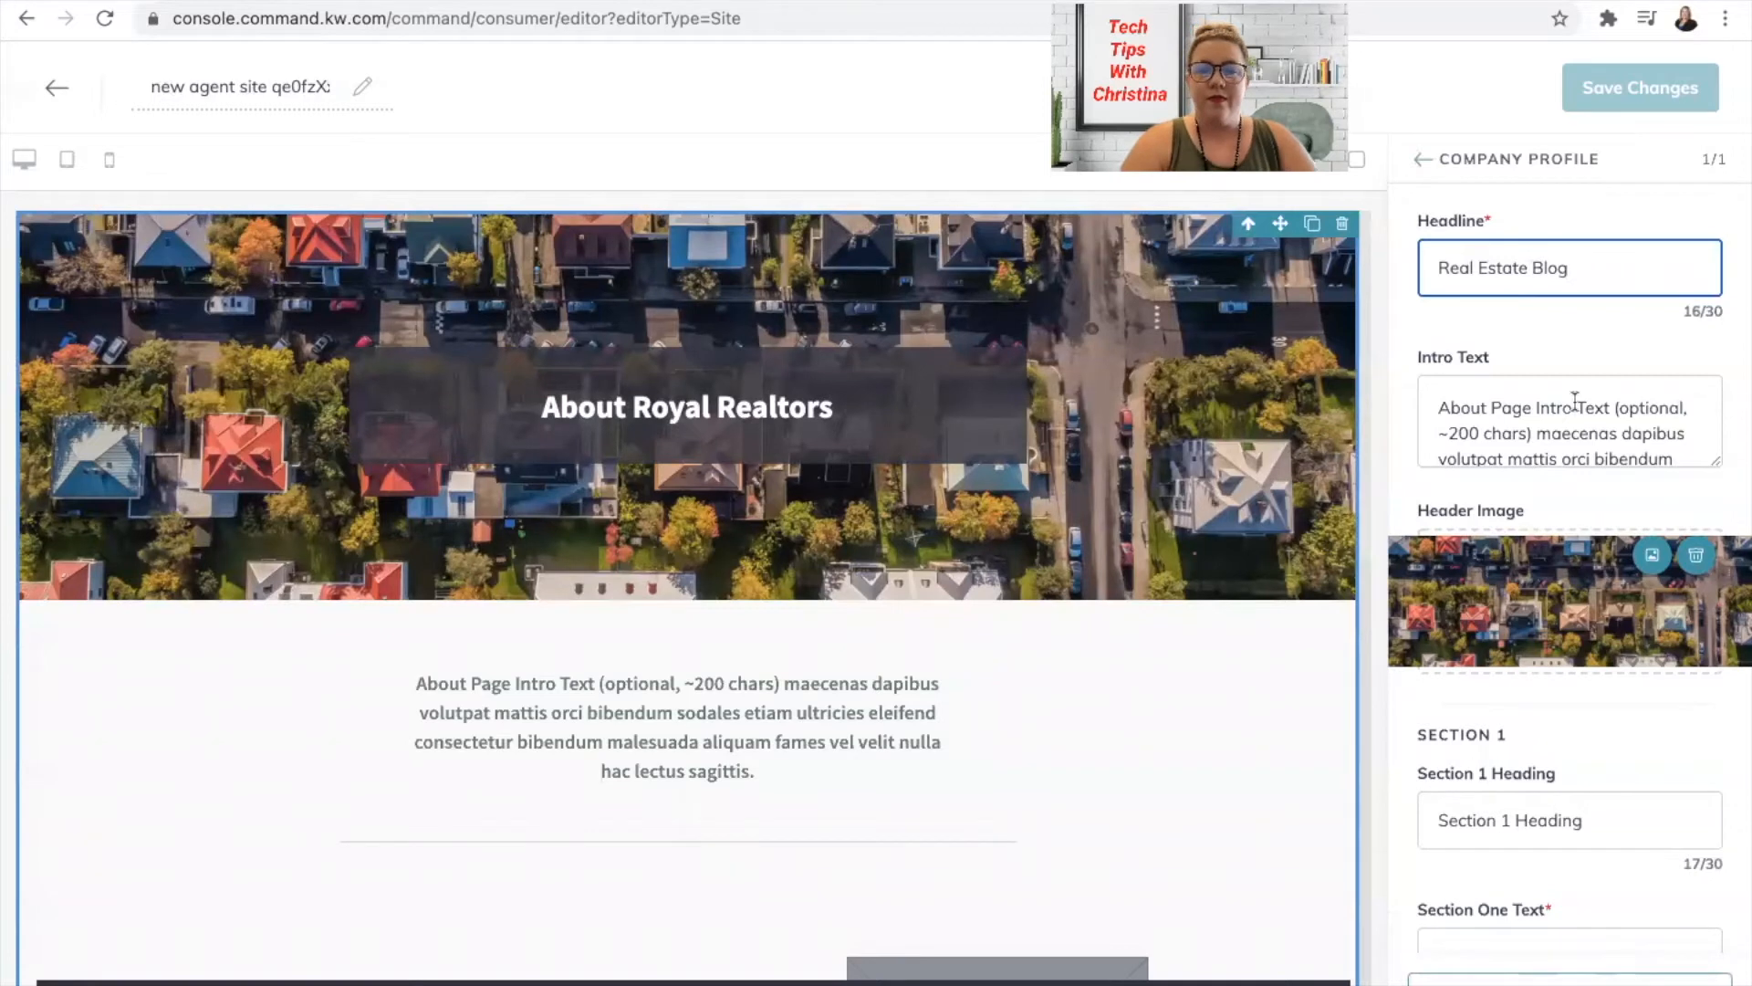
left_click(1511, 405)
key("ctrl+a")
key("BackSpace")
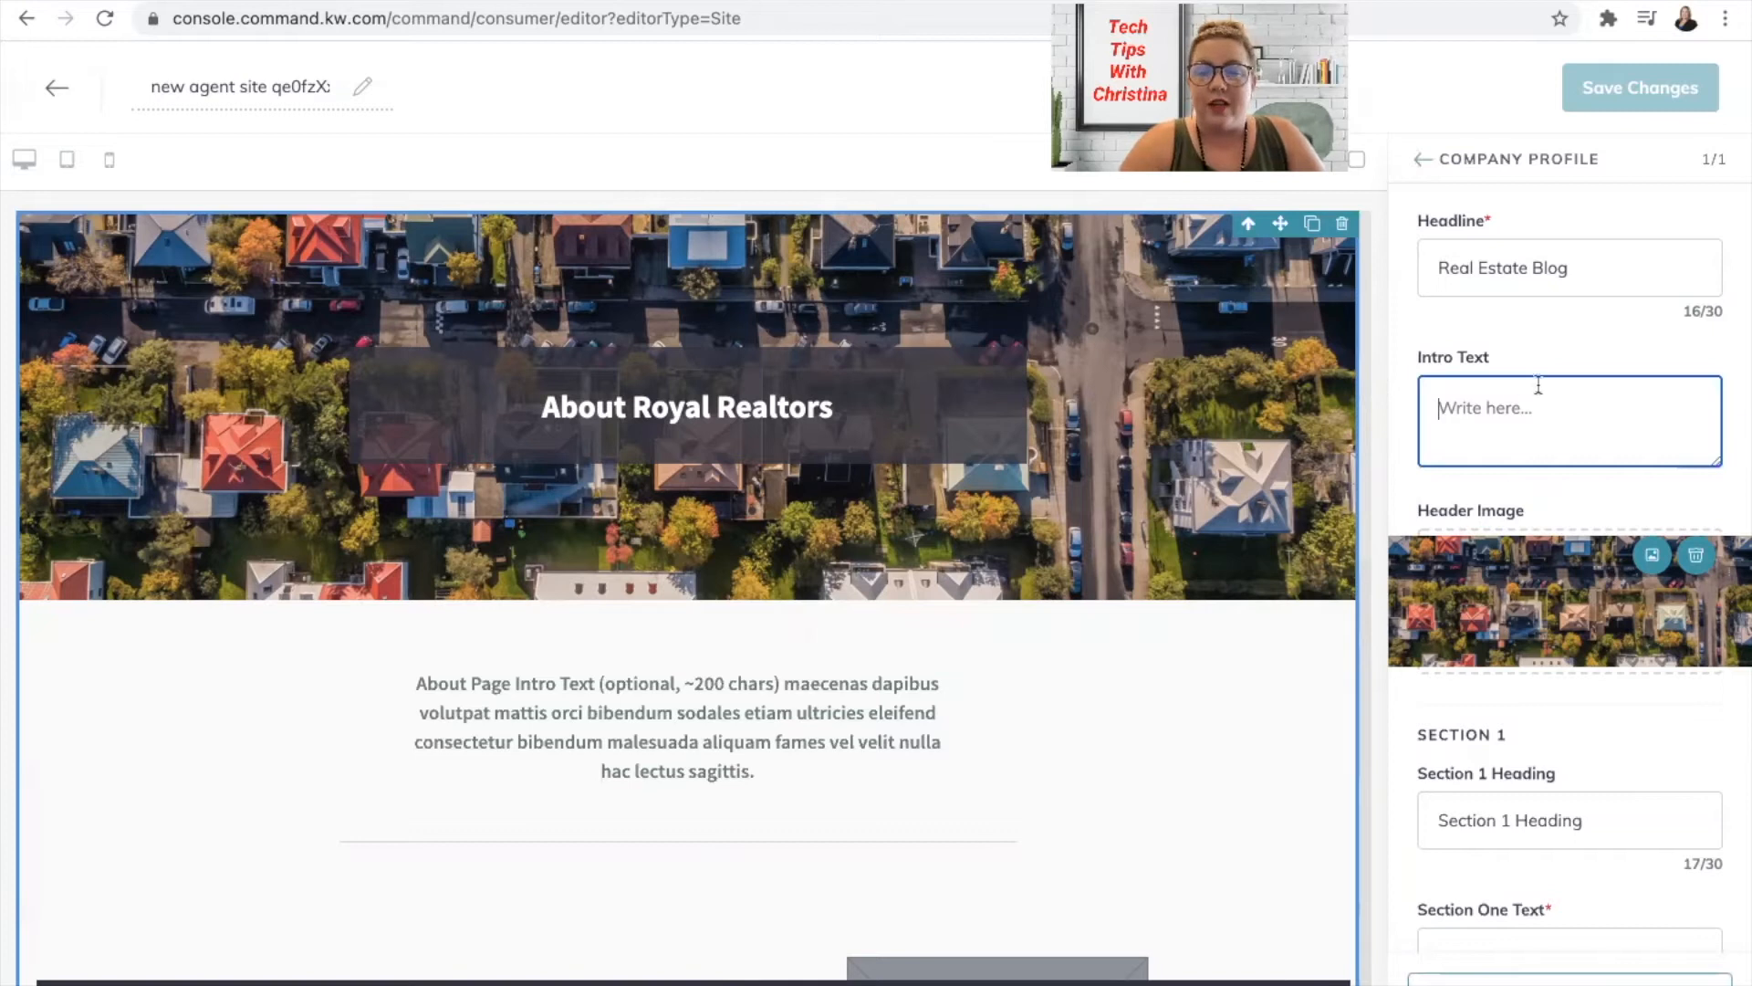
Clear all of Section 1's placeholder content in the Company Profile: its heading, text and image
scroll(1633, 356, "down", 2)
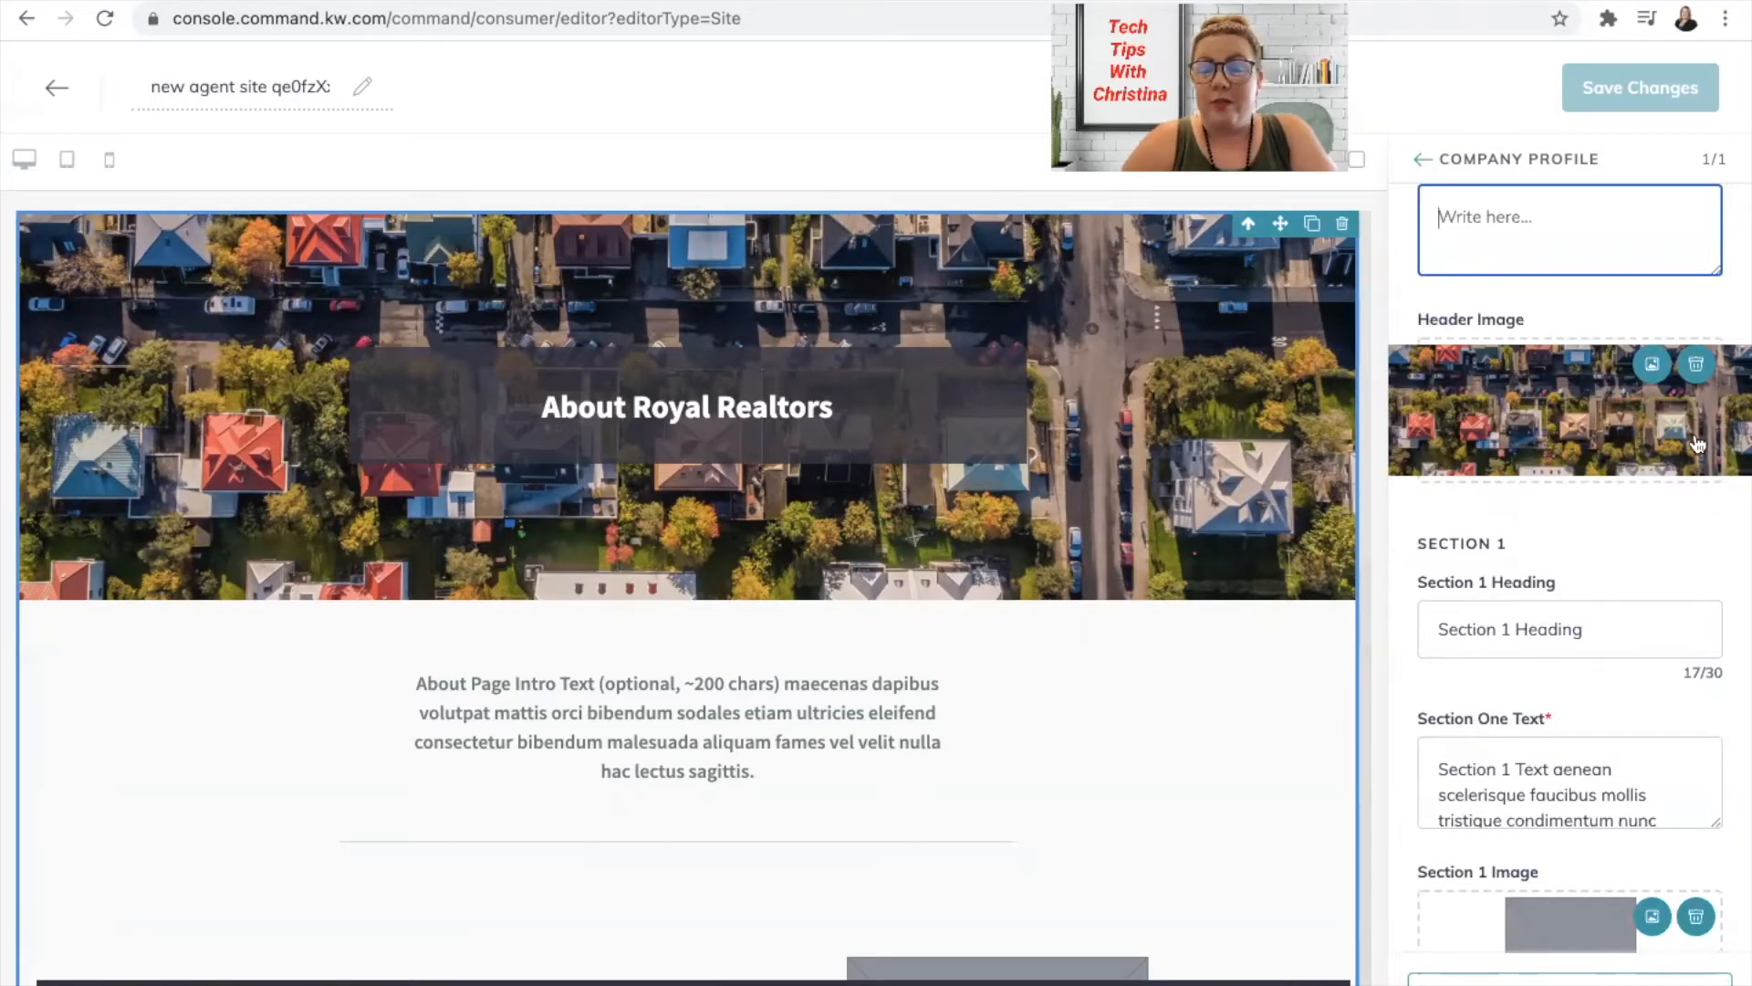
scroll(1628, 564, "down", 2)
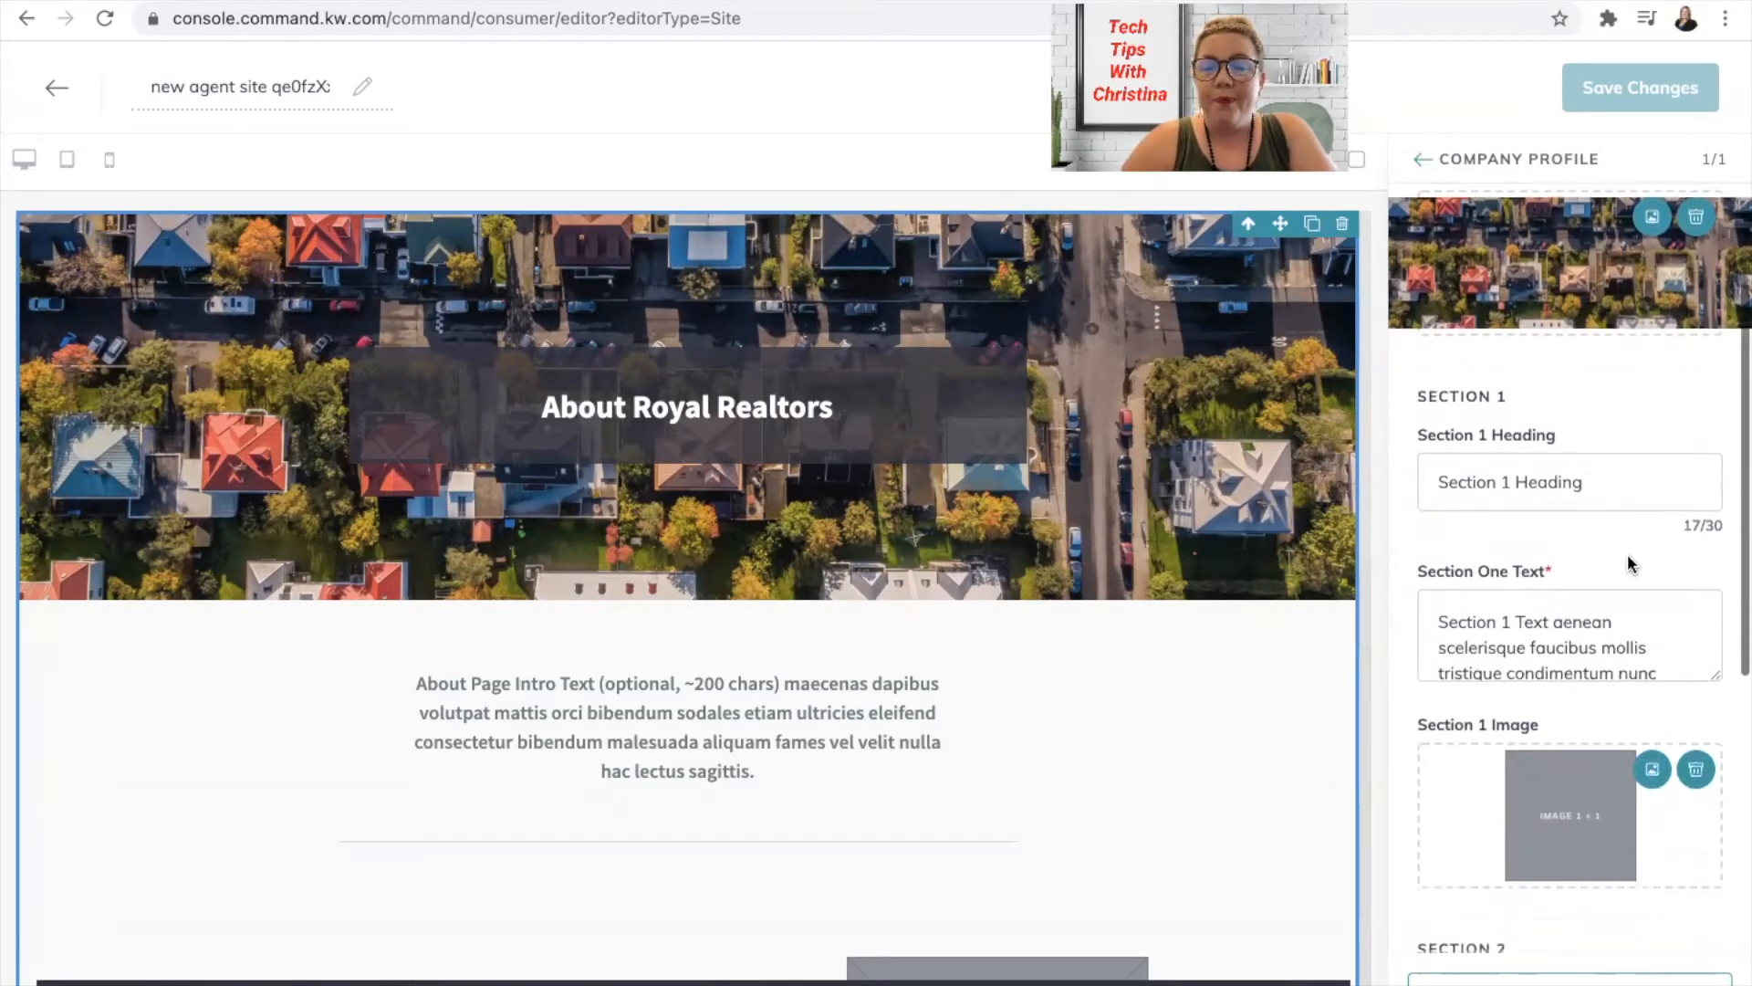
left_click(1606, 467)
key("ctrl+a")
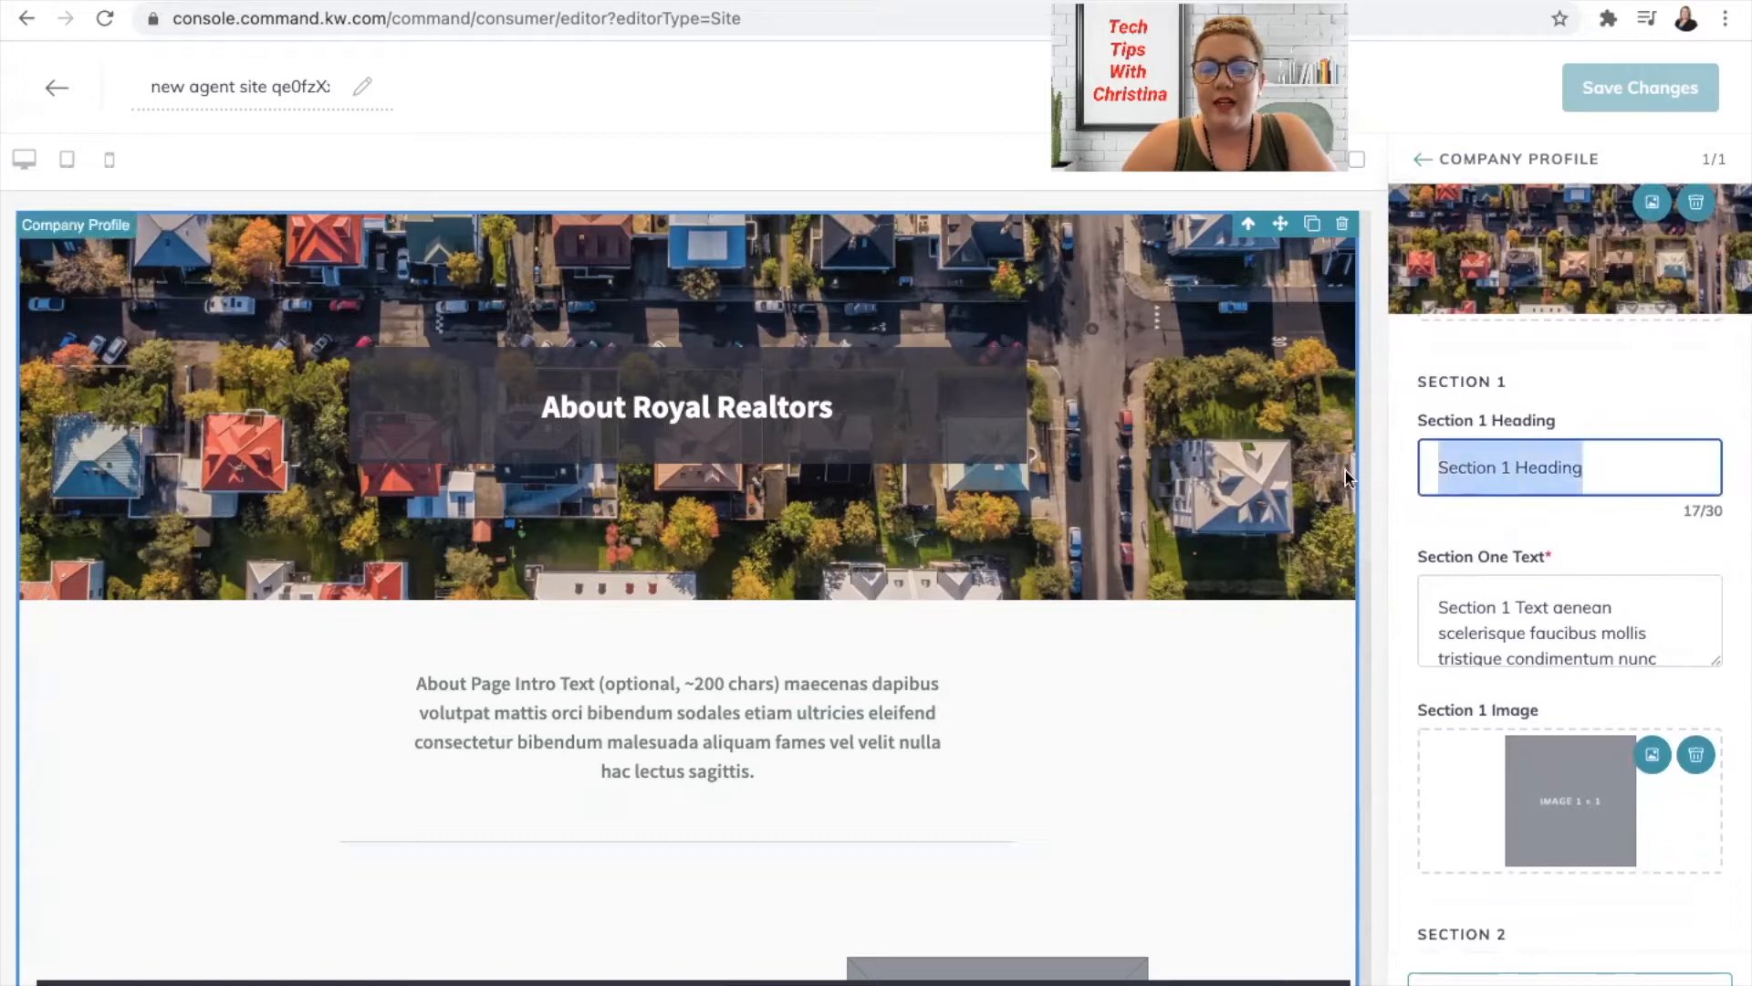
key("BackSpace")
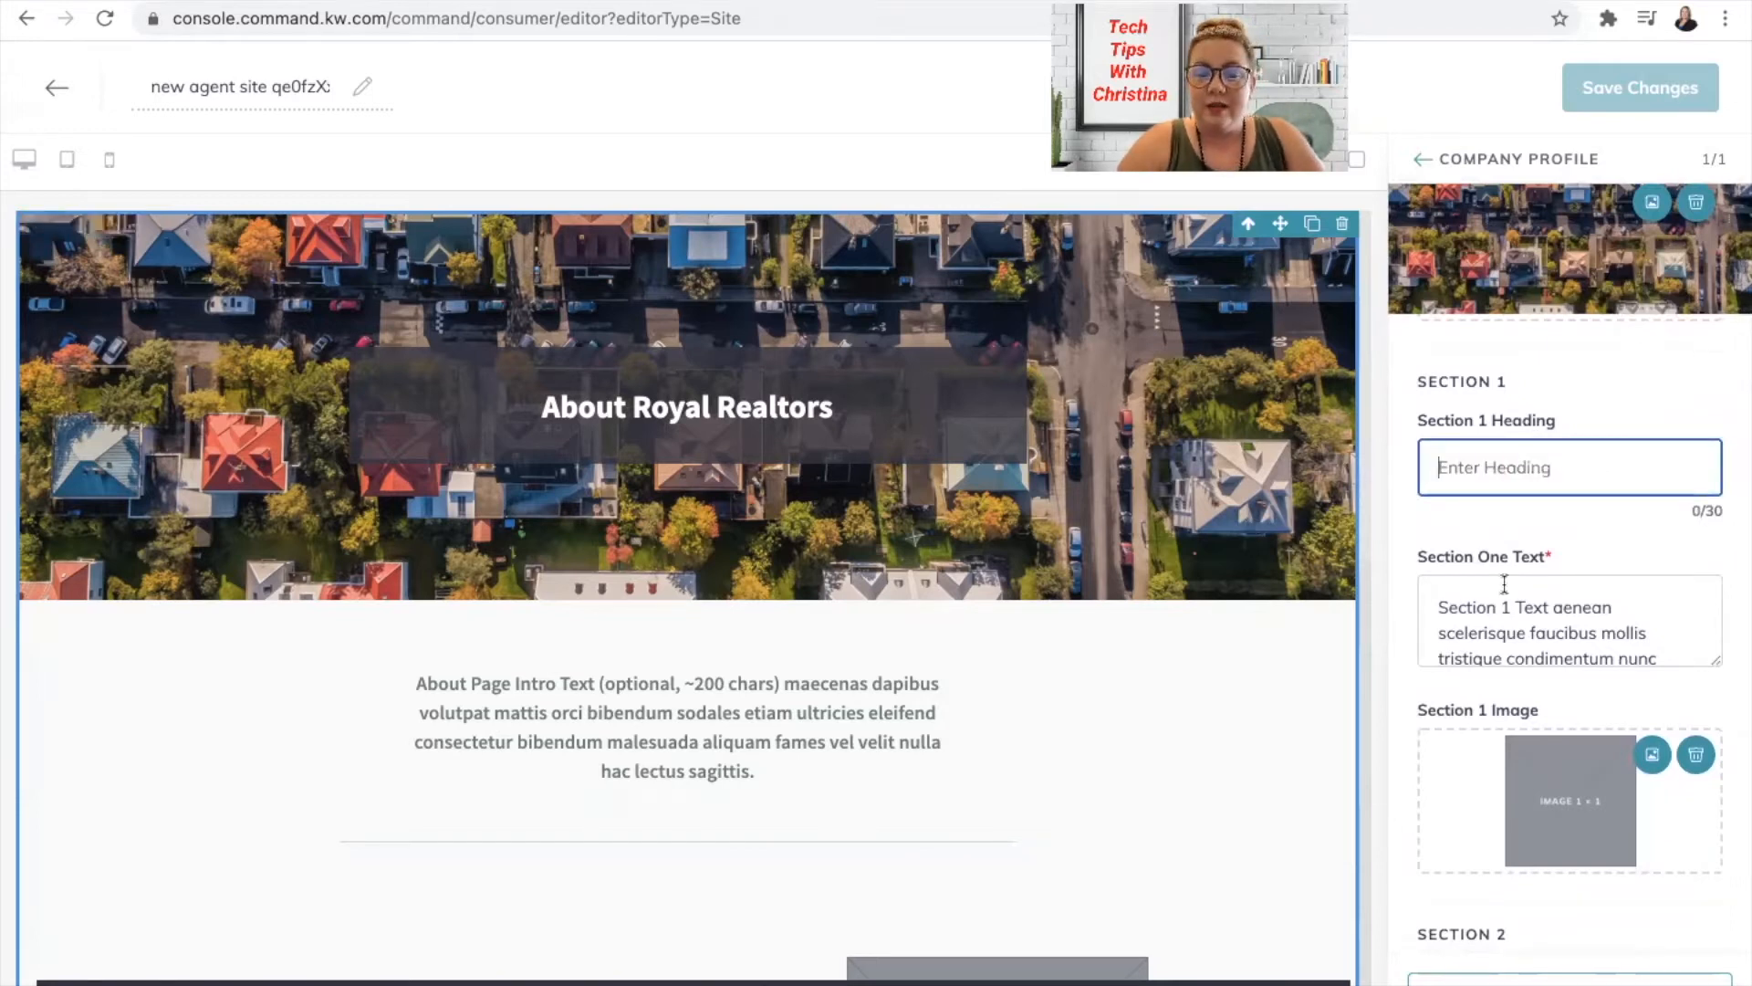
left_click(1492, 618)
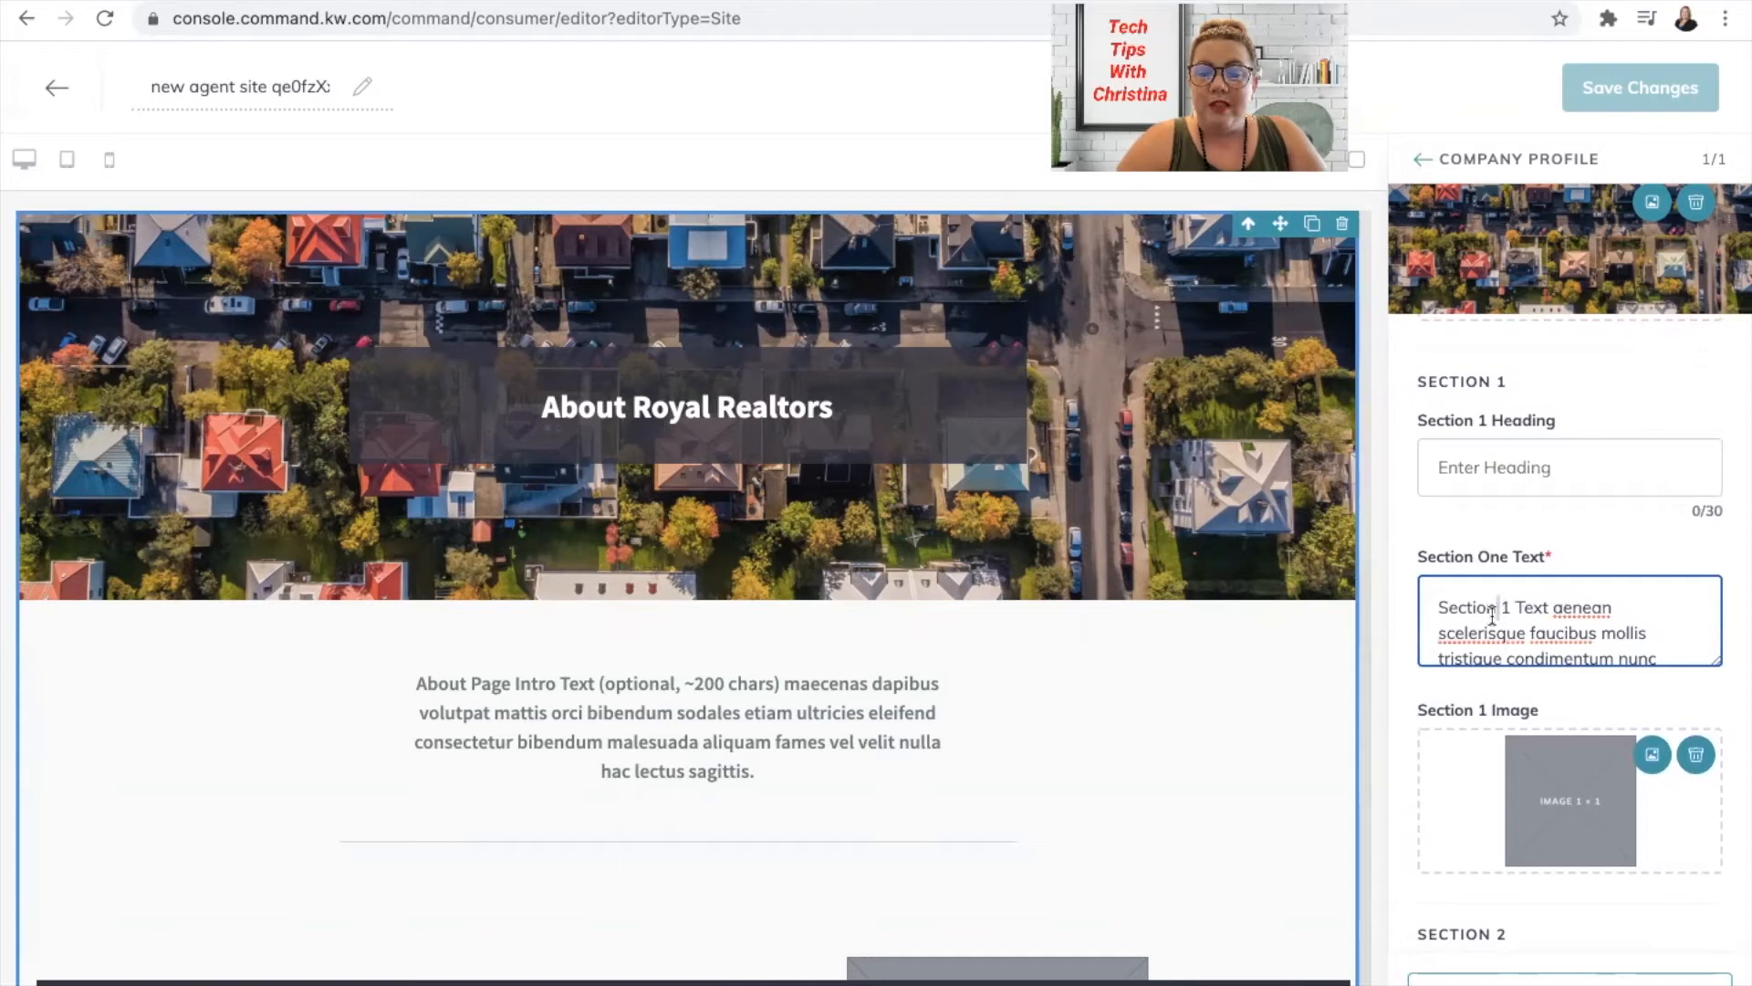
key("ctrl+a")
key("BackSpace")
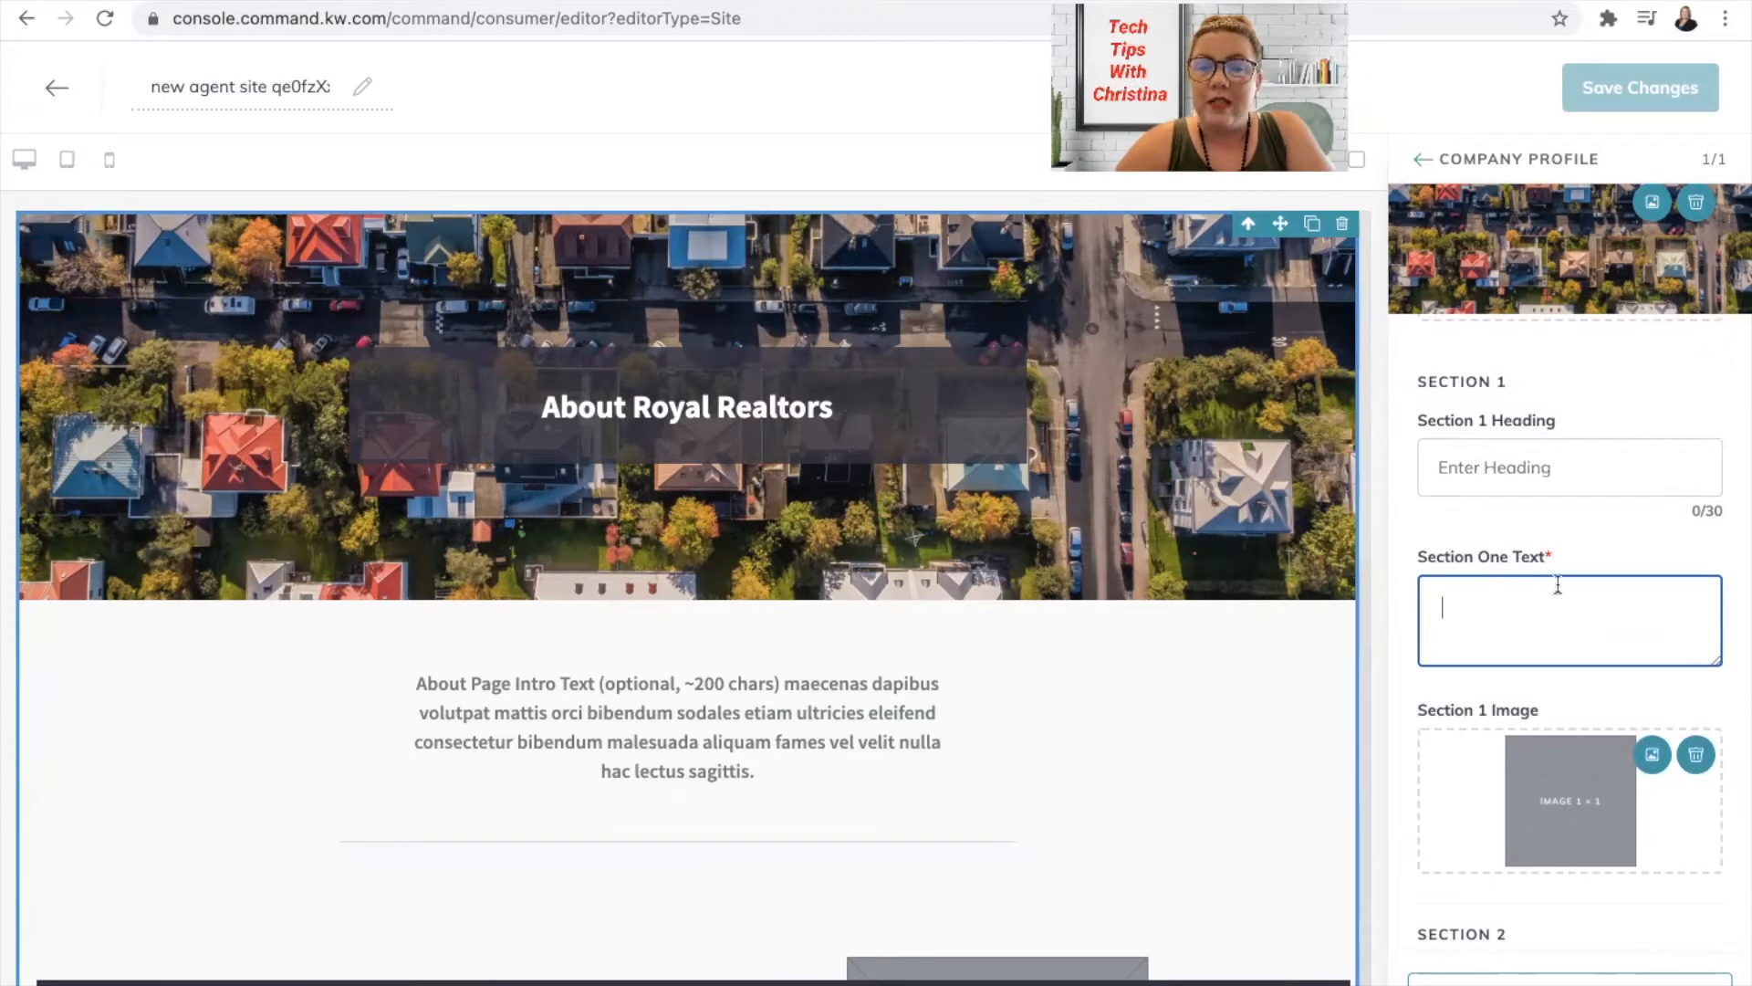
scroll(1558, 584, "down", 3)
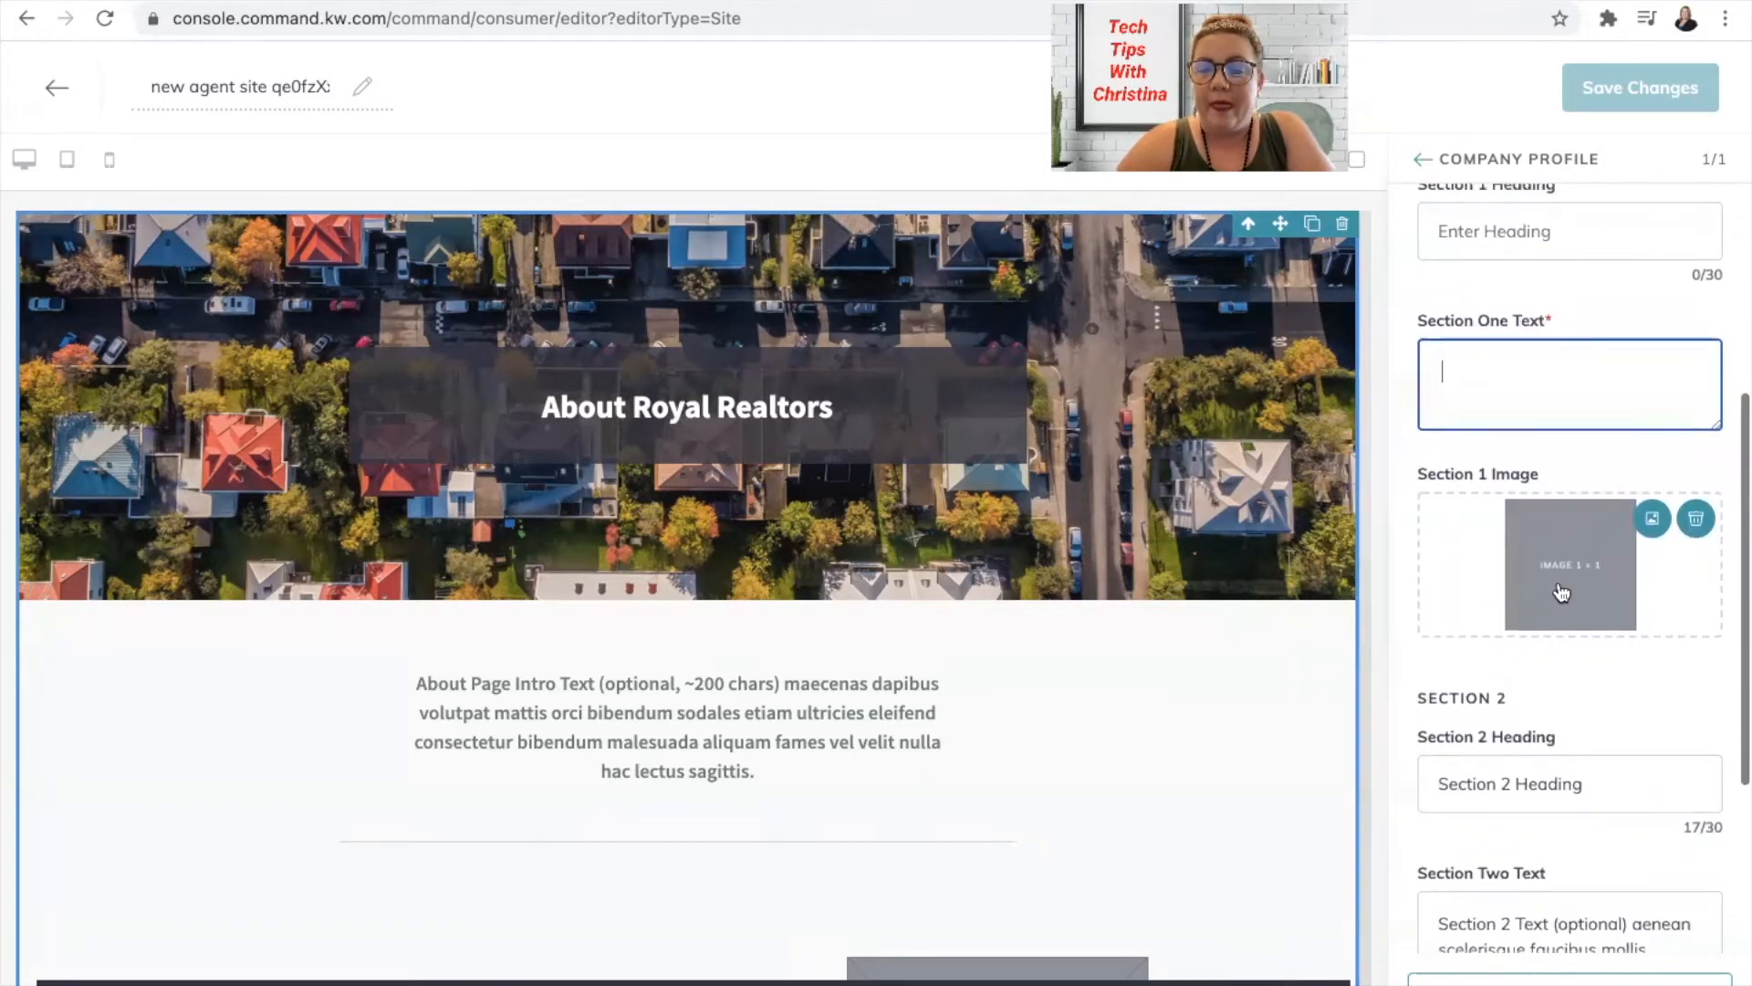
left_click(1710, 522)
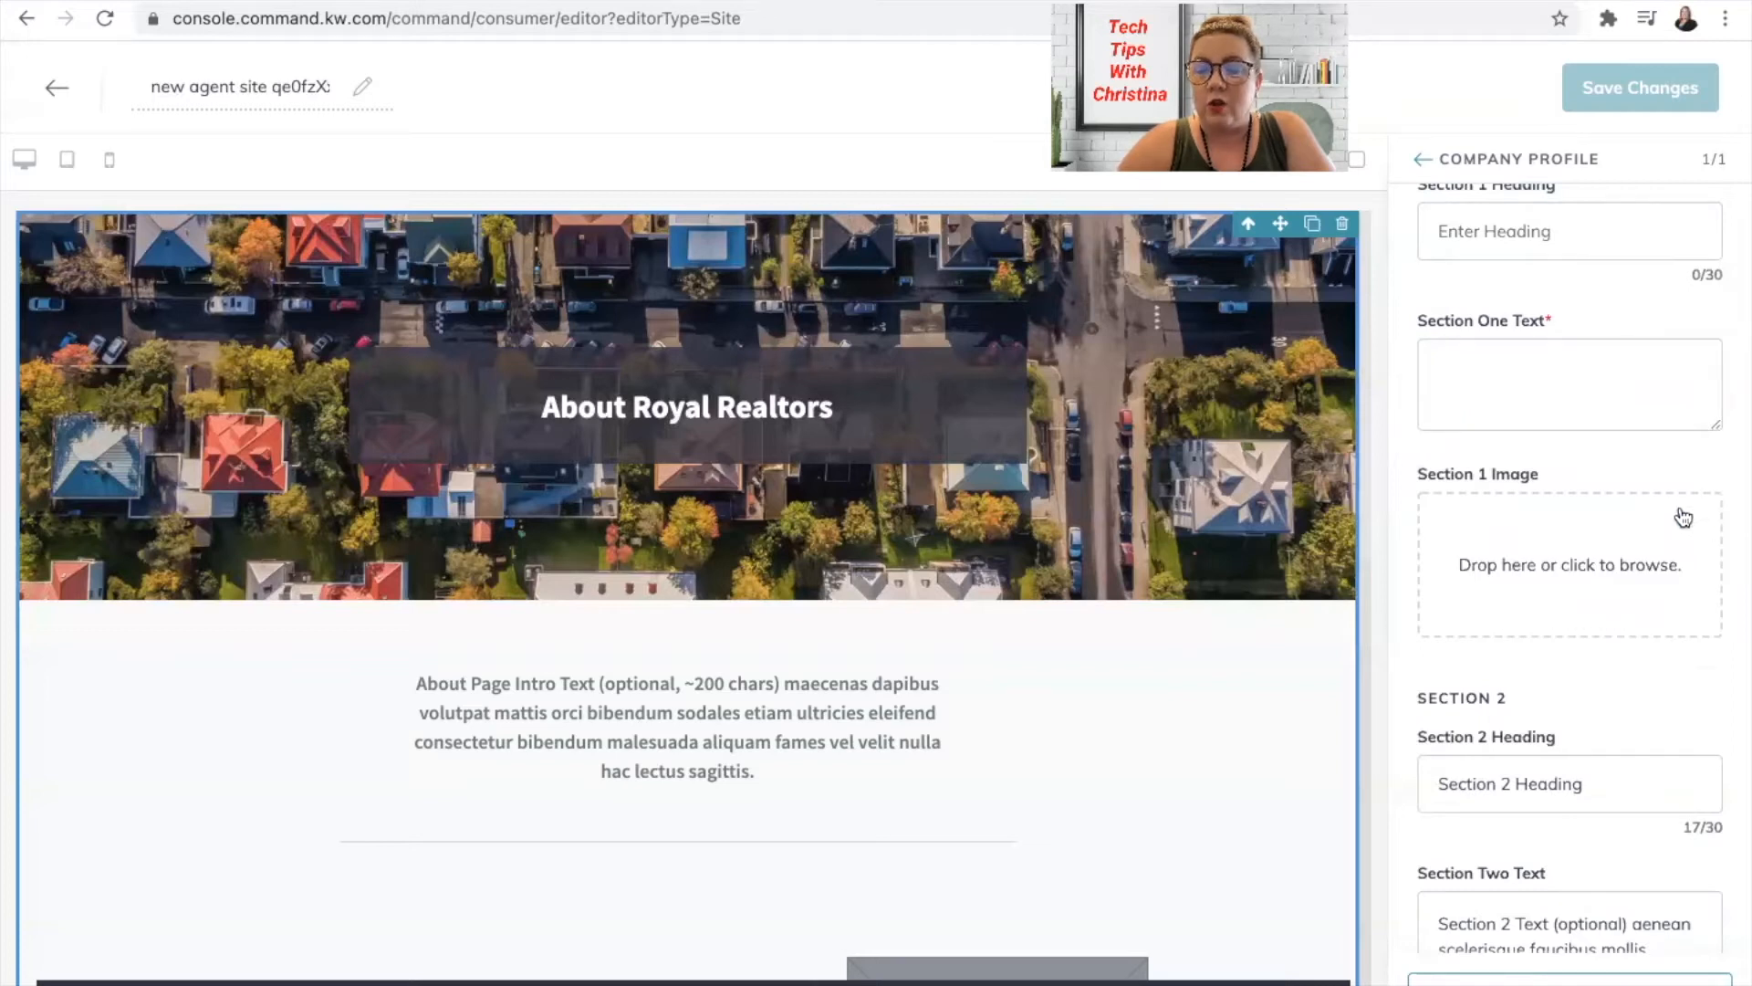
Empty Section 2 of the Company Profile by removing its placeholder heading, text and image
scroll(1497, 561, "down", 3)
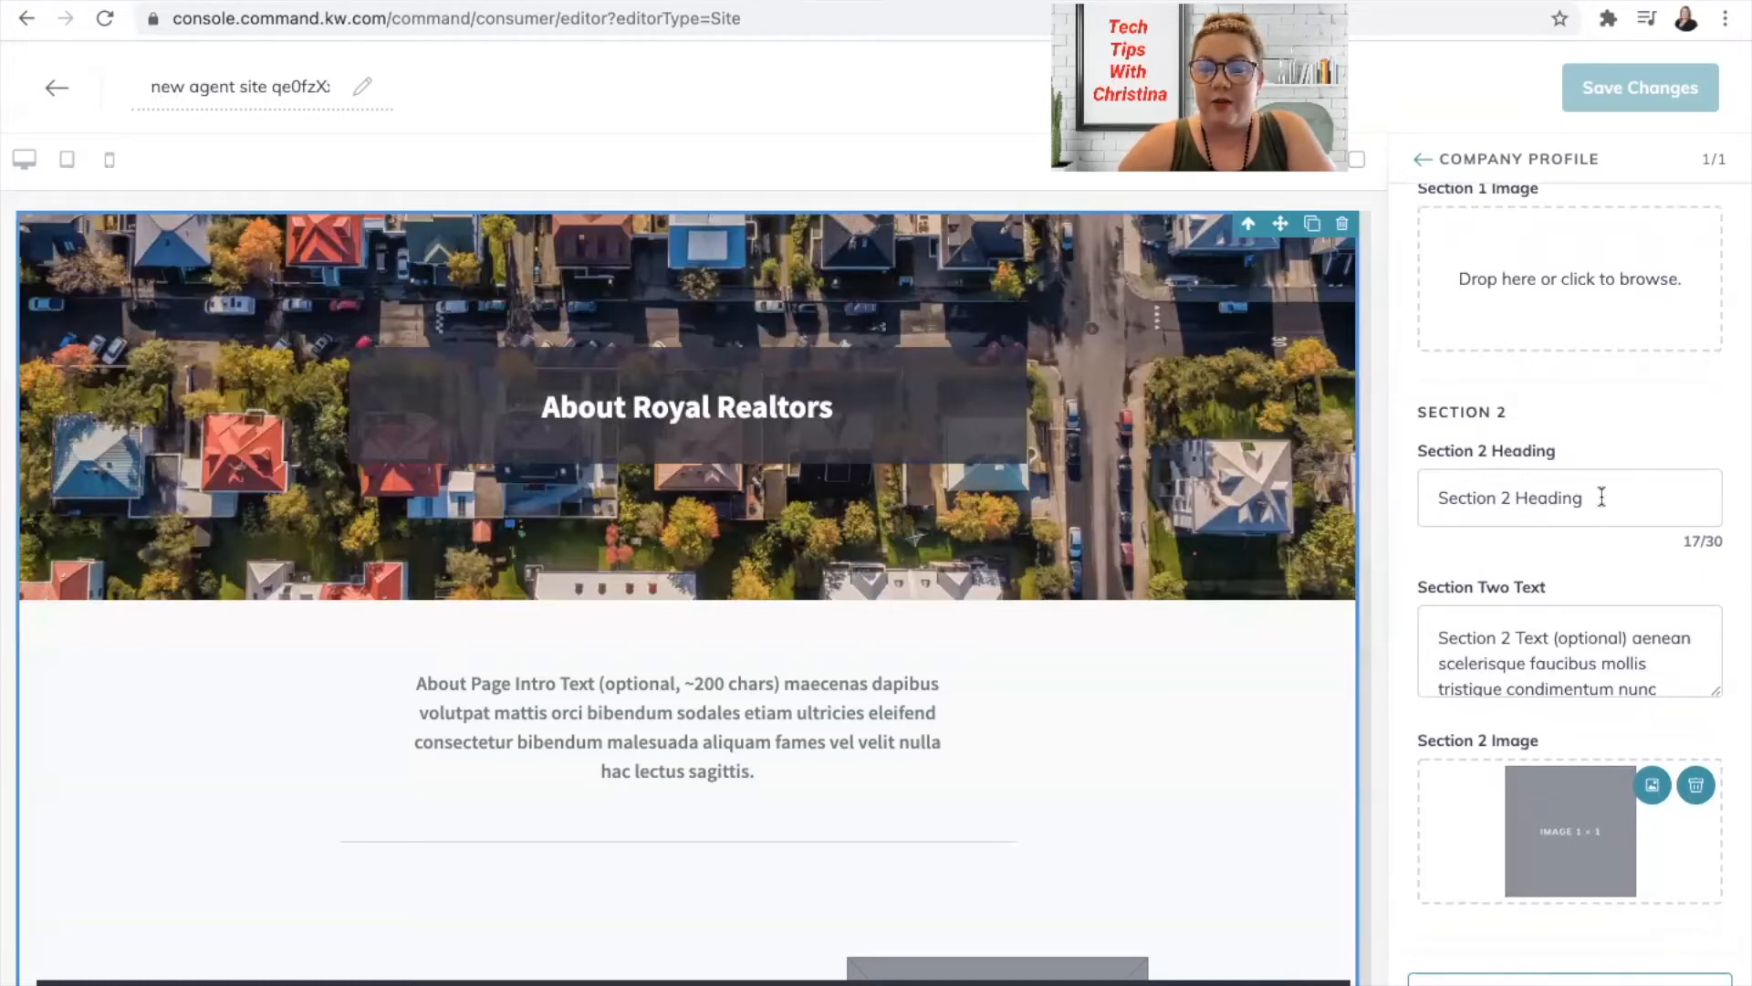
left_click_drag(1601, 497, 1425, 479)
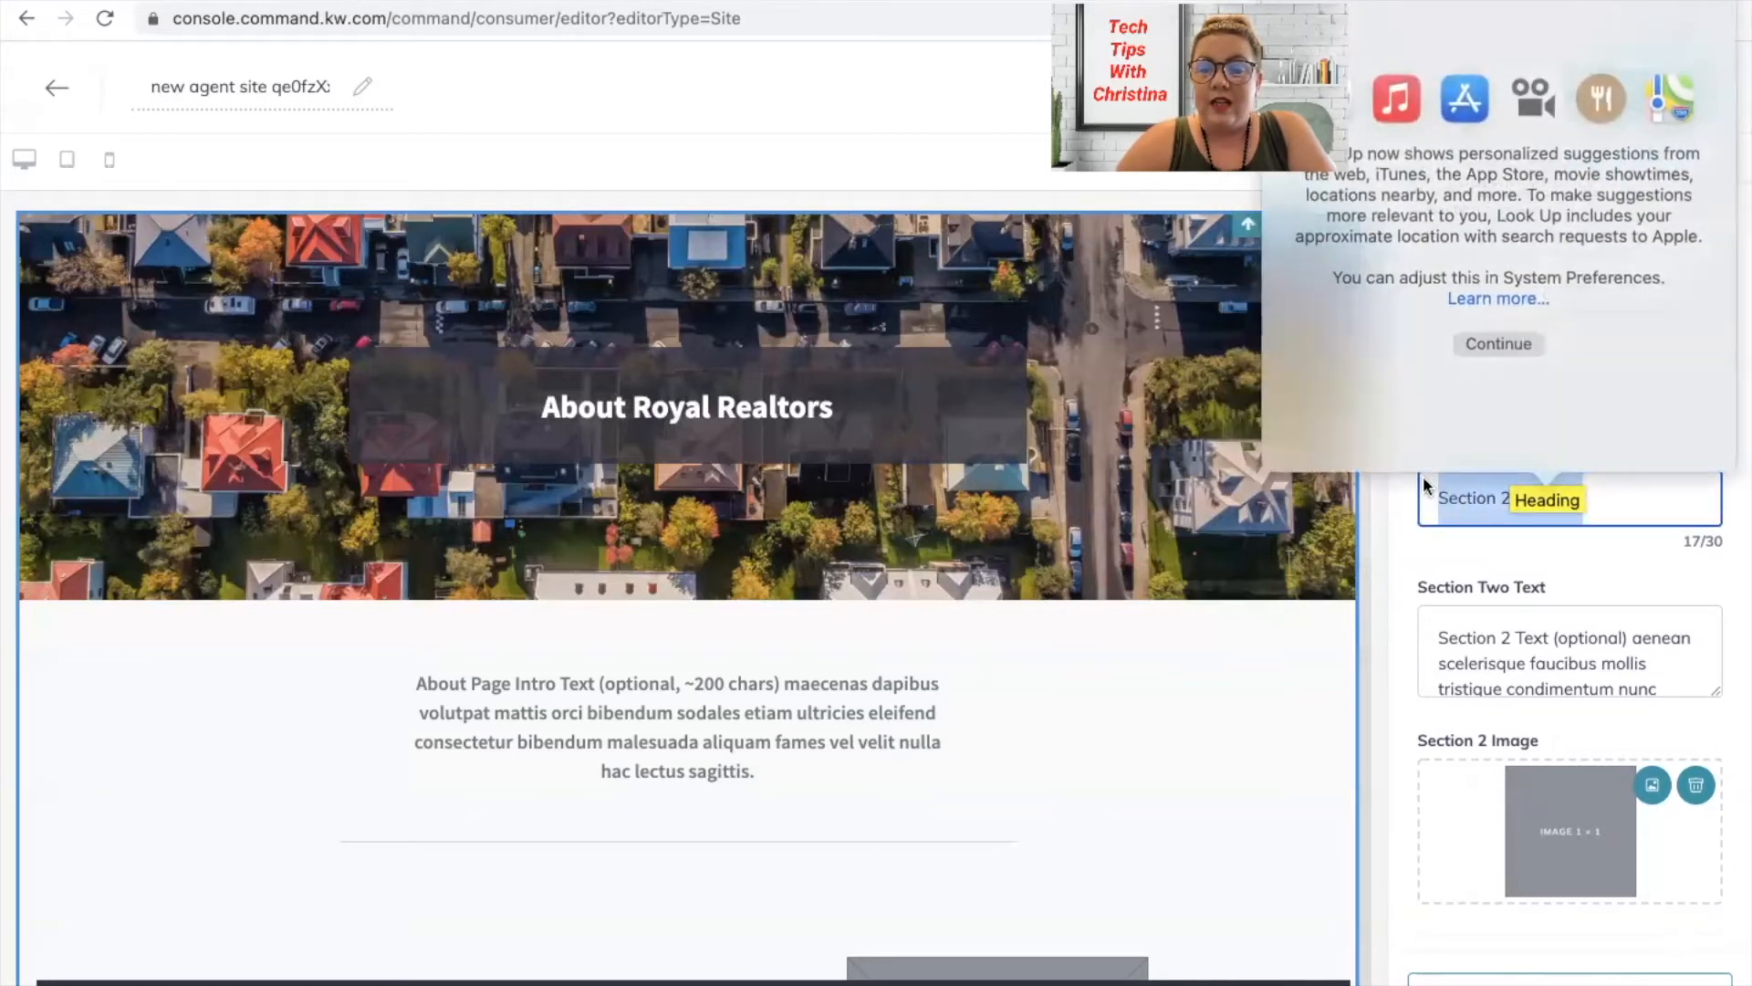
key("BackSpace")
left_click(1507, 484)
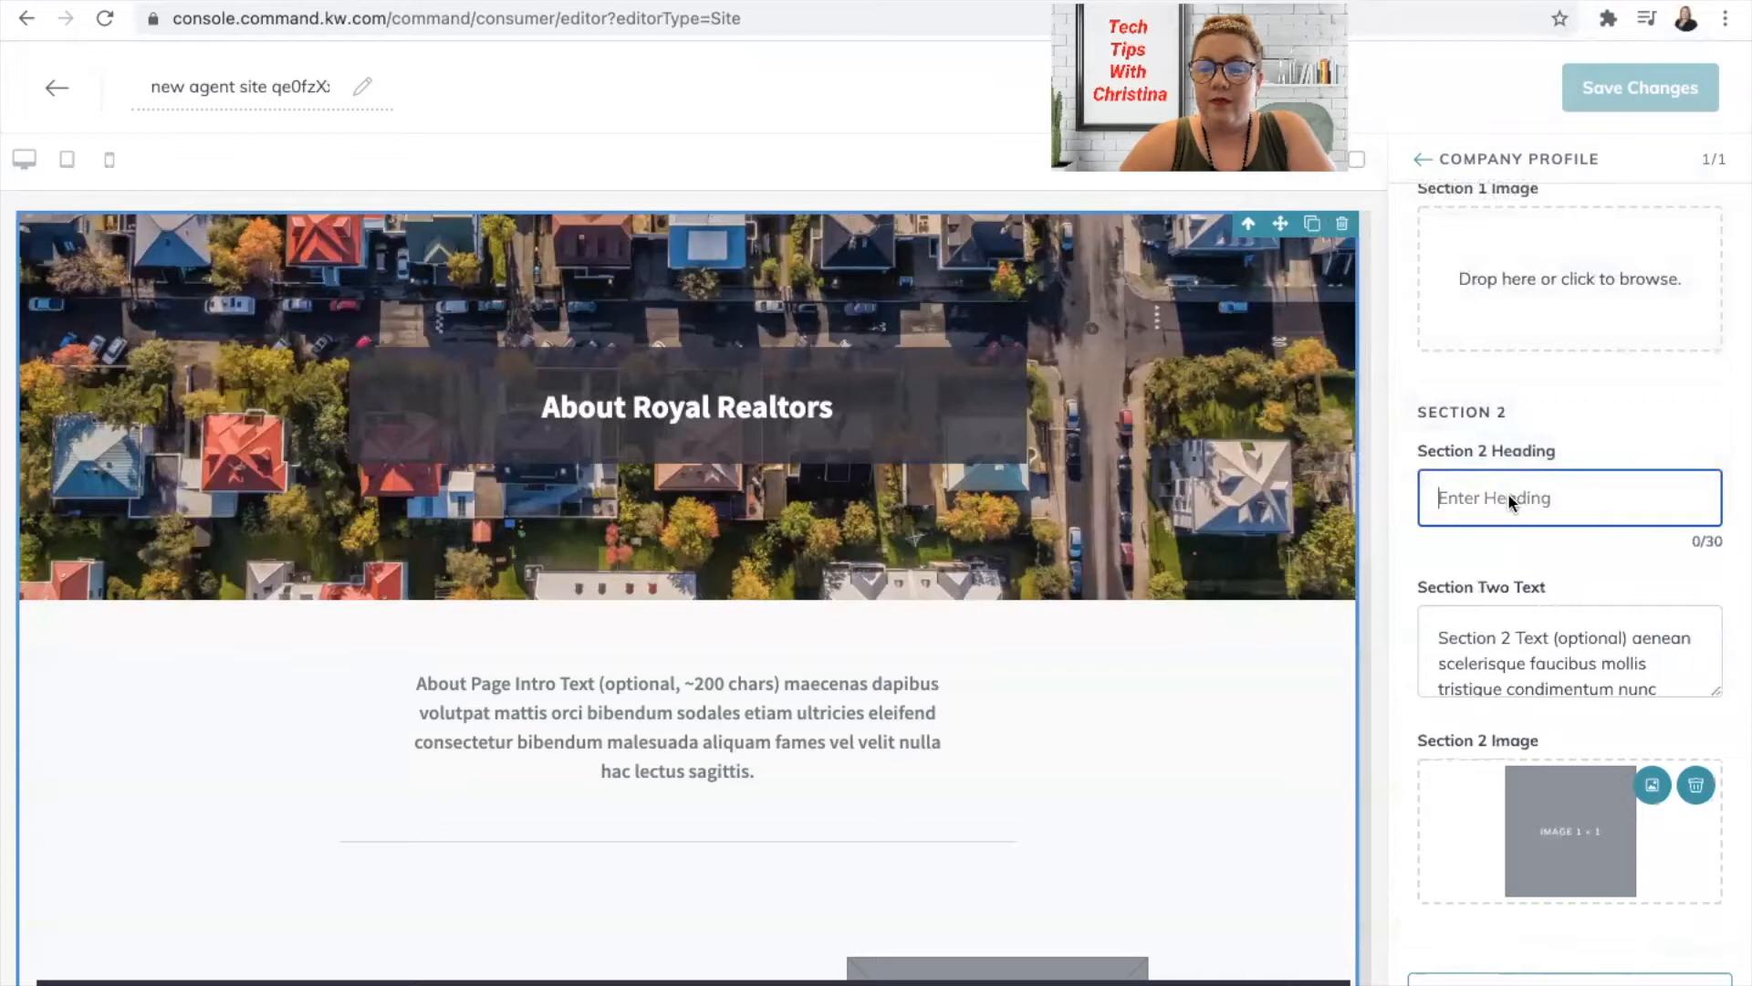
scroll(1508, 497, "down", 3)
left_click(1507, 369)
triple_click(1507, 368)
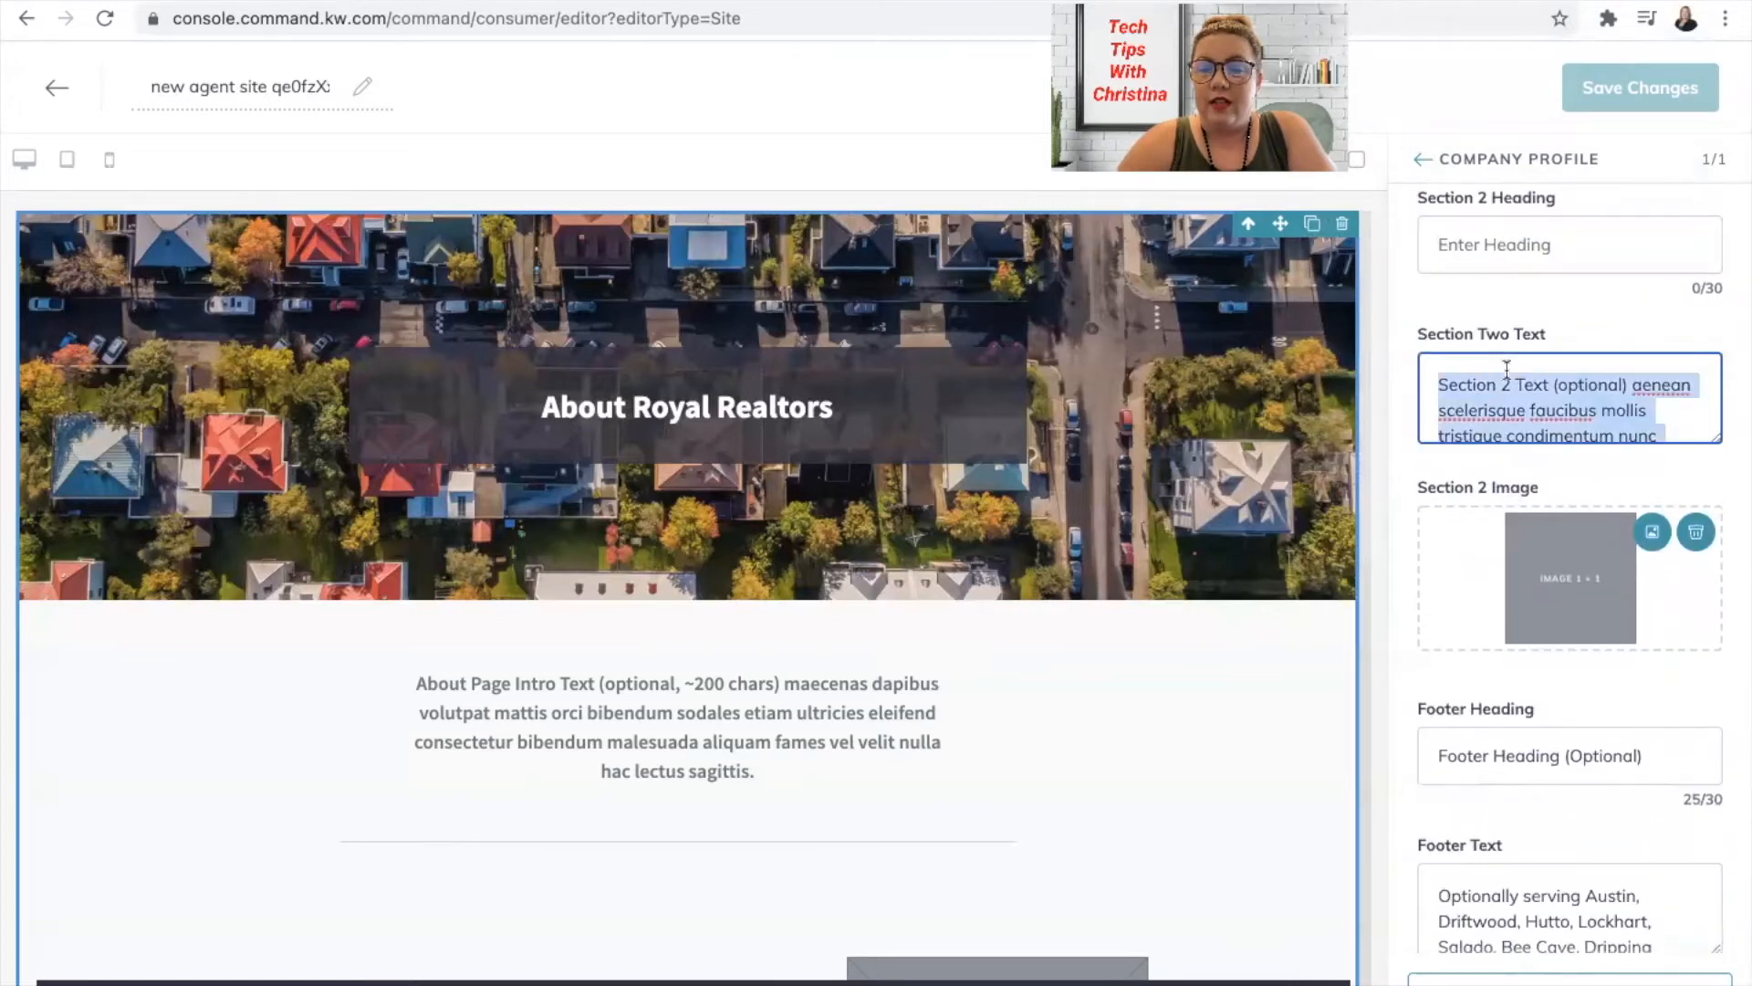
key("BackSpace")
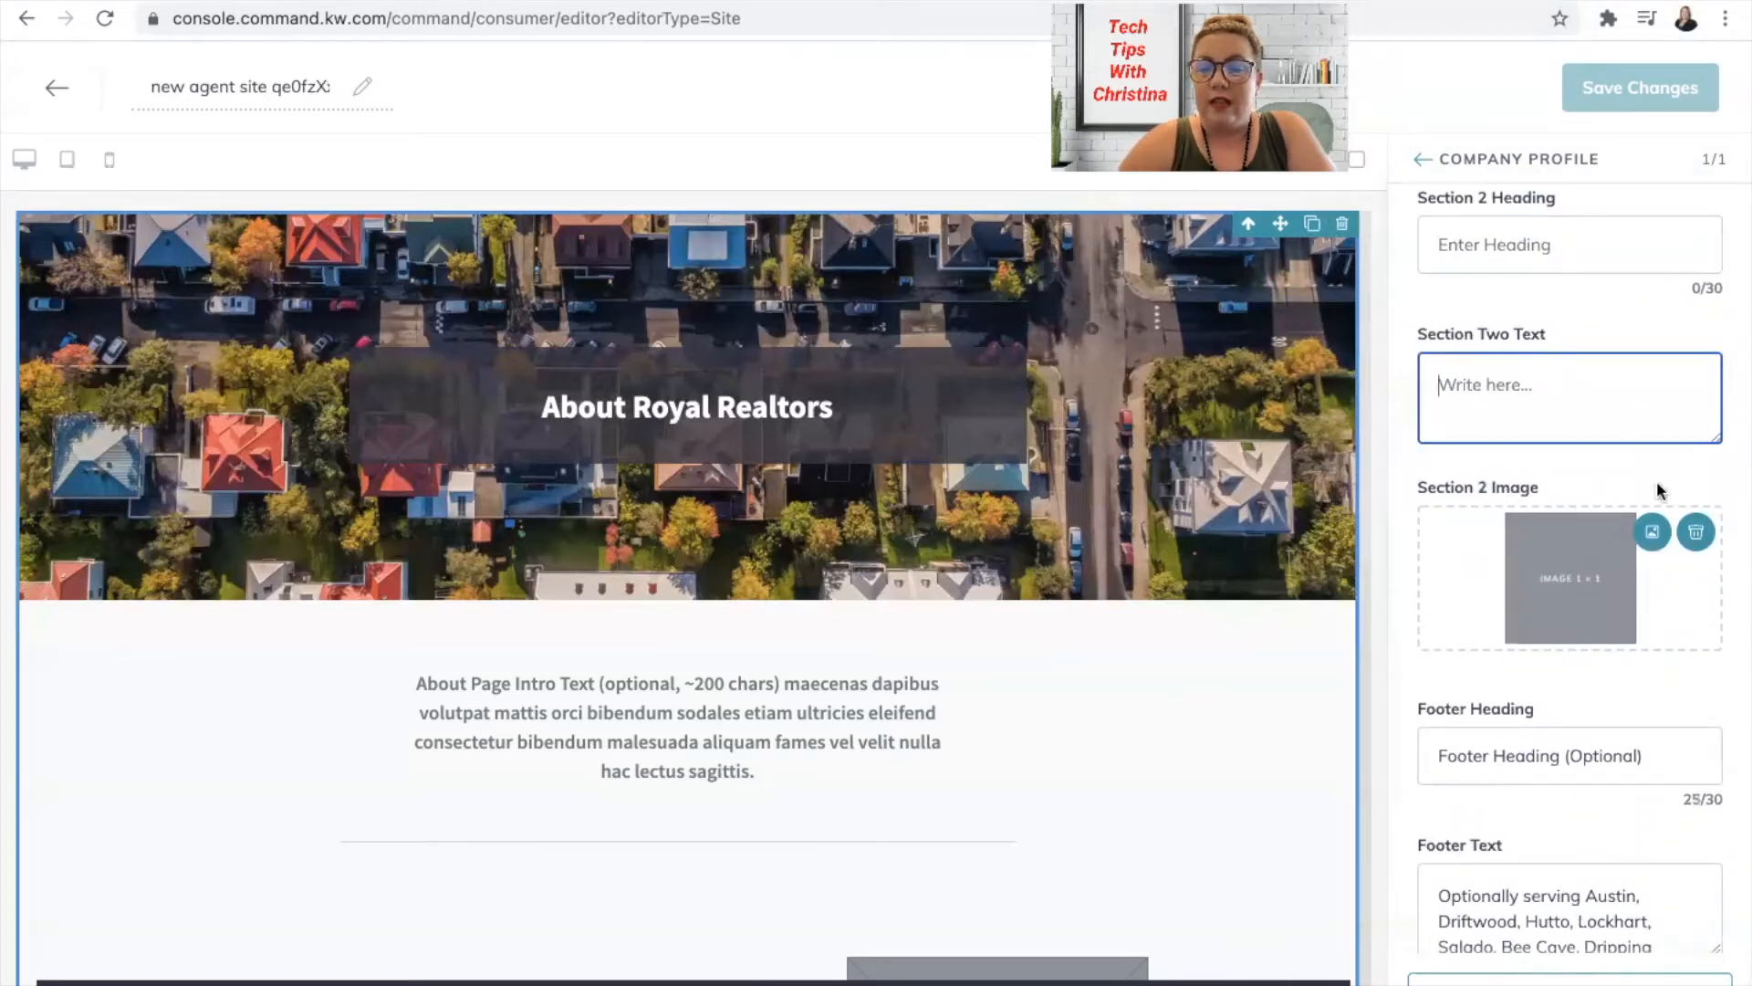
left_click(1696, 532)
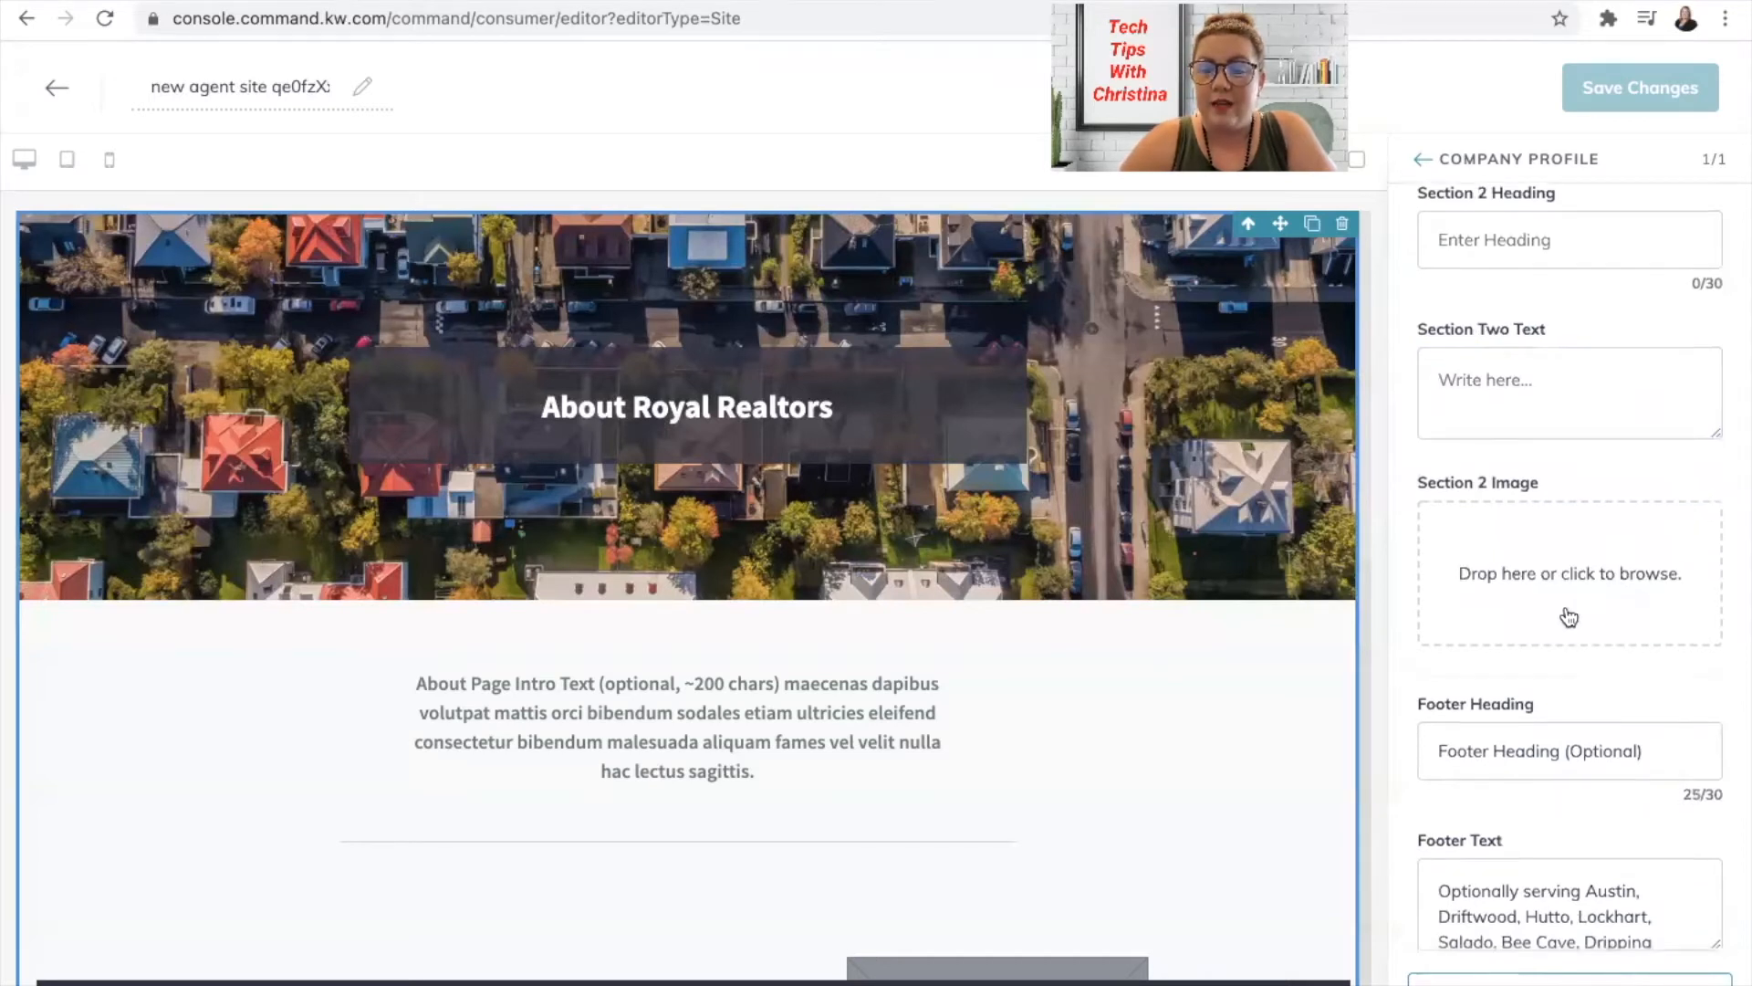
Clear the placeholder footer heading and footer text, and put the cursor back in the empty Intro Text field
scroll(1564, 614, "down", 1)
triple_click(1484, 703)
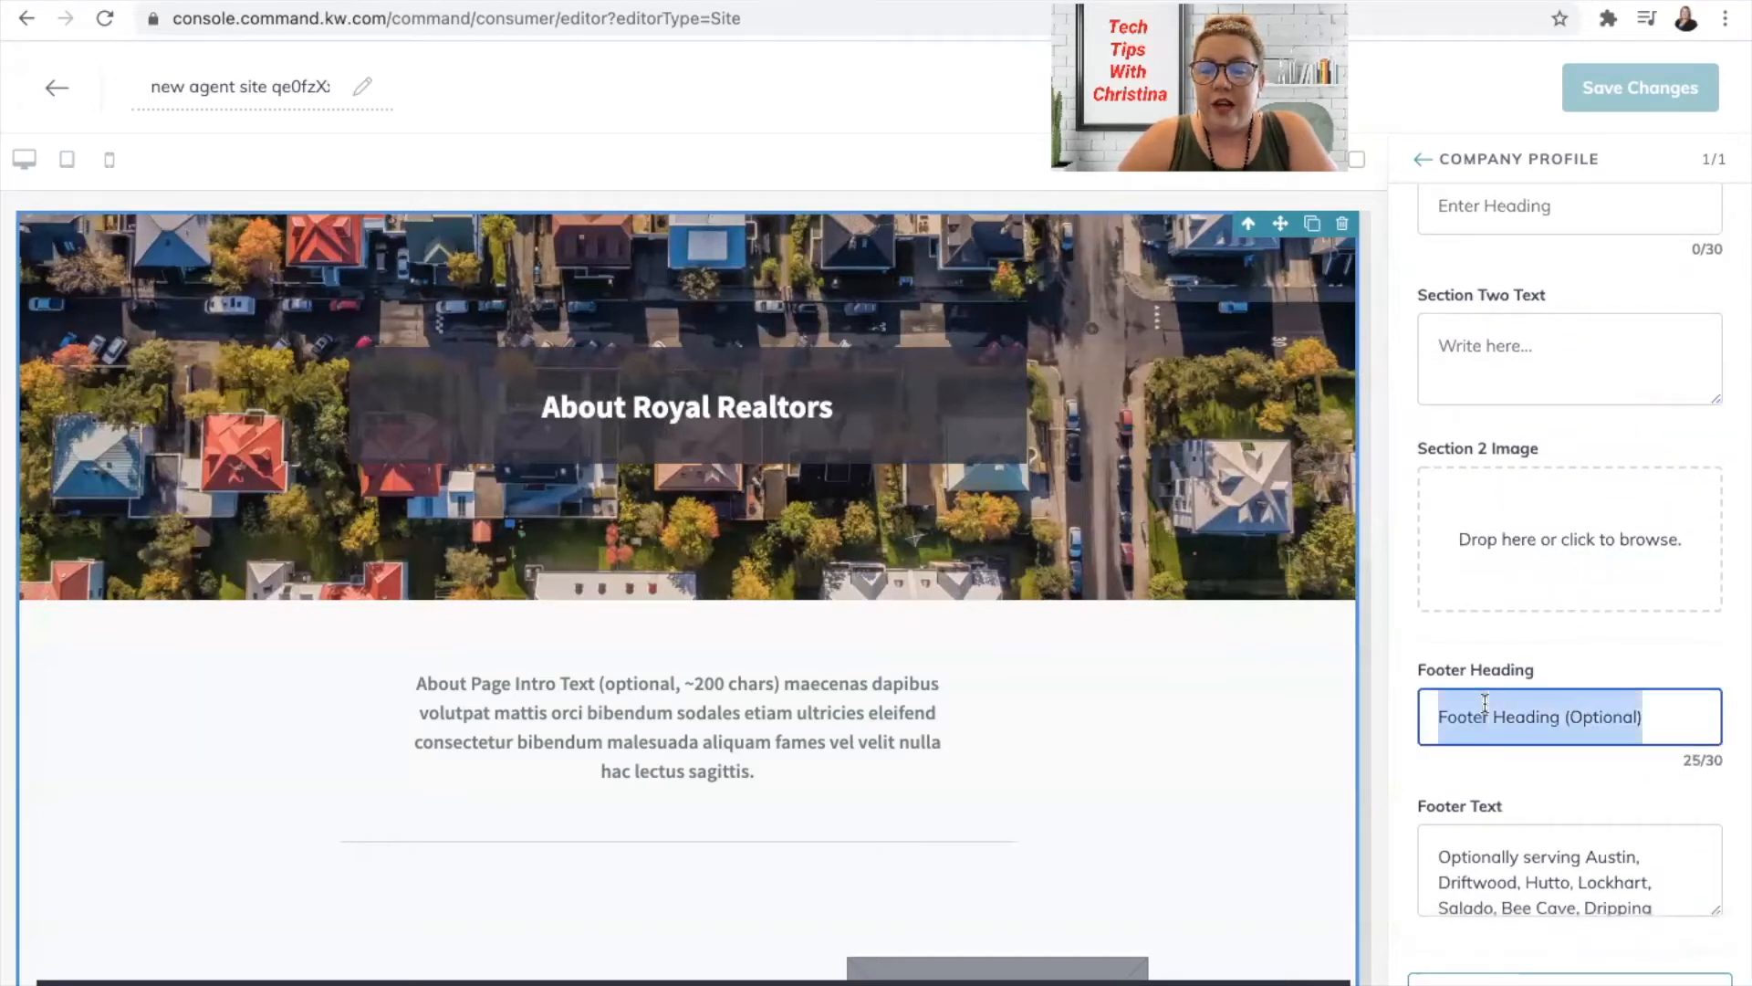
key("BackSpace")
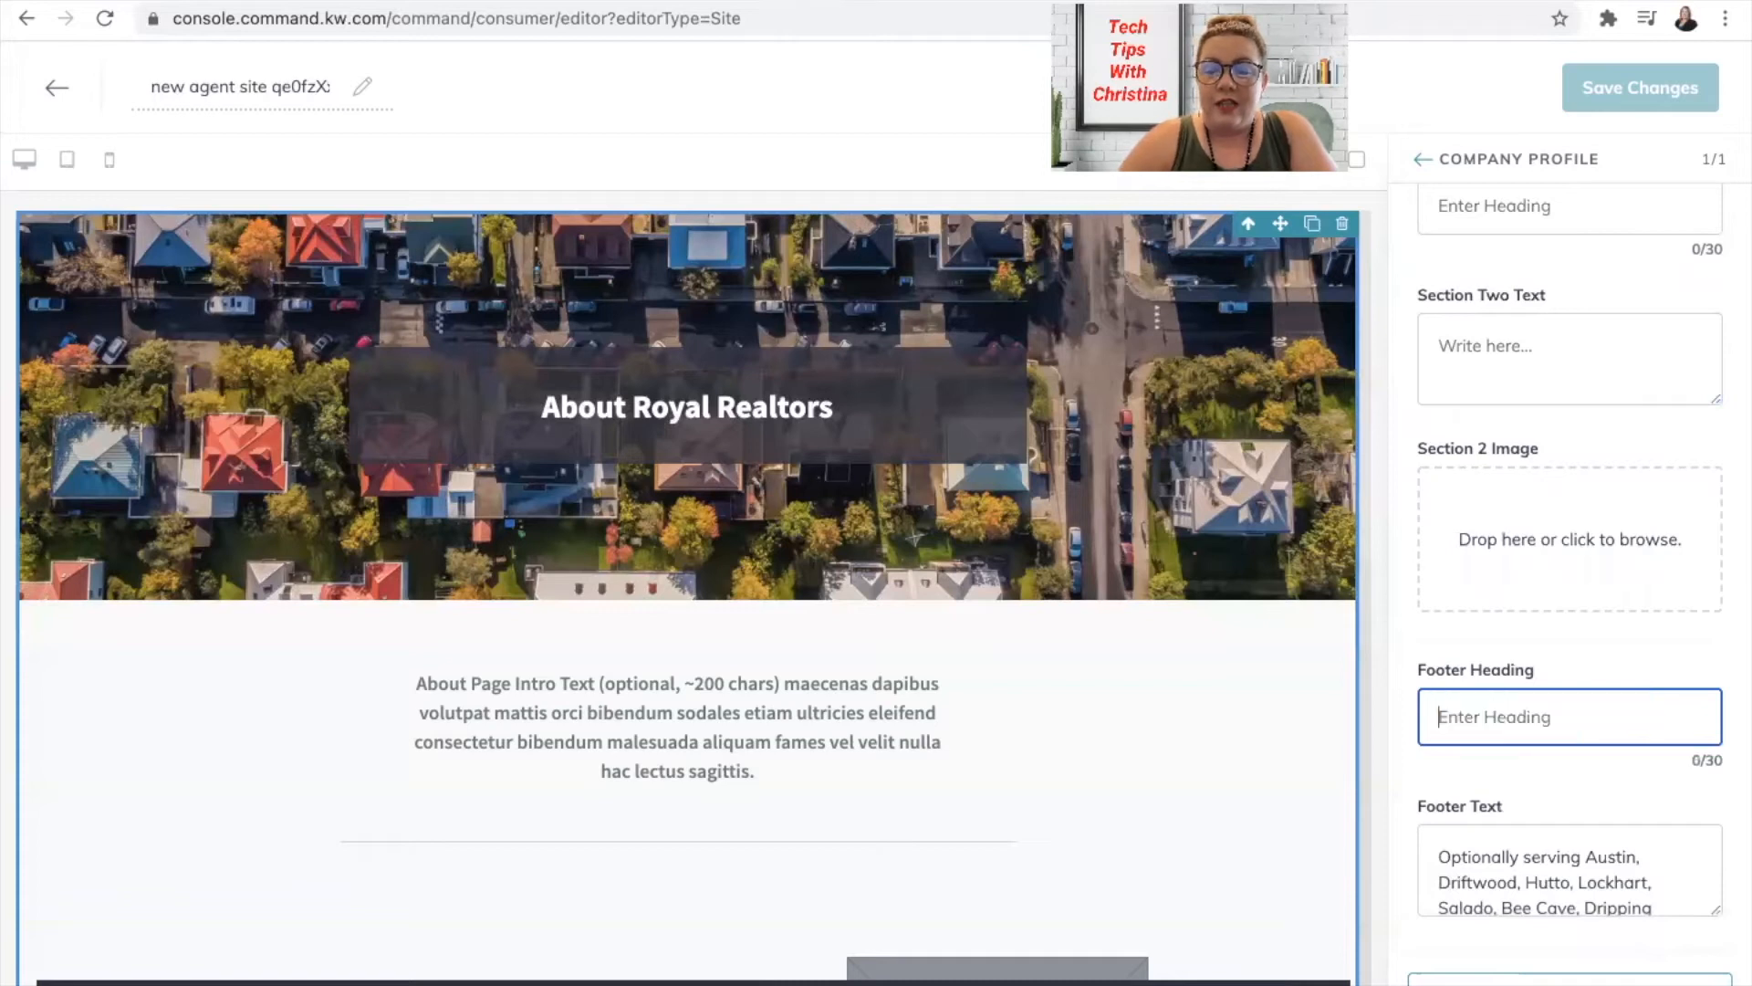
triple_click(1498, 882)
key("BackSpace")
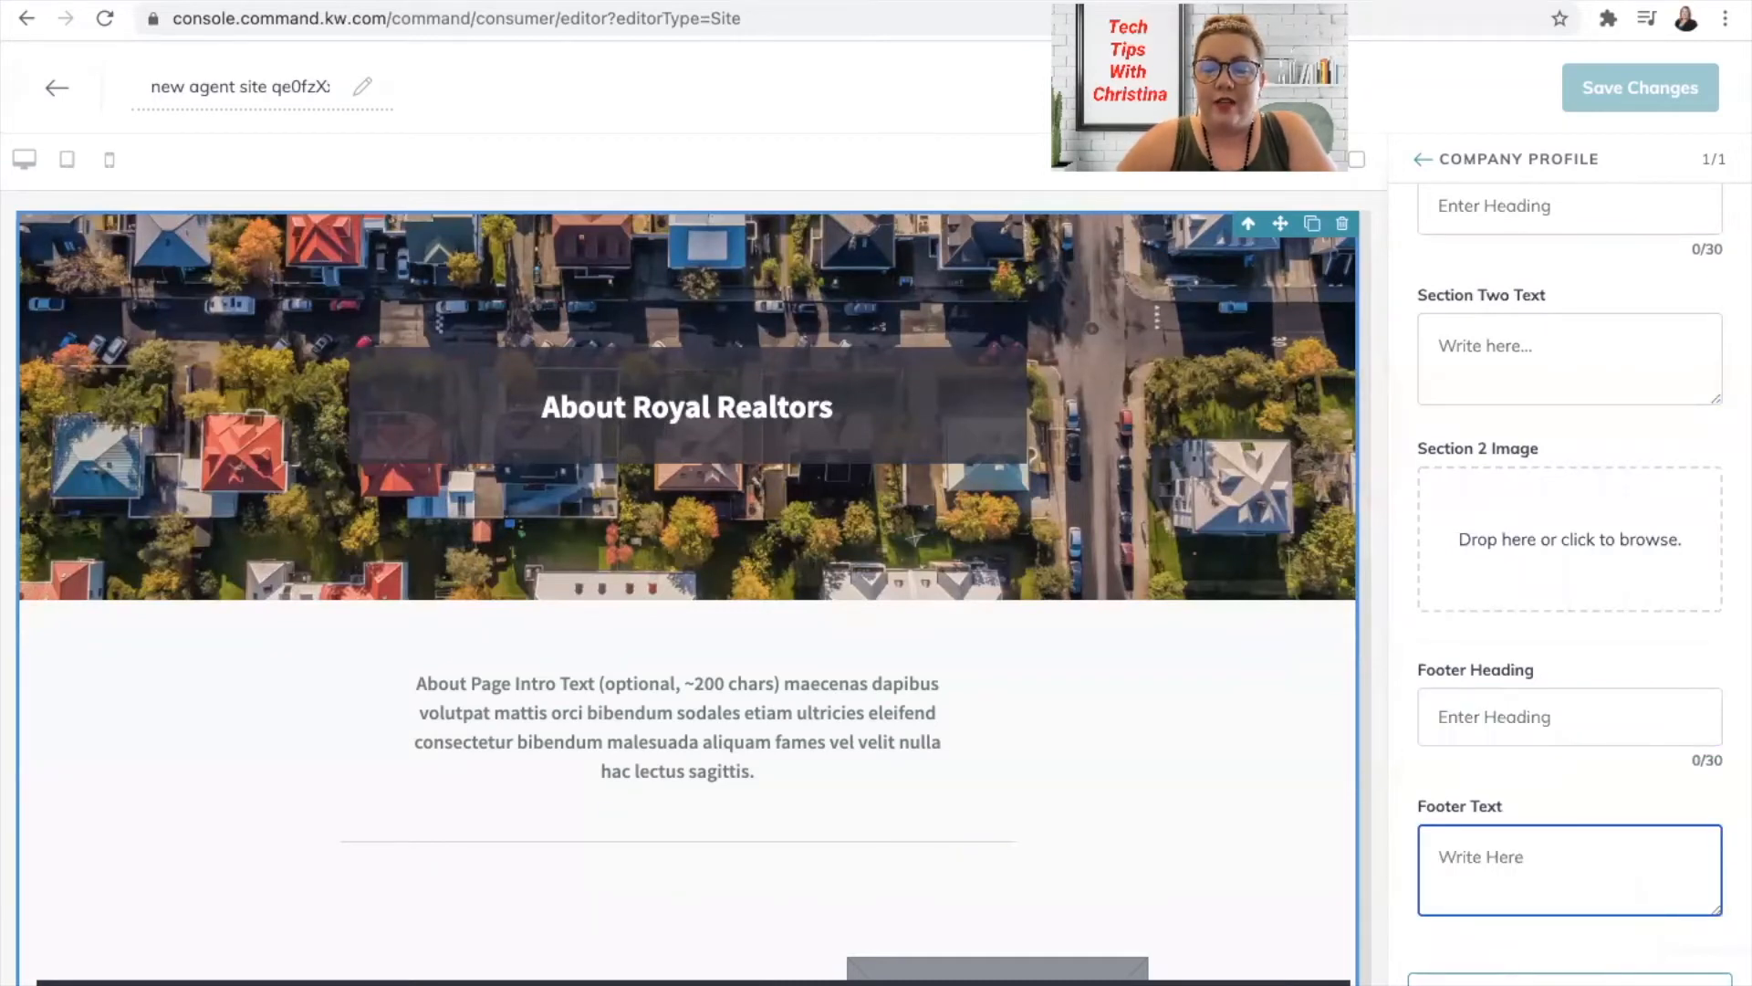
scroll(1625, 504, "up", 5)
scroll(1618, 501, "up", 6)
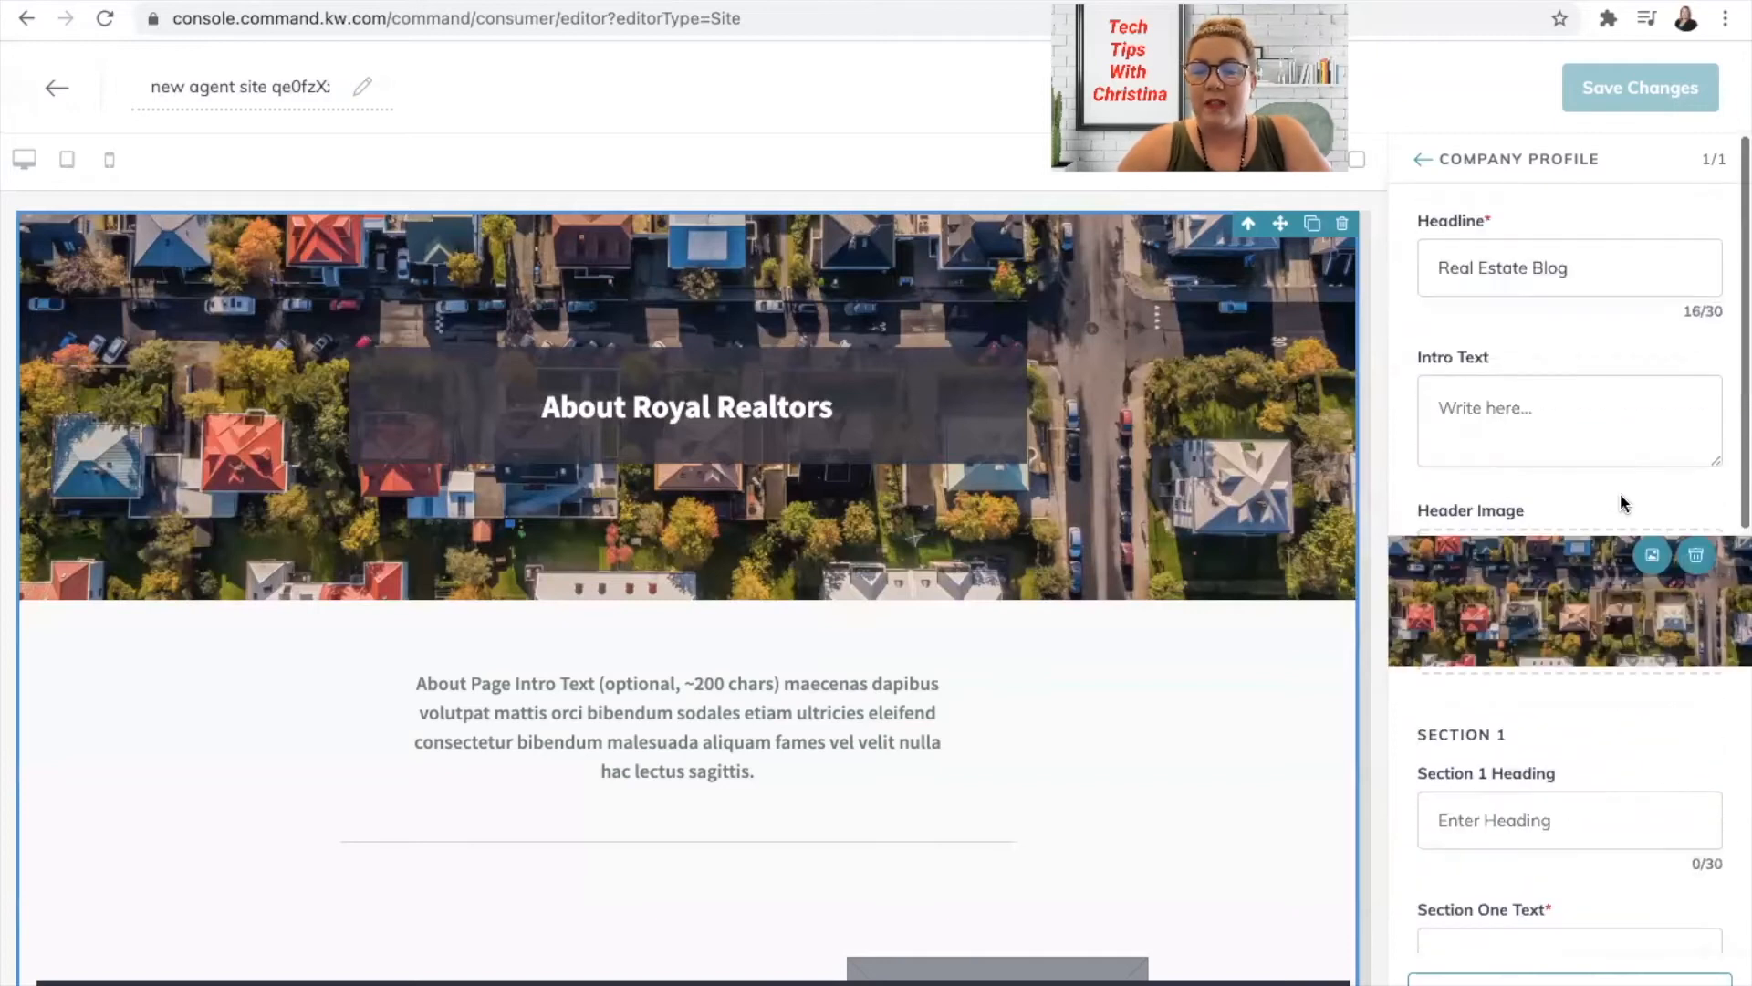
left_click(1521, 386)
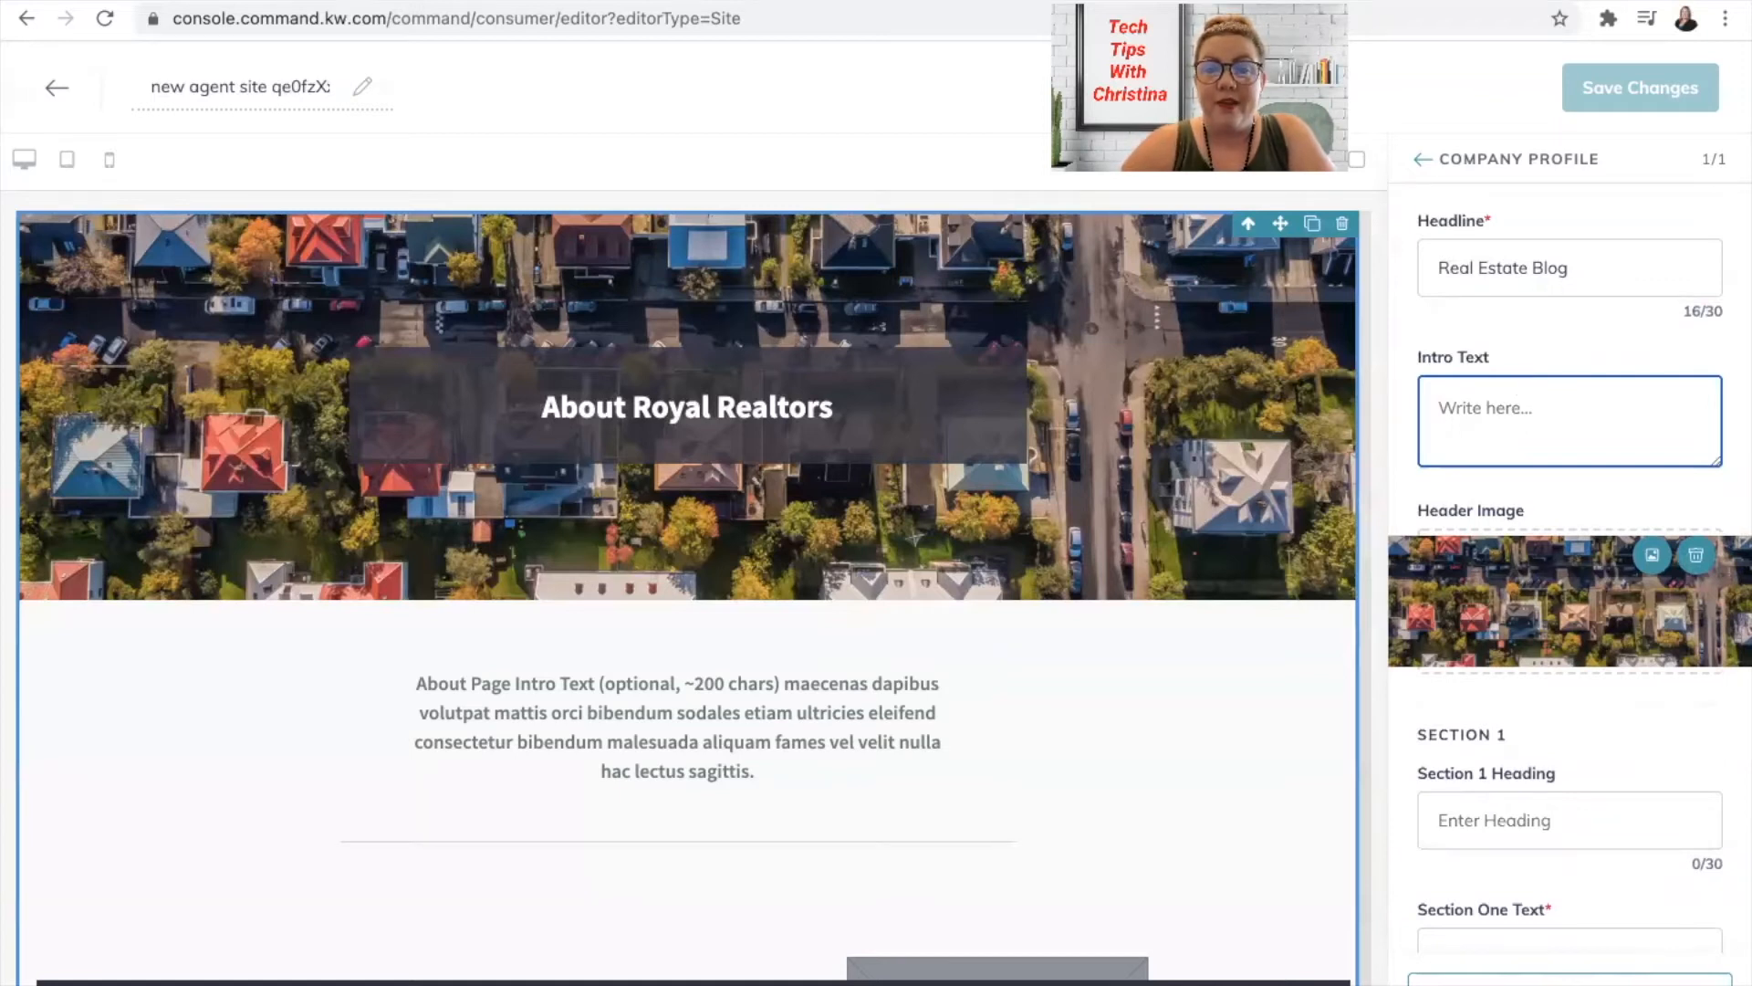
Search Google for "homekeepr" in a new browser tab and open the HomeKeepr home page
key("ctrl+t")
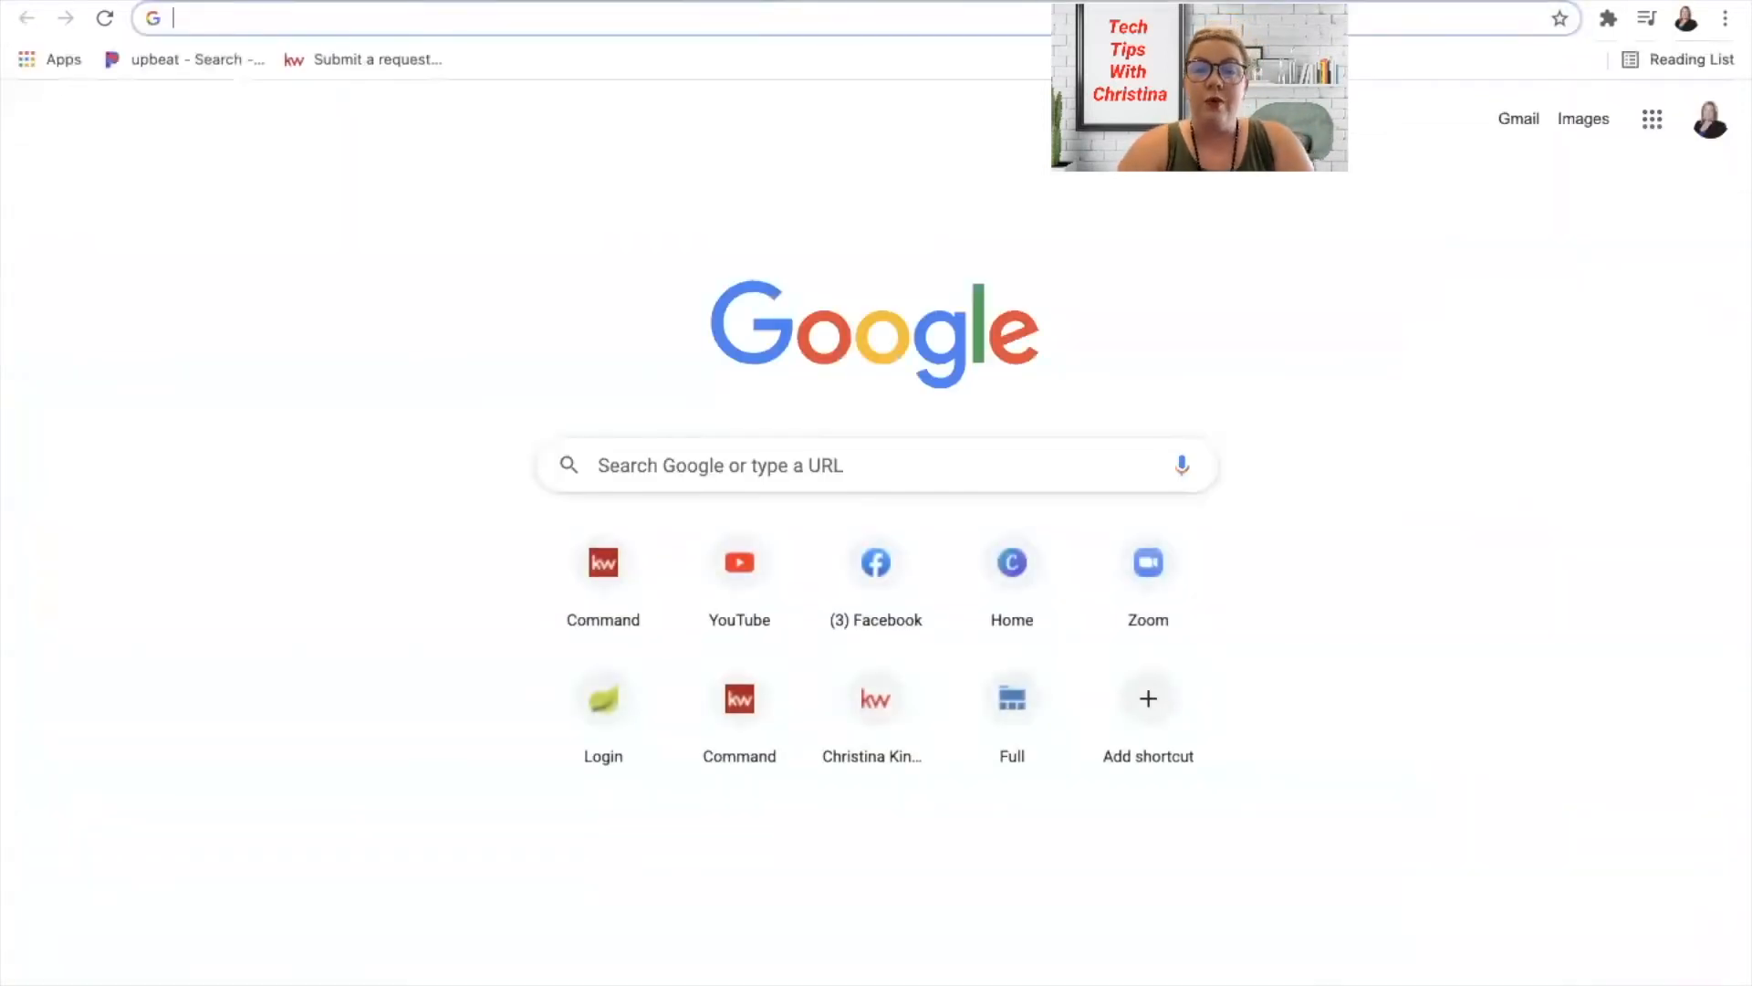
type("hom")
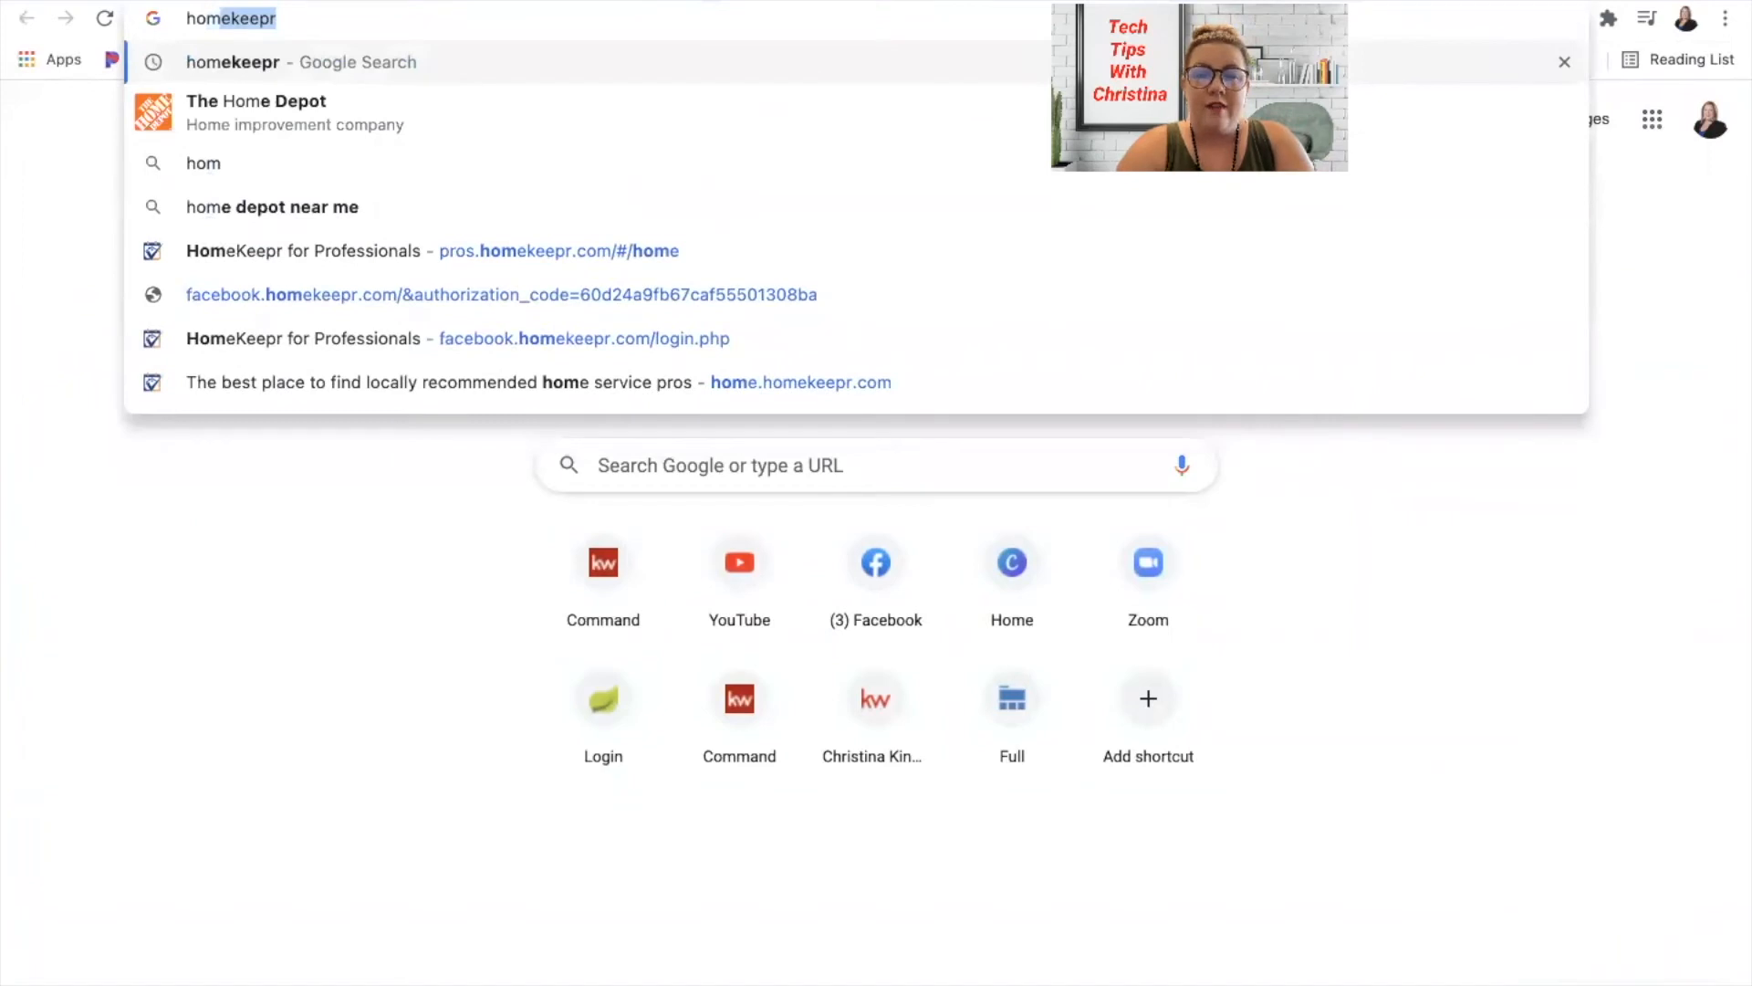
key("Return")
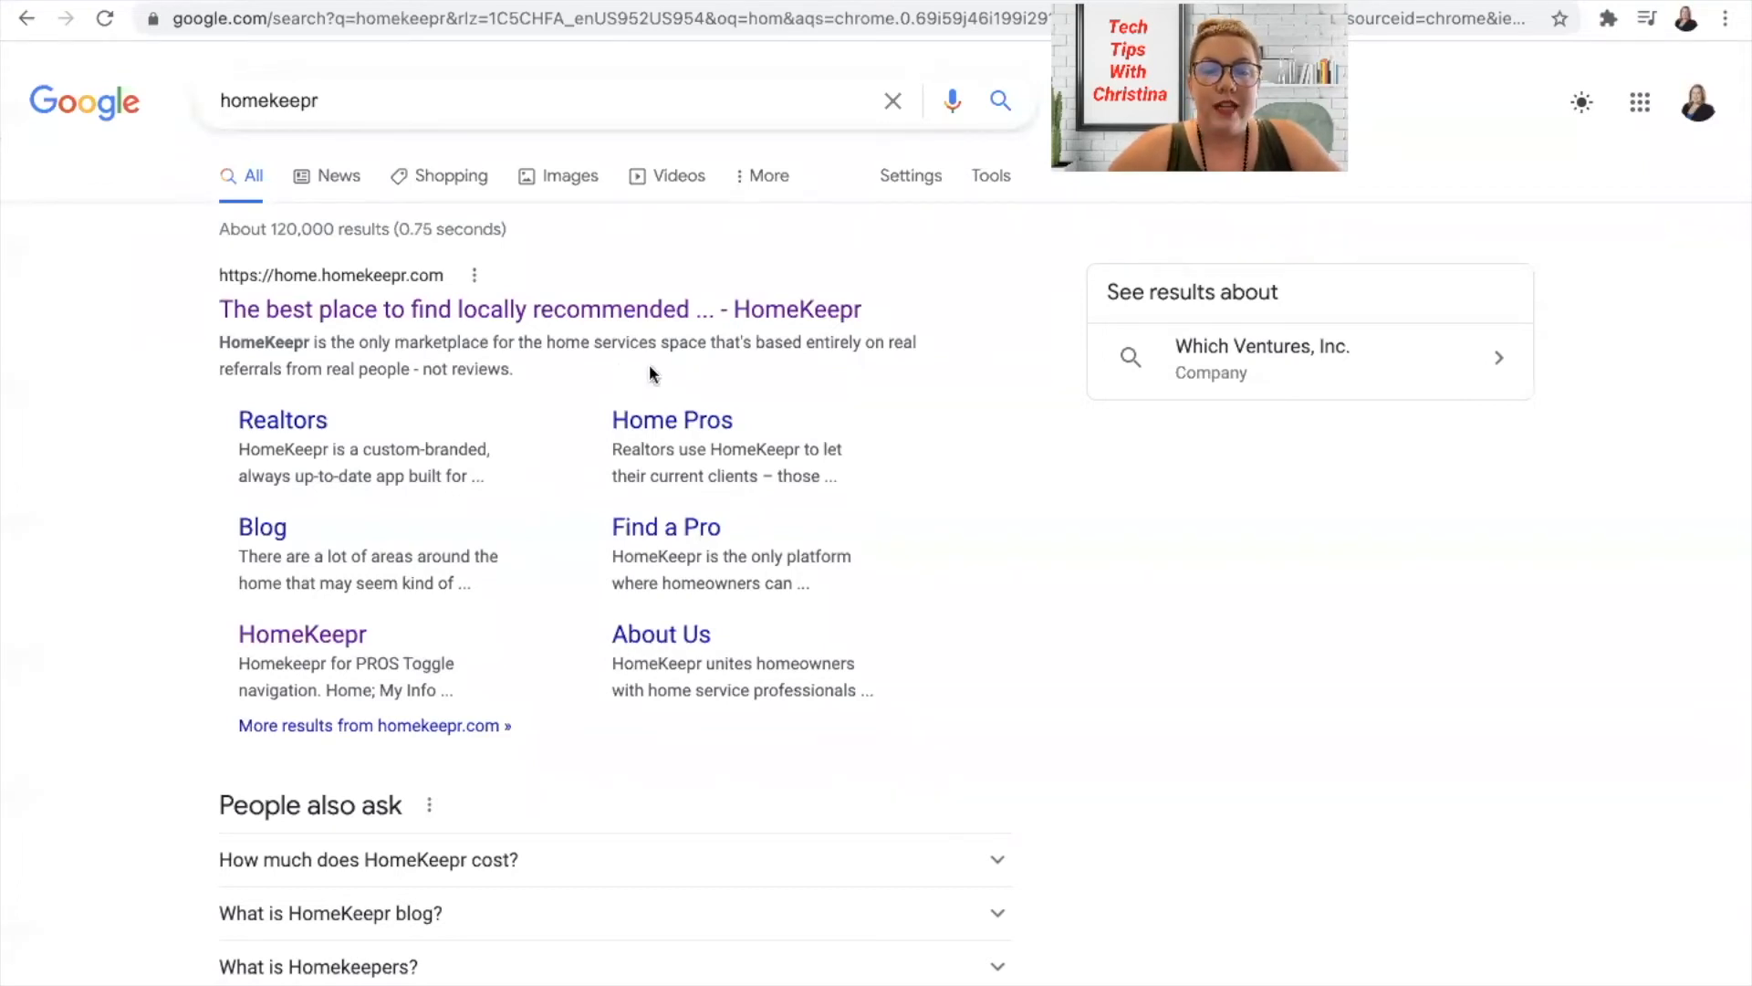
left_click(415, 310)
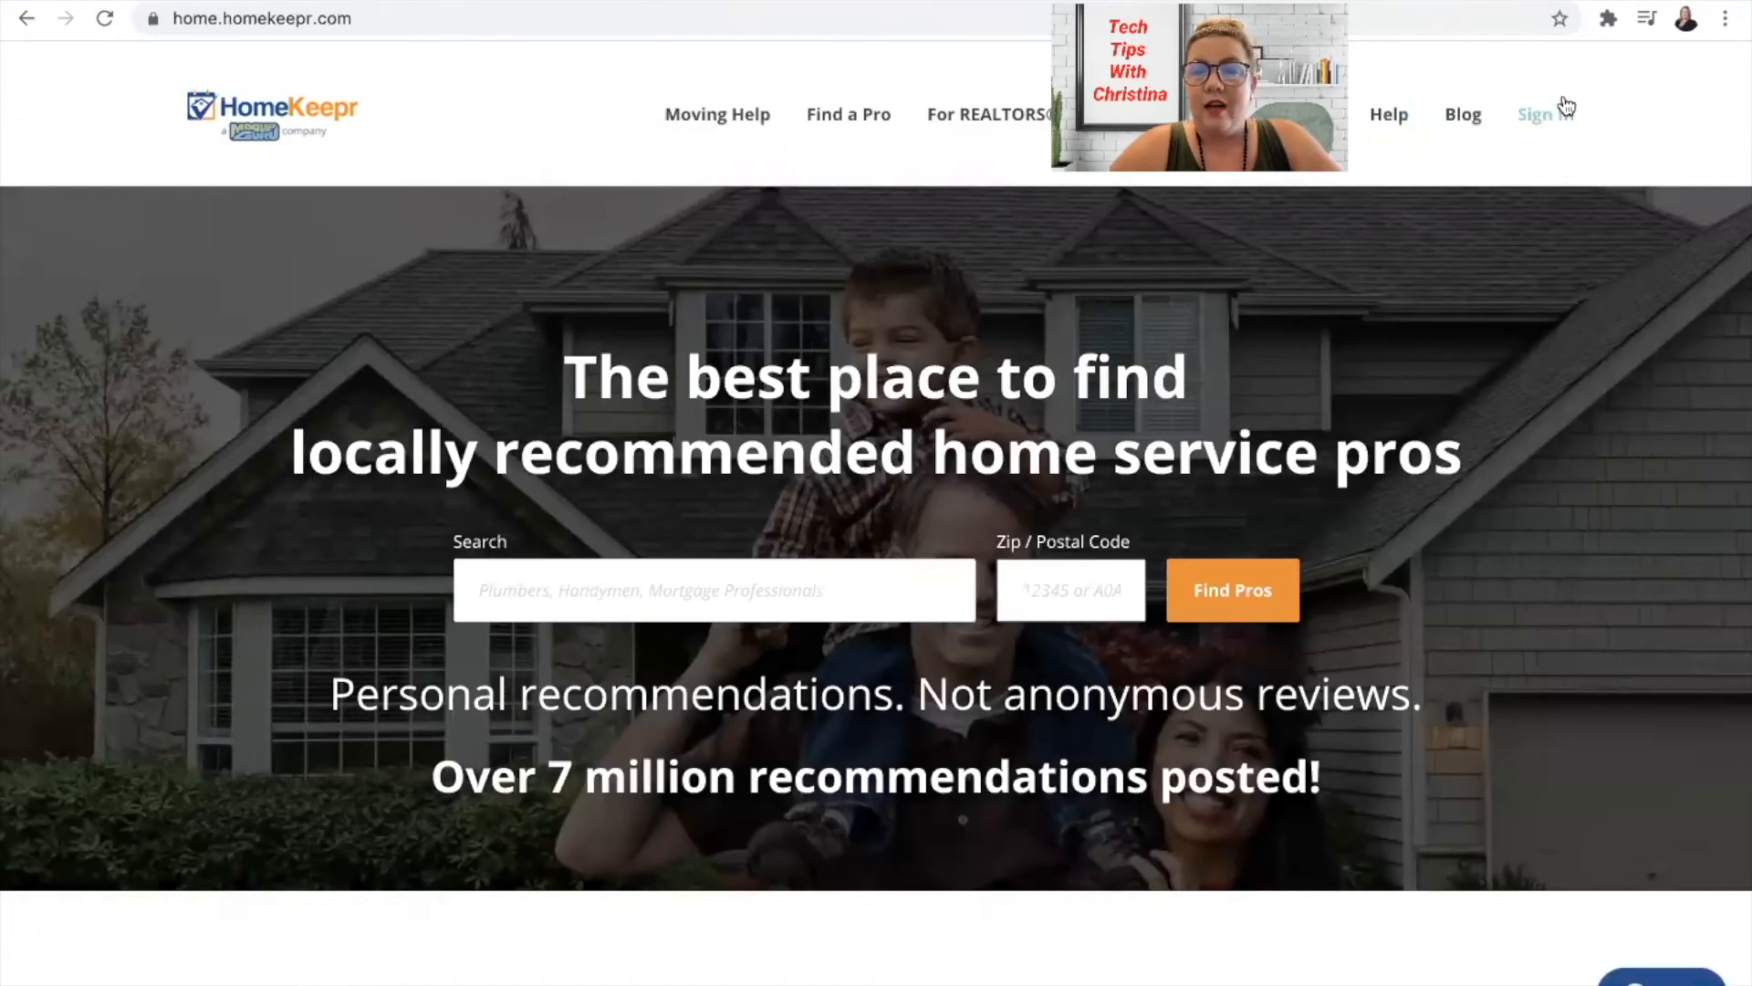
Sign in to HomeKeepr as a realtor with the prefilled credentials and look over the dashboard
left_click(1549, 125)
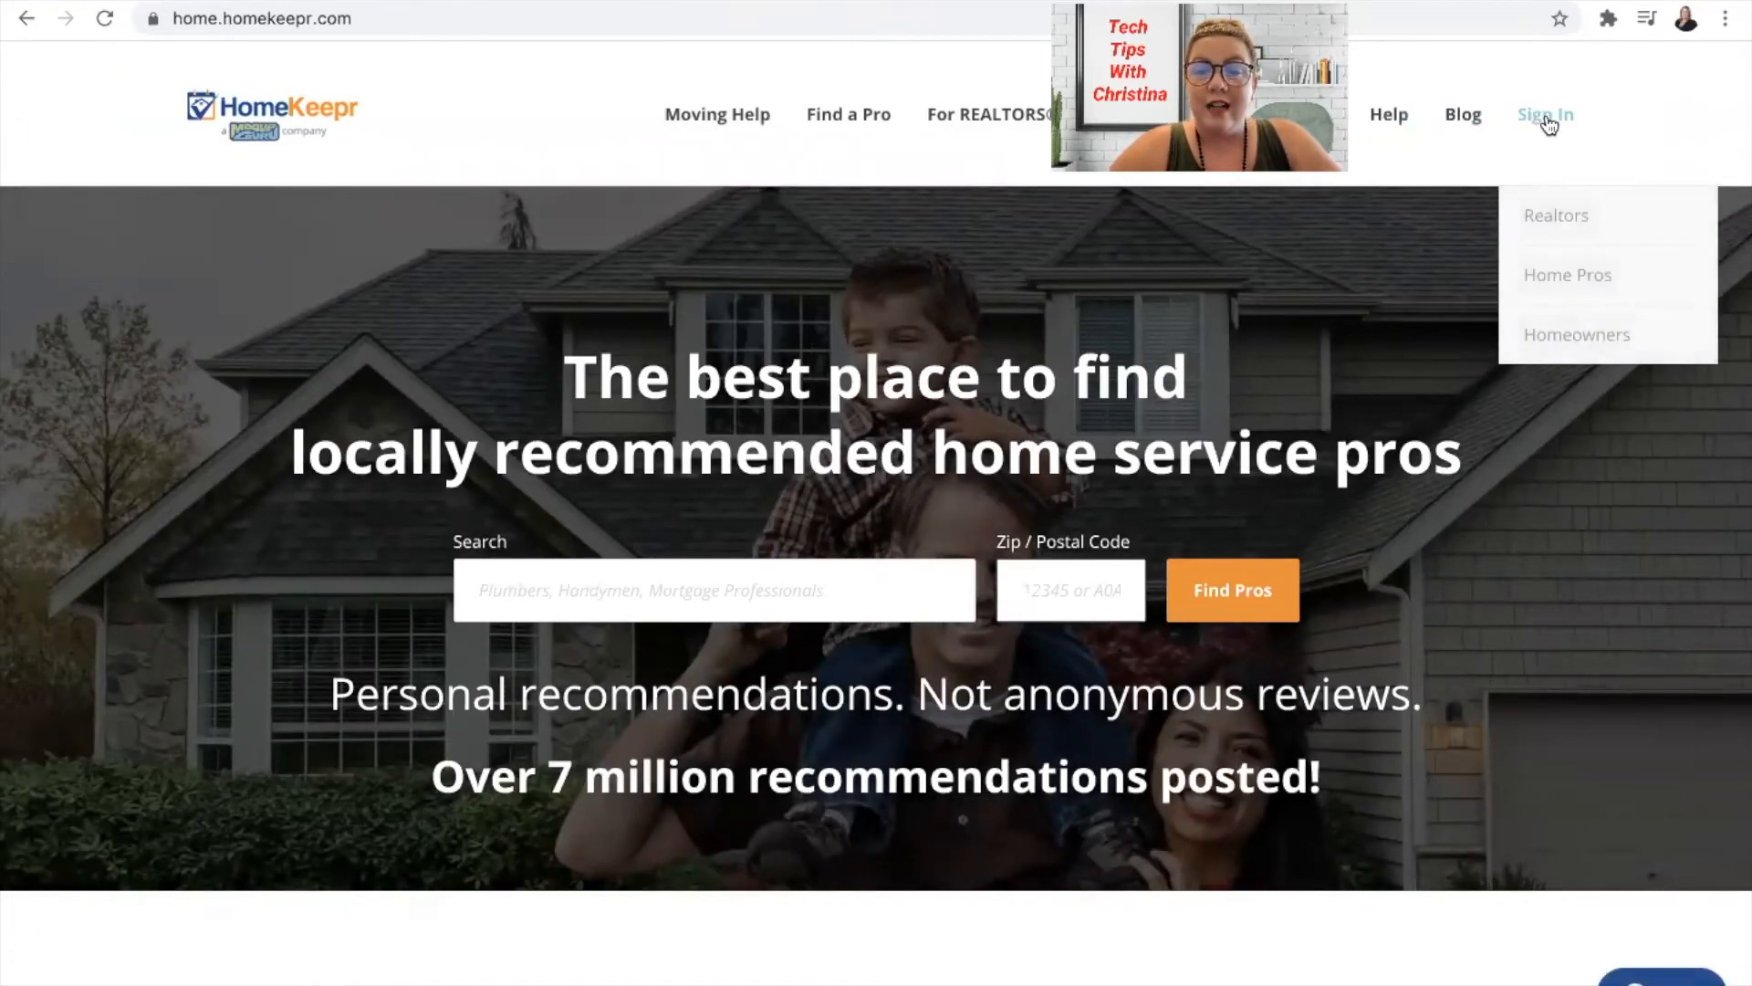
left_click(1562, 219)
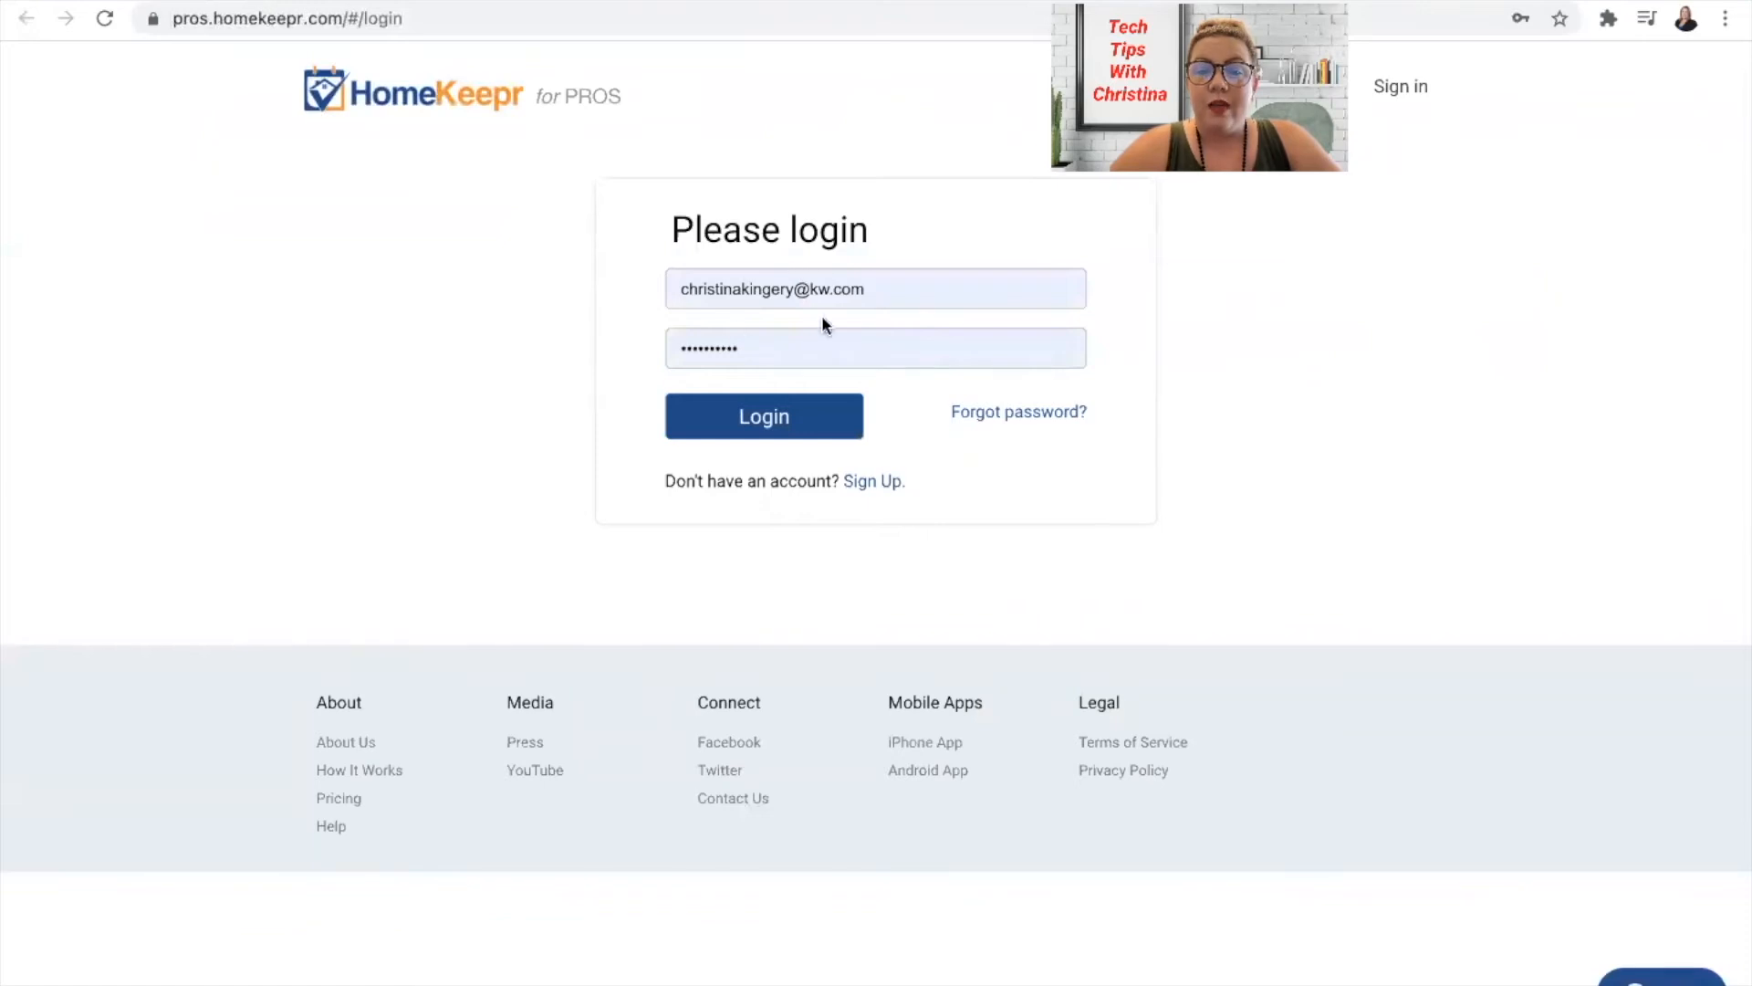
left_click(787, 417)
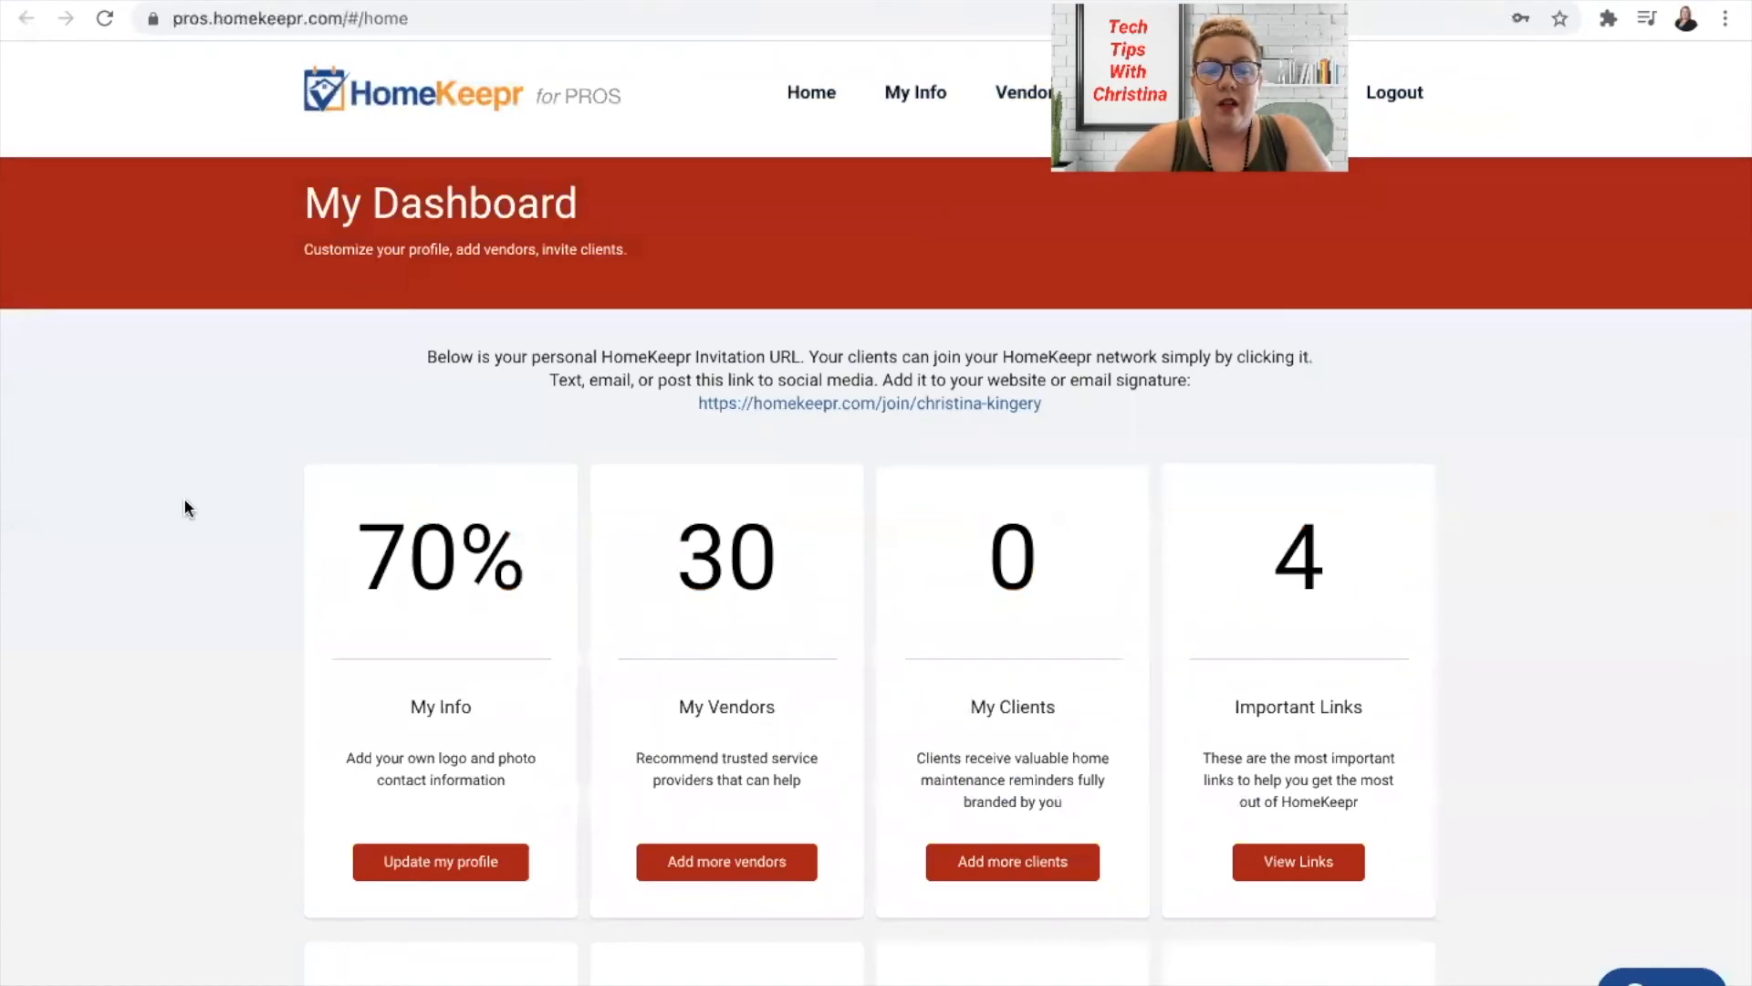
scroll(186, 501, "down", 8)
scroll(185, 501, "up", 8)
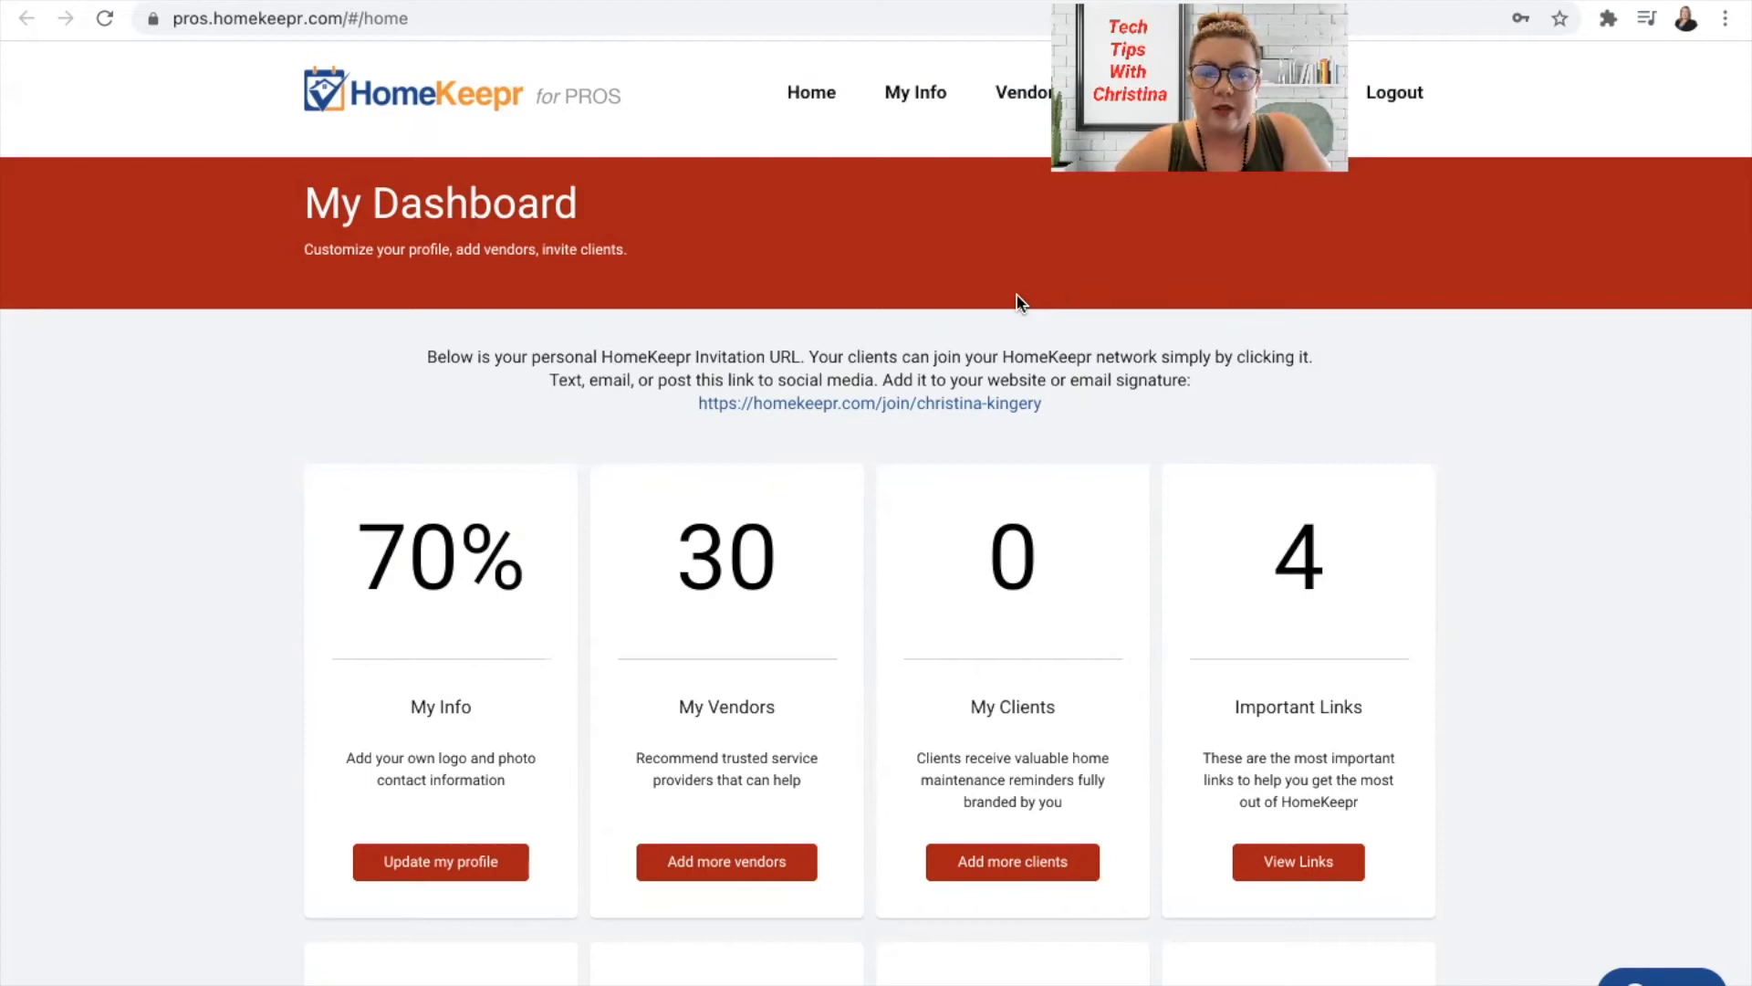
Open the My Widgets page of HomeKeepr and look over the My Trusted Pros widget codes and preview
scroll(1017, 294, "down", 3)
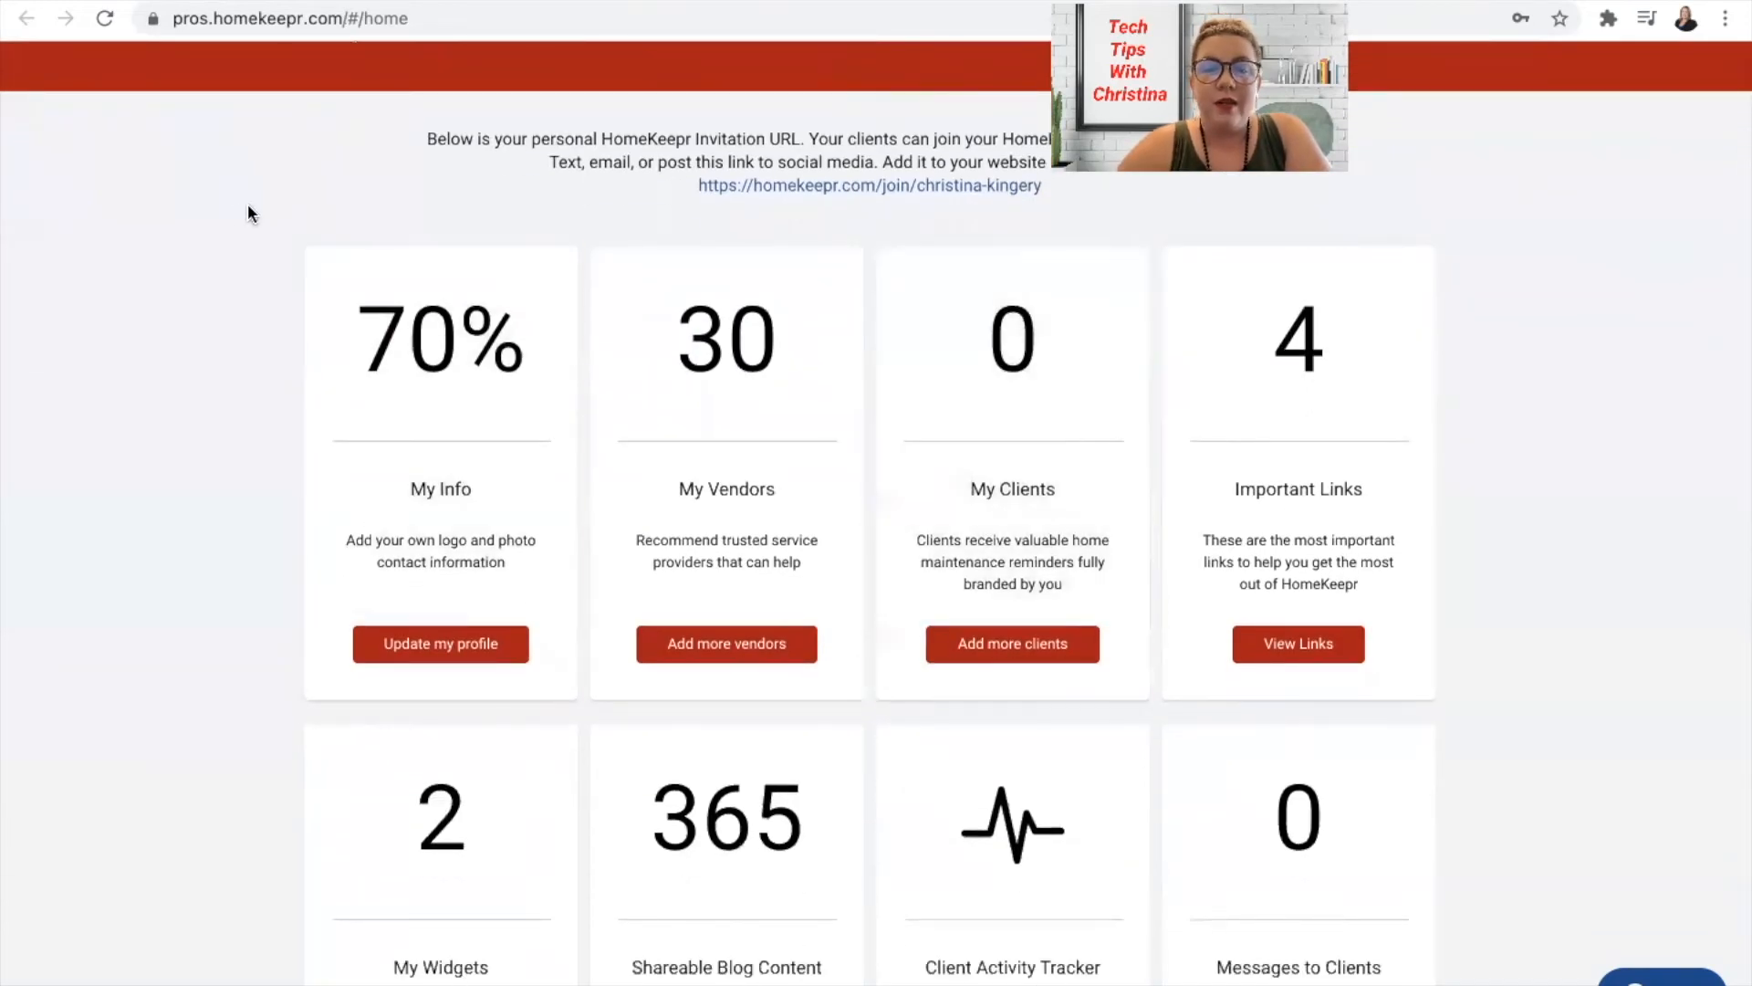
scroll(242, 218, "down", 3)
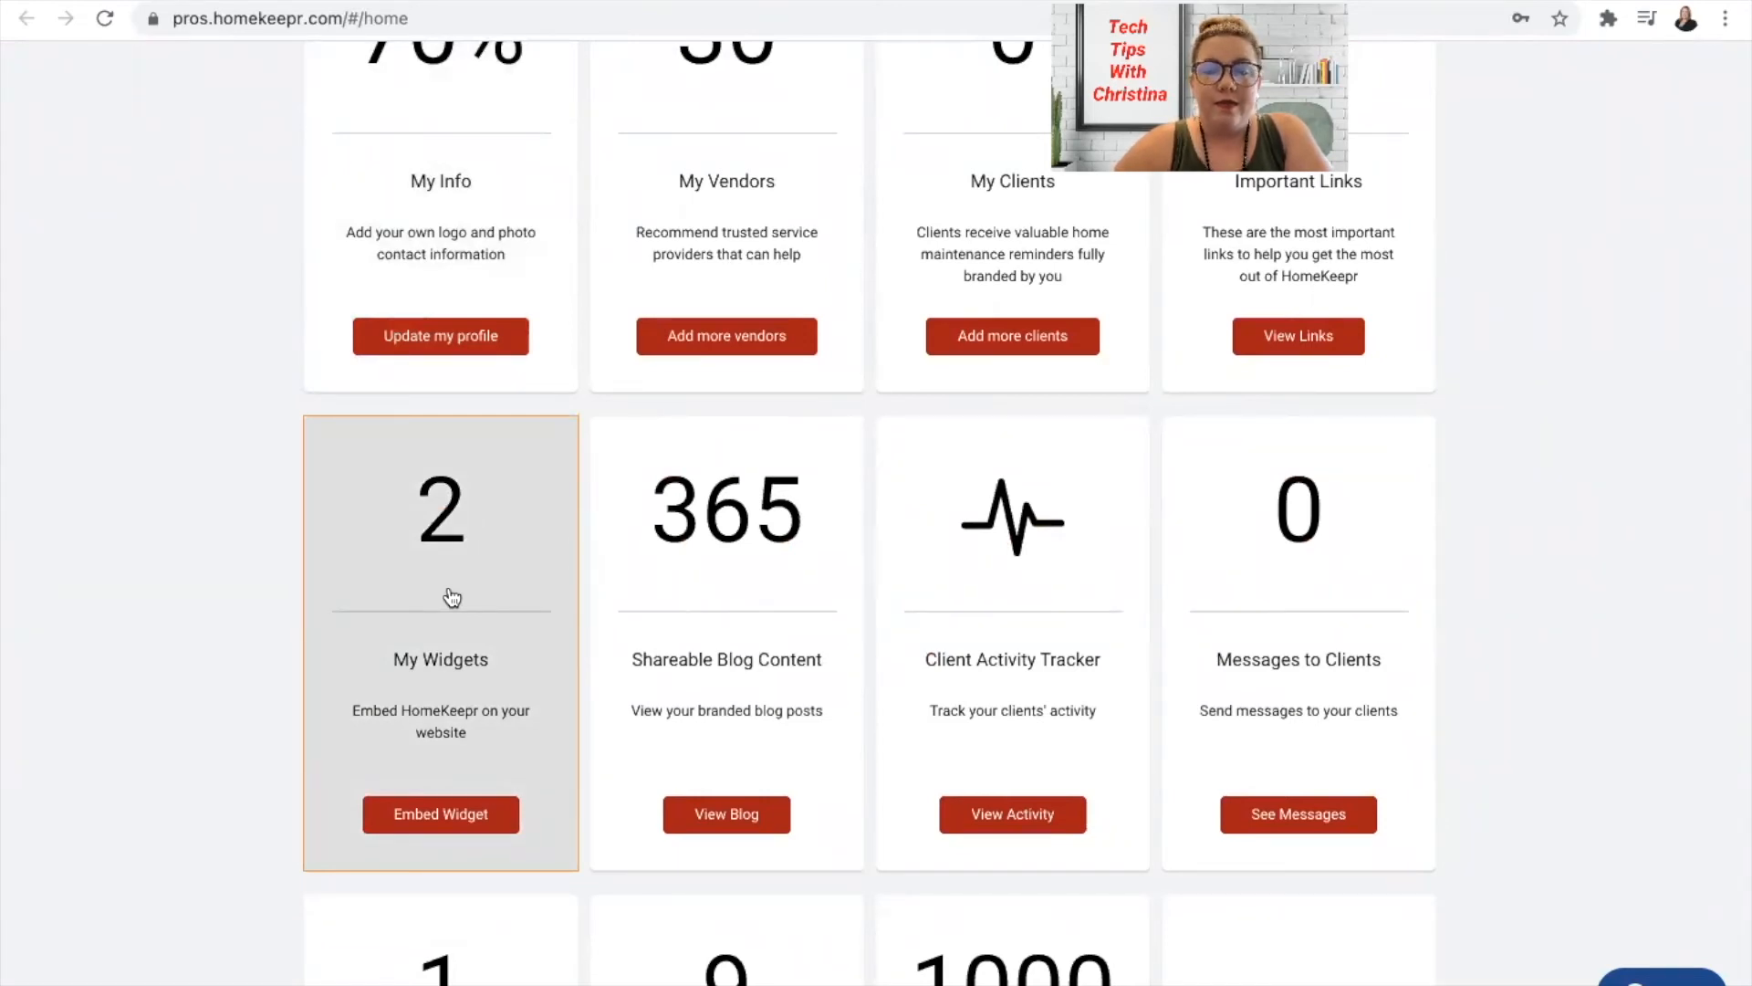
left_click(433, 672)
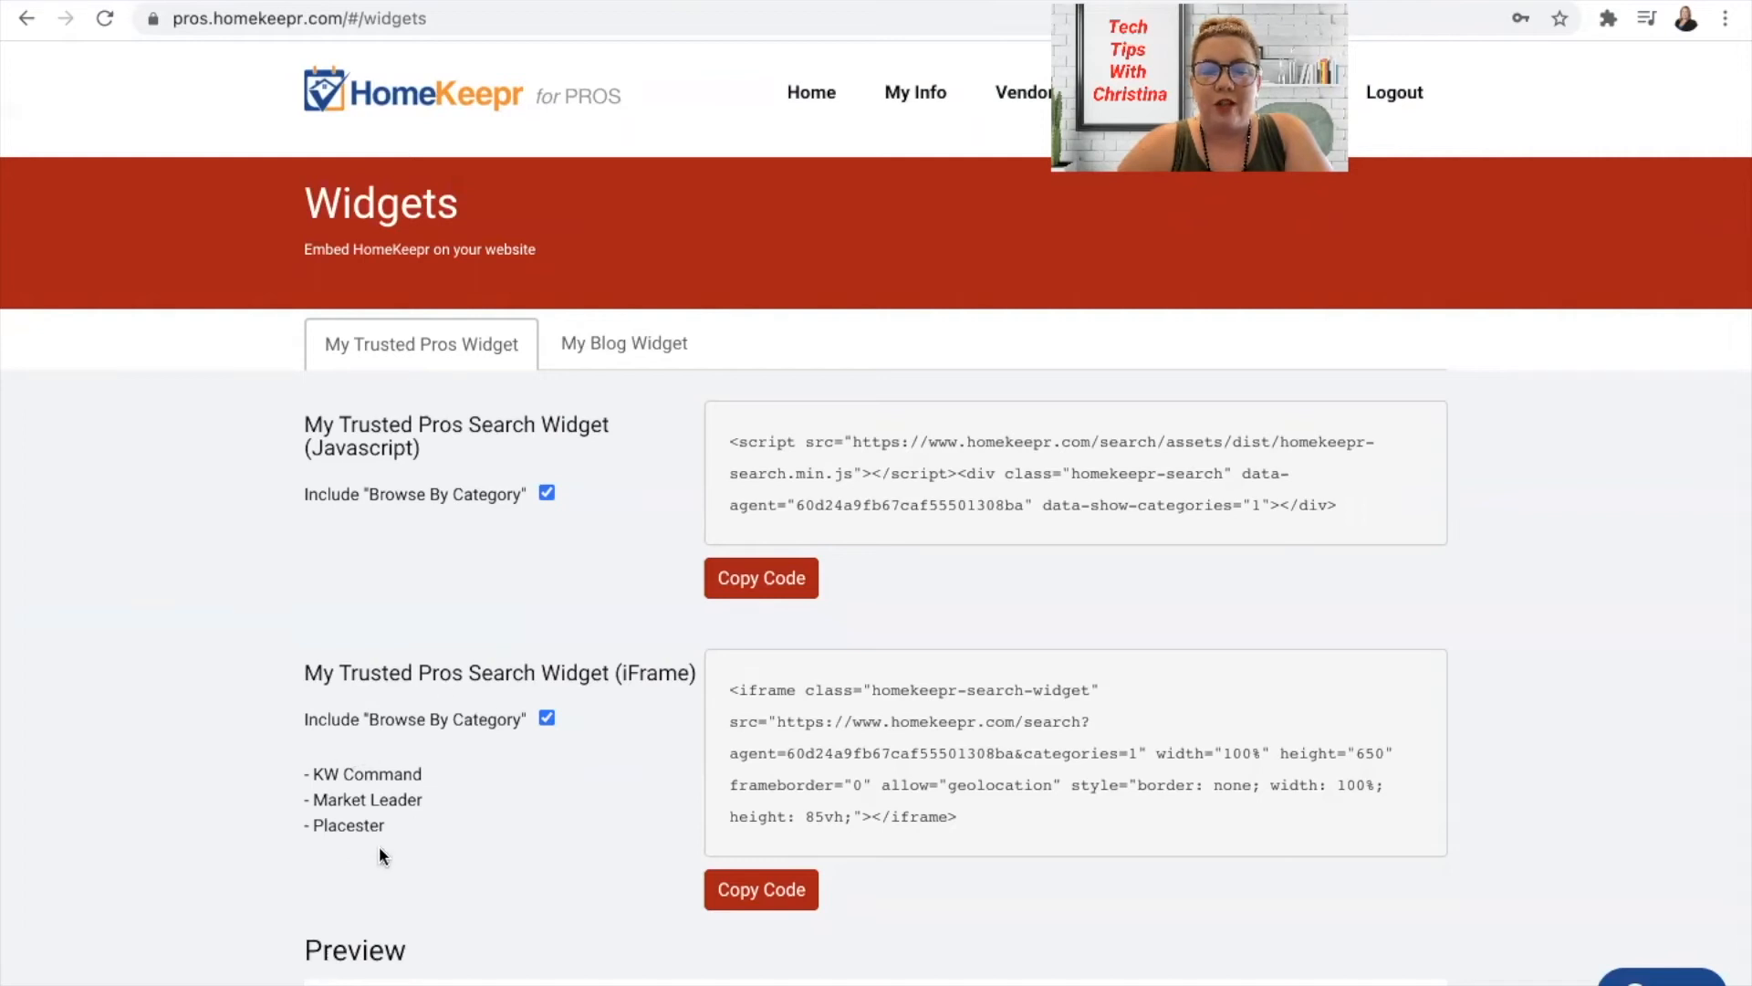
scroll(380, 844, "down", 3)
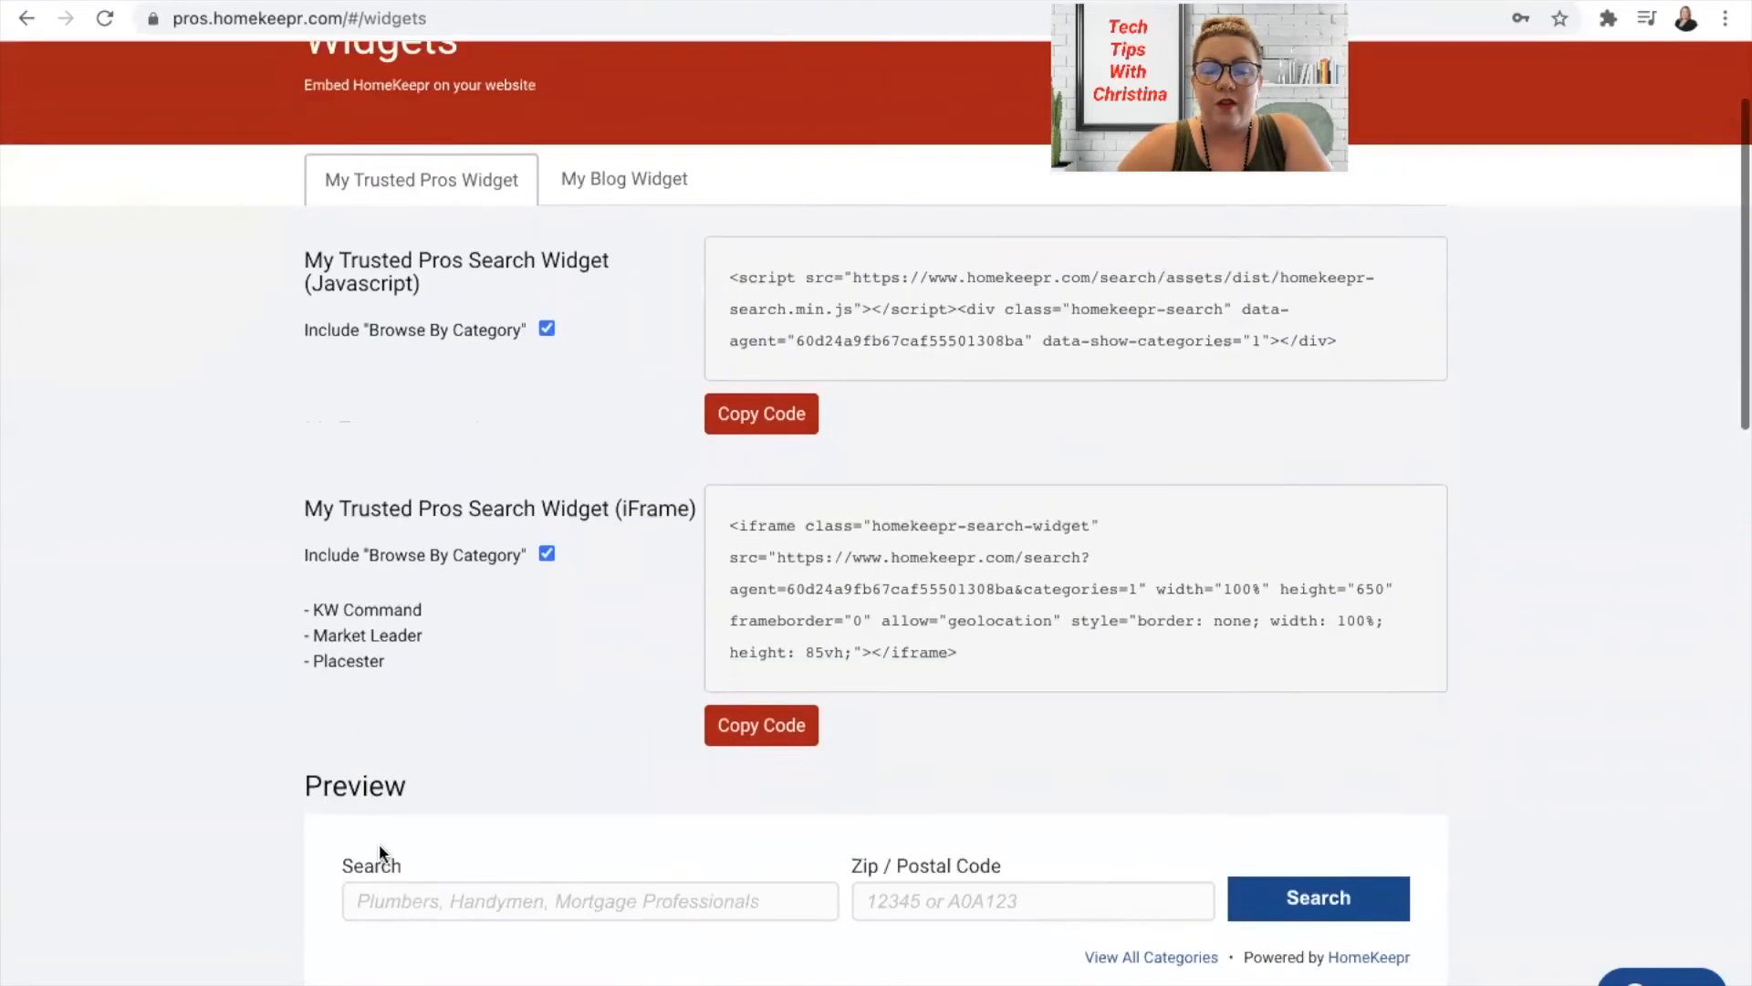
scroll(379, 845, "down", 10)
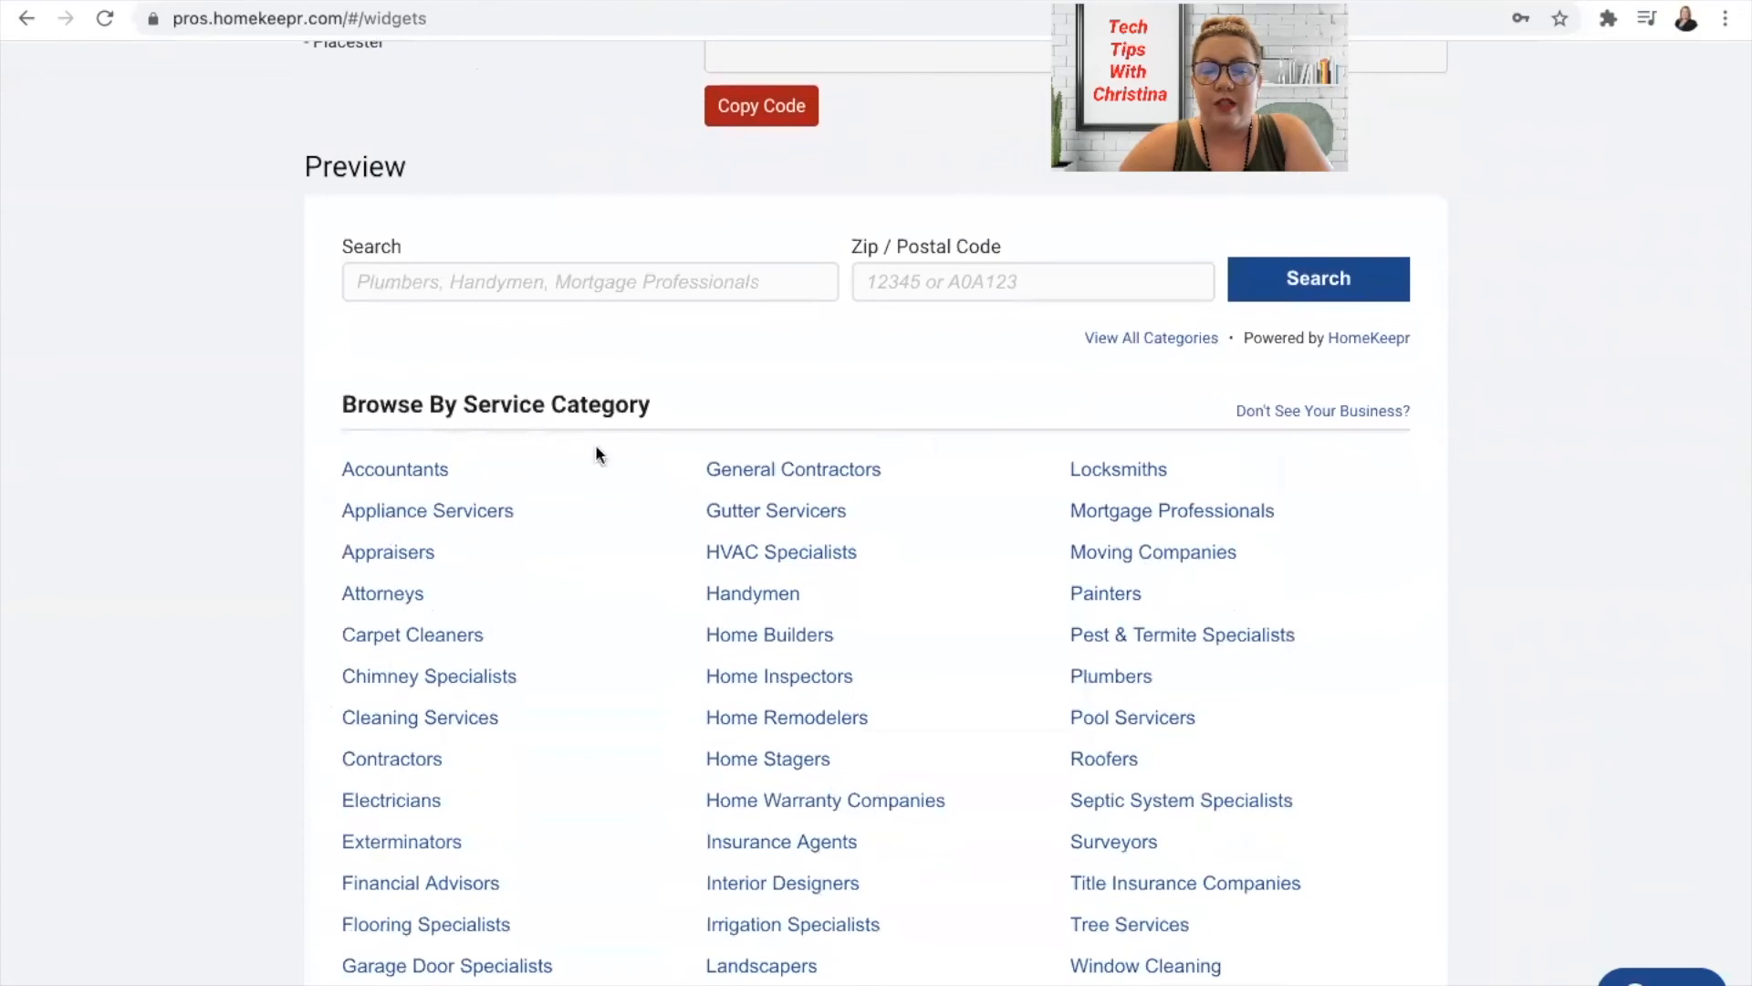
scroll(122, 474, "up", 5)
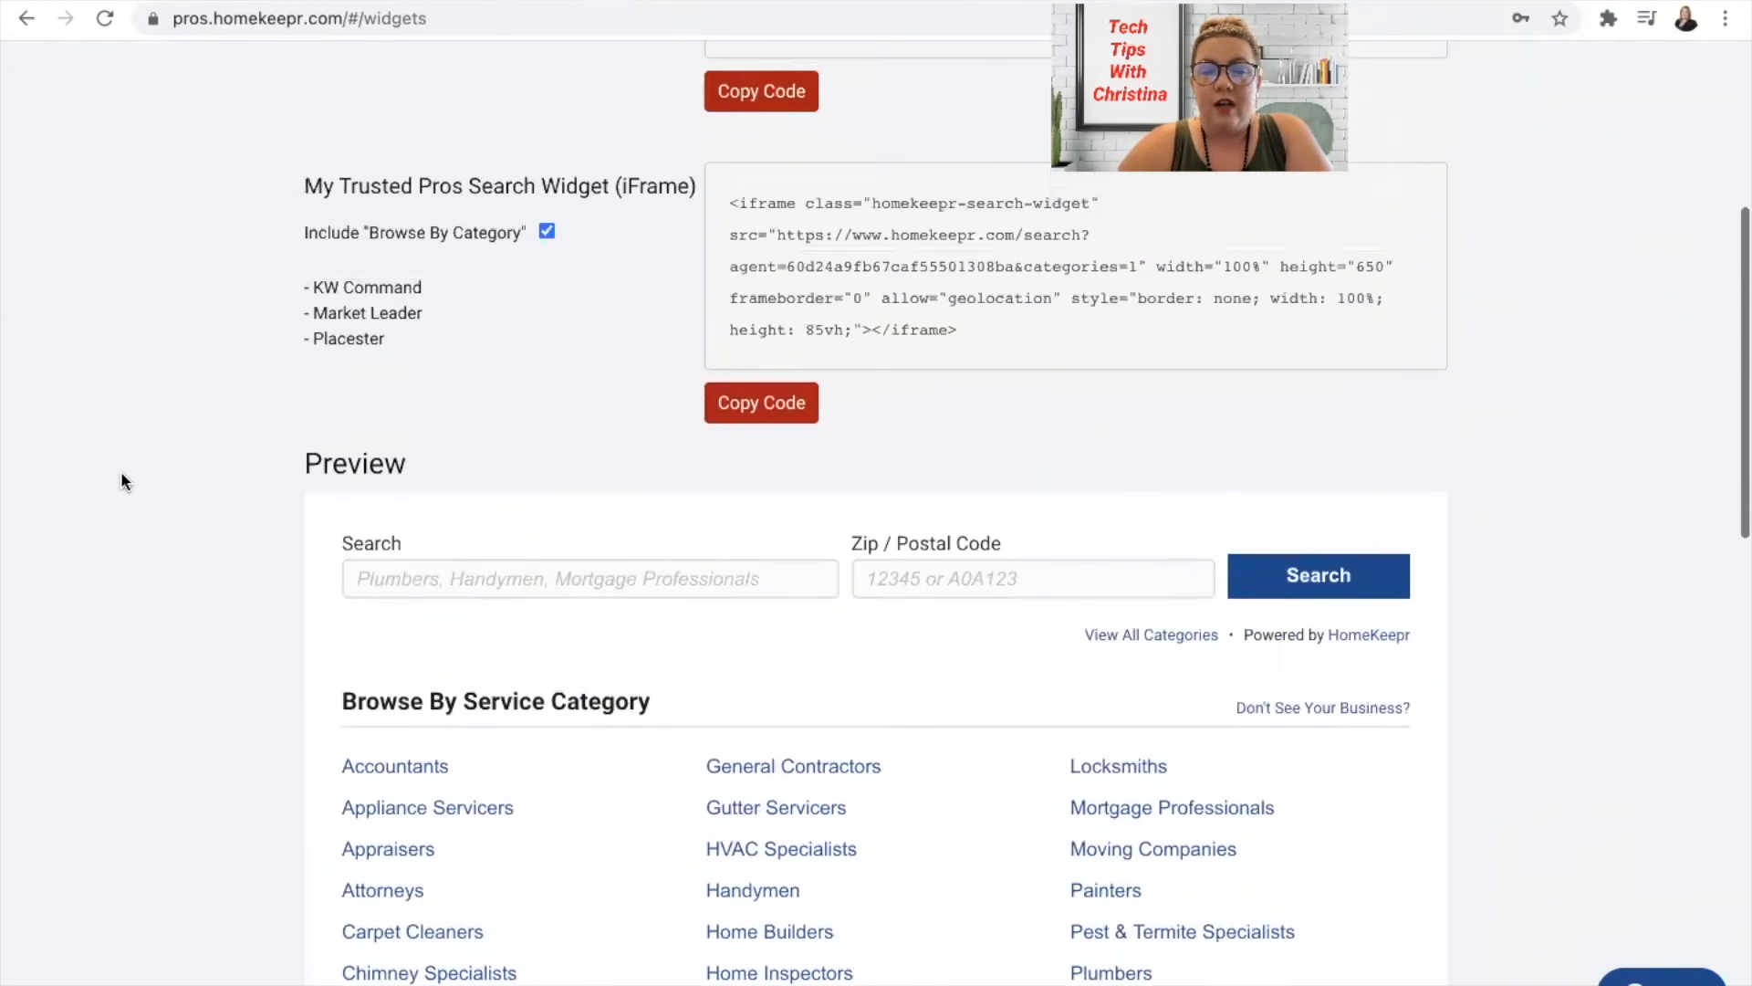
scroll(121, 481, "up", 4)
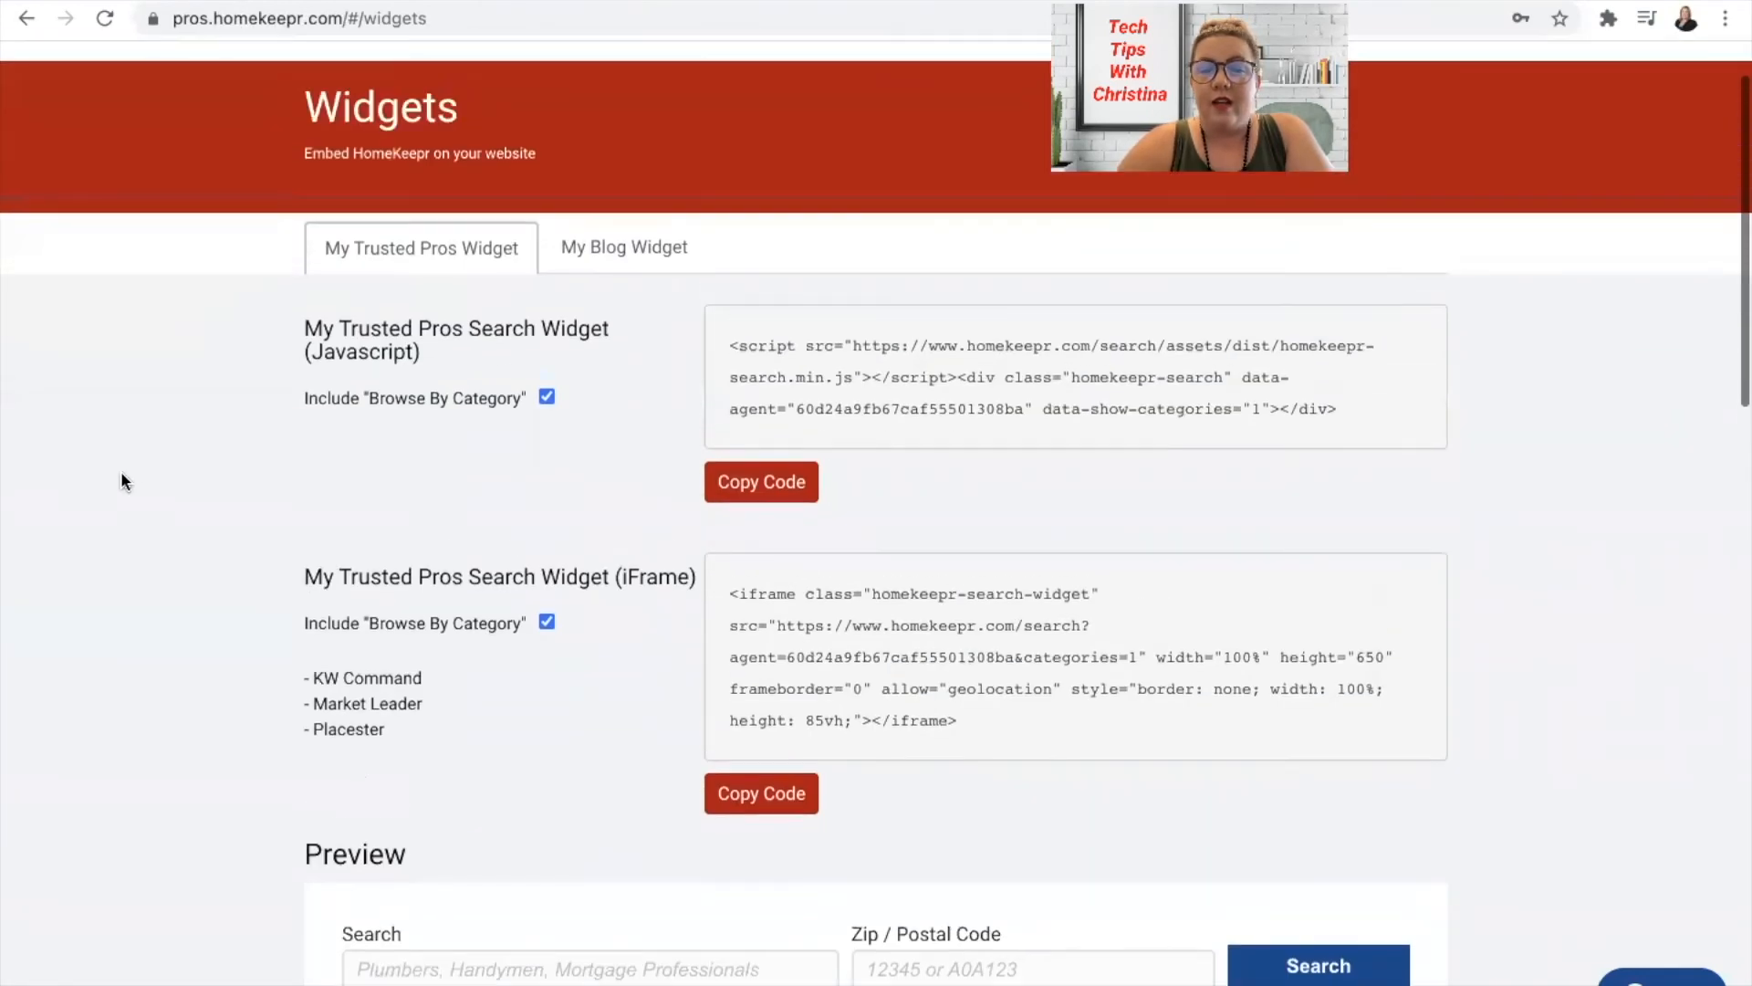
Copy the My Blog Widget iFrame code, paste it into the Company Profile's Intro Text in the KW Command editor, and apply it
left_click(622, 259)
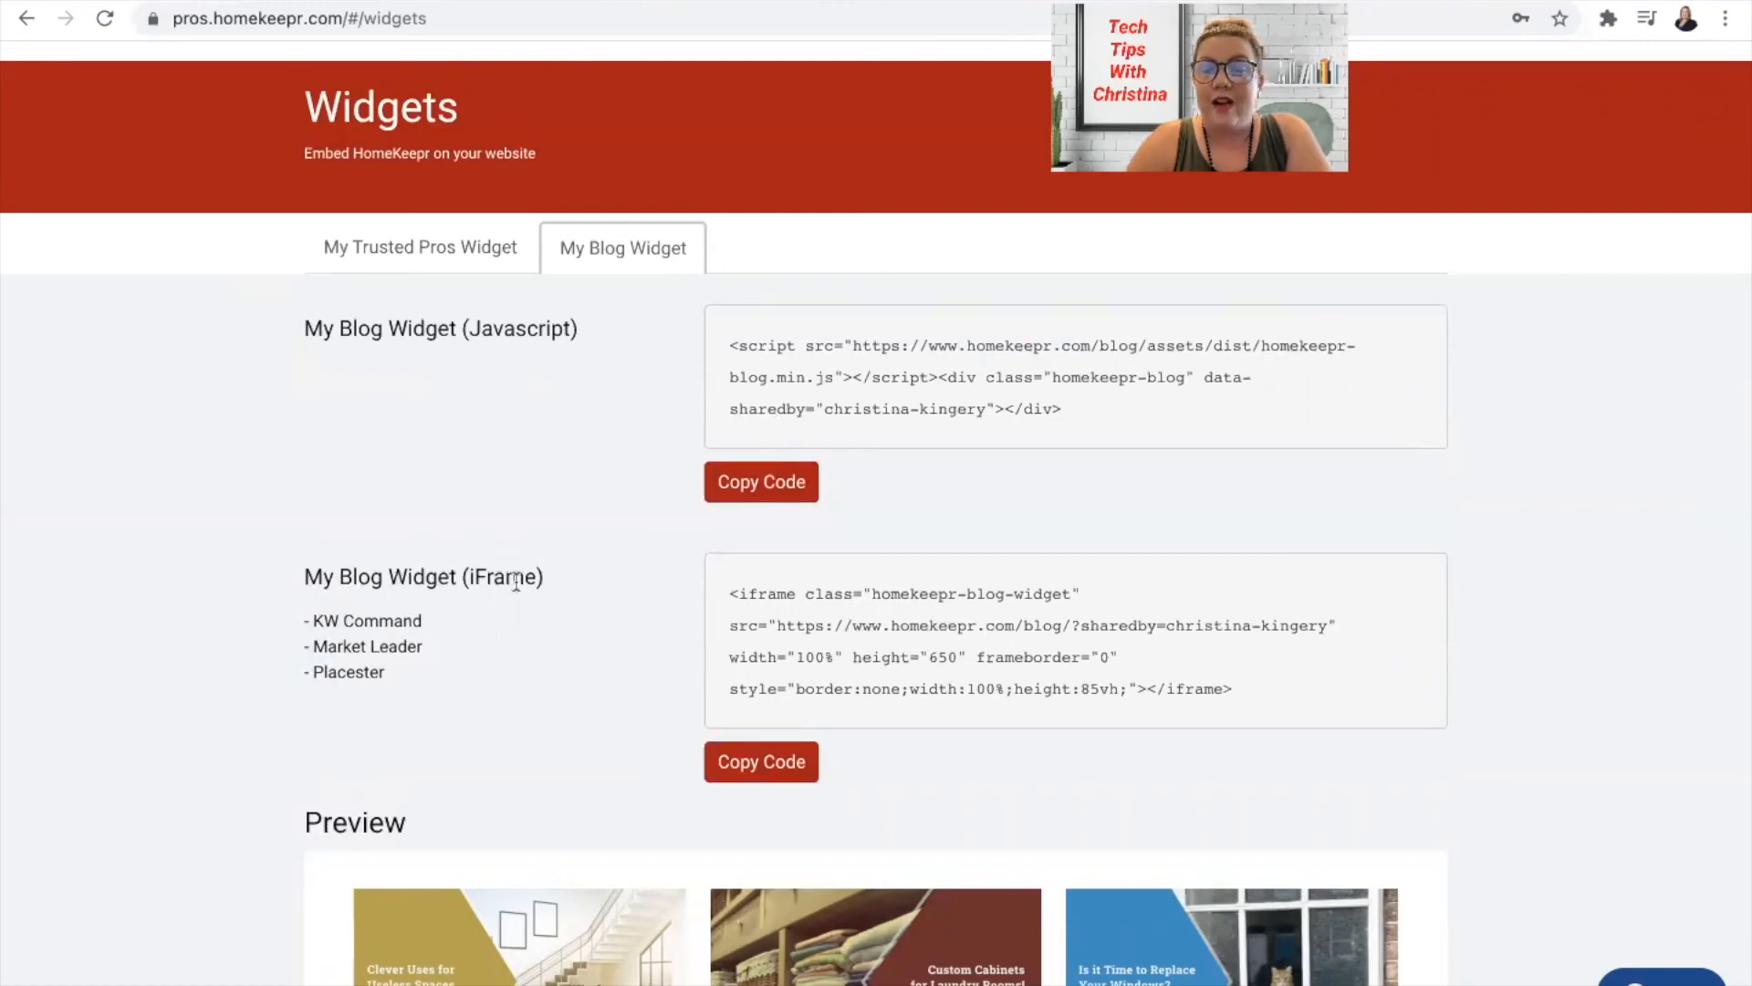
left_click(767, 763)
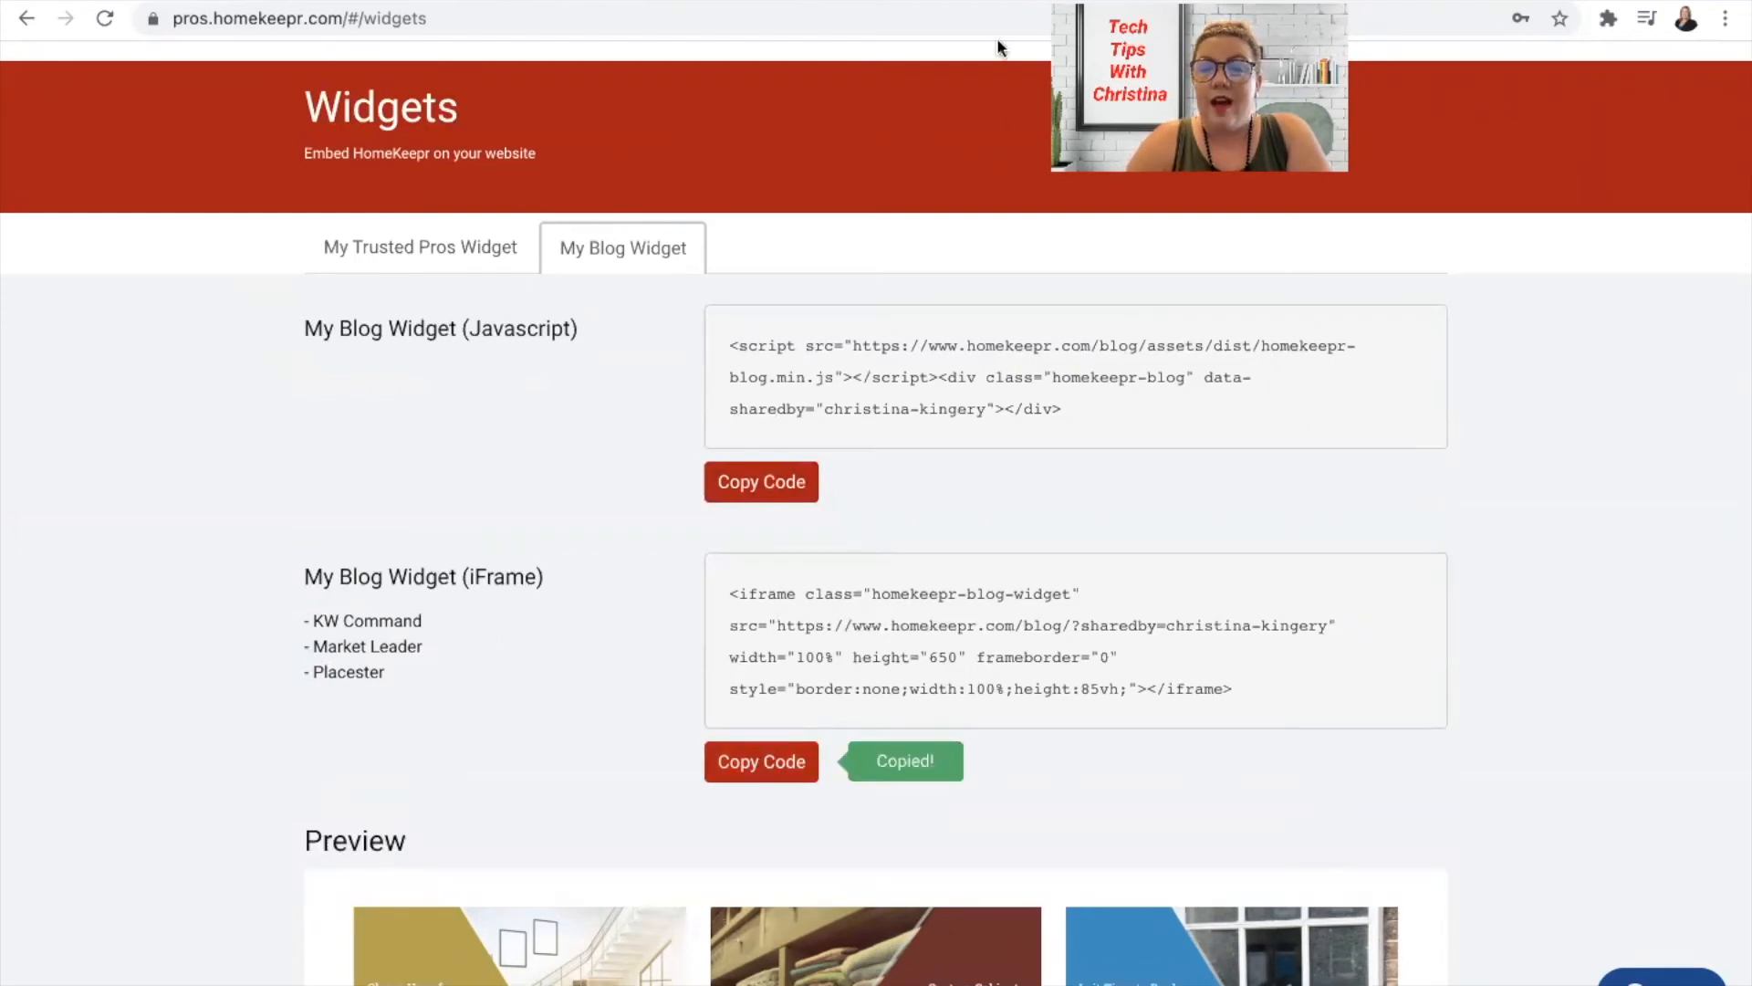
left_click(1063, 1)
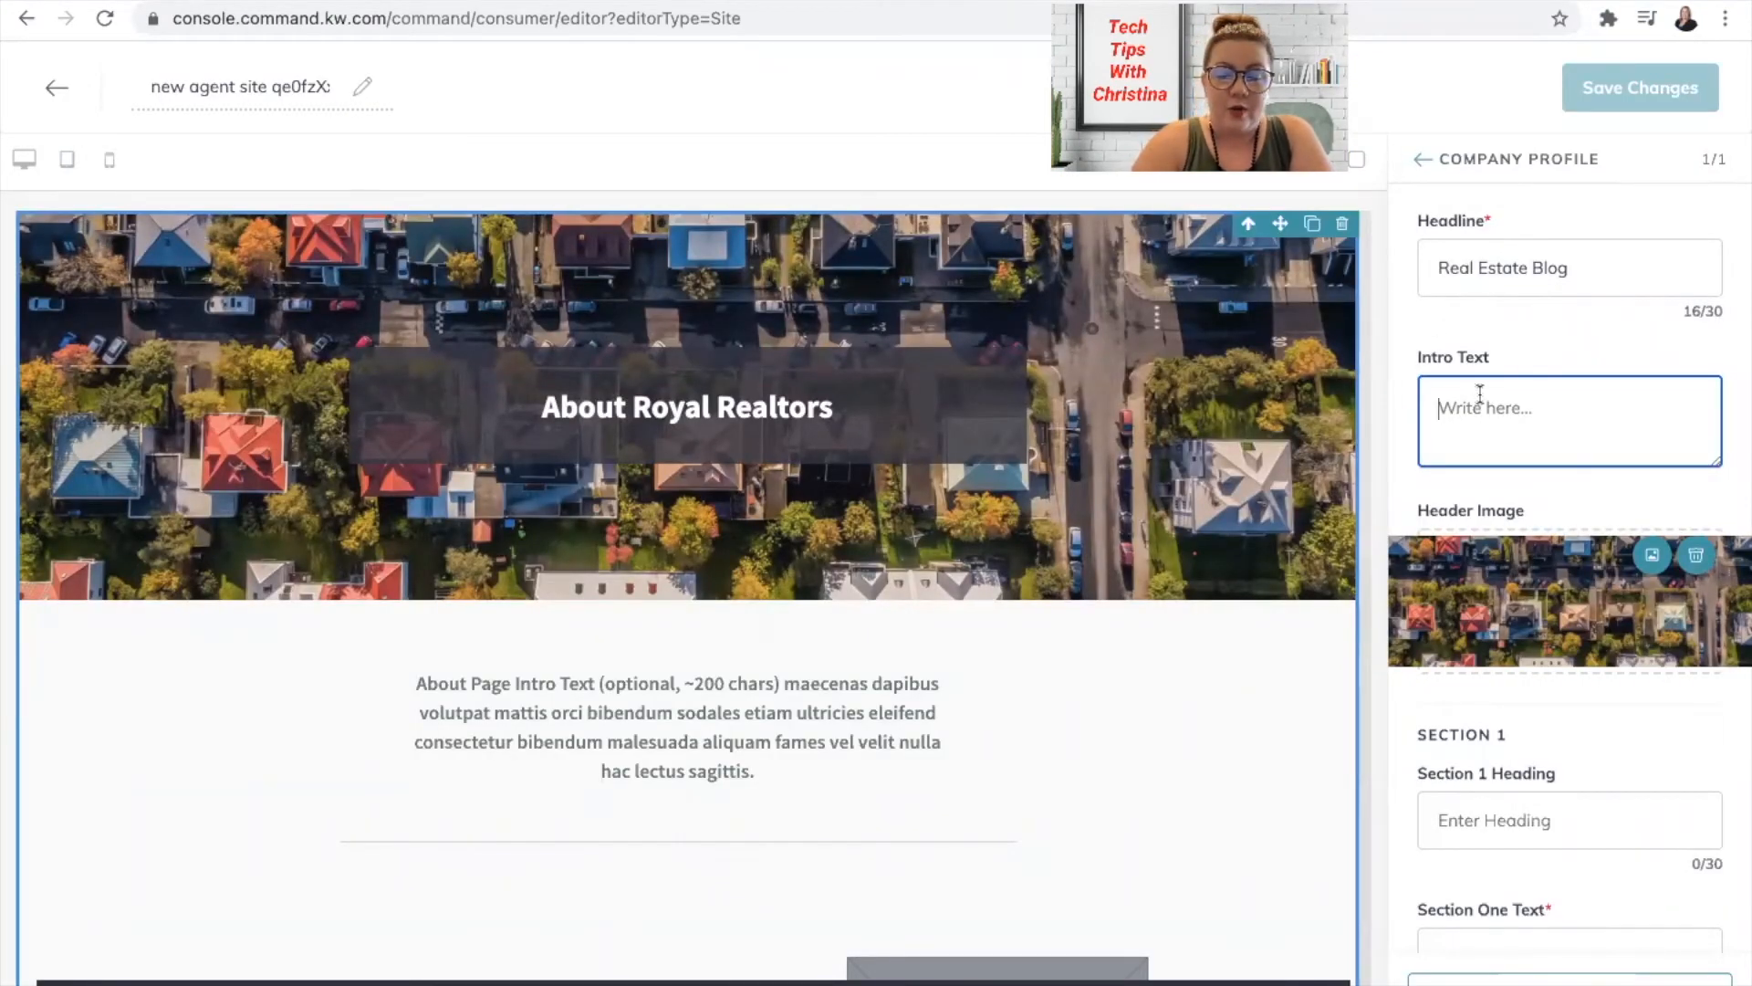
key("ctrl+v")
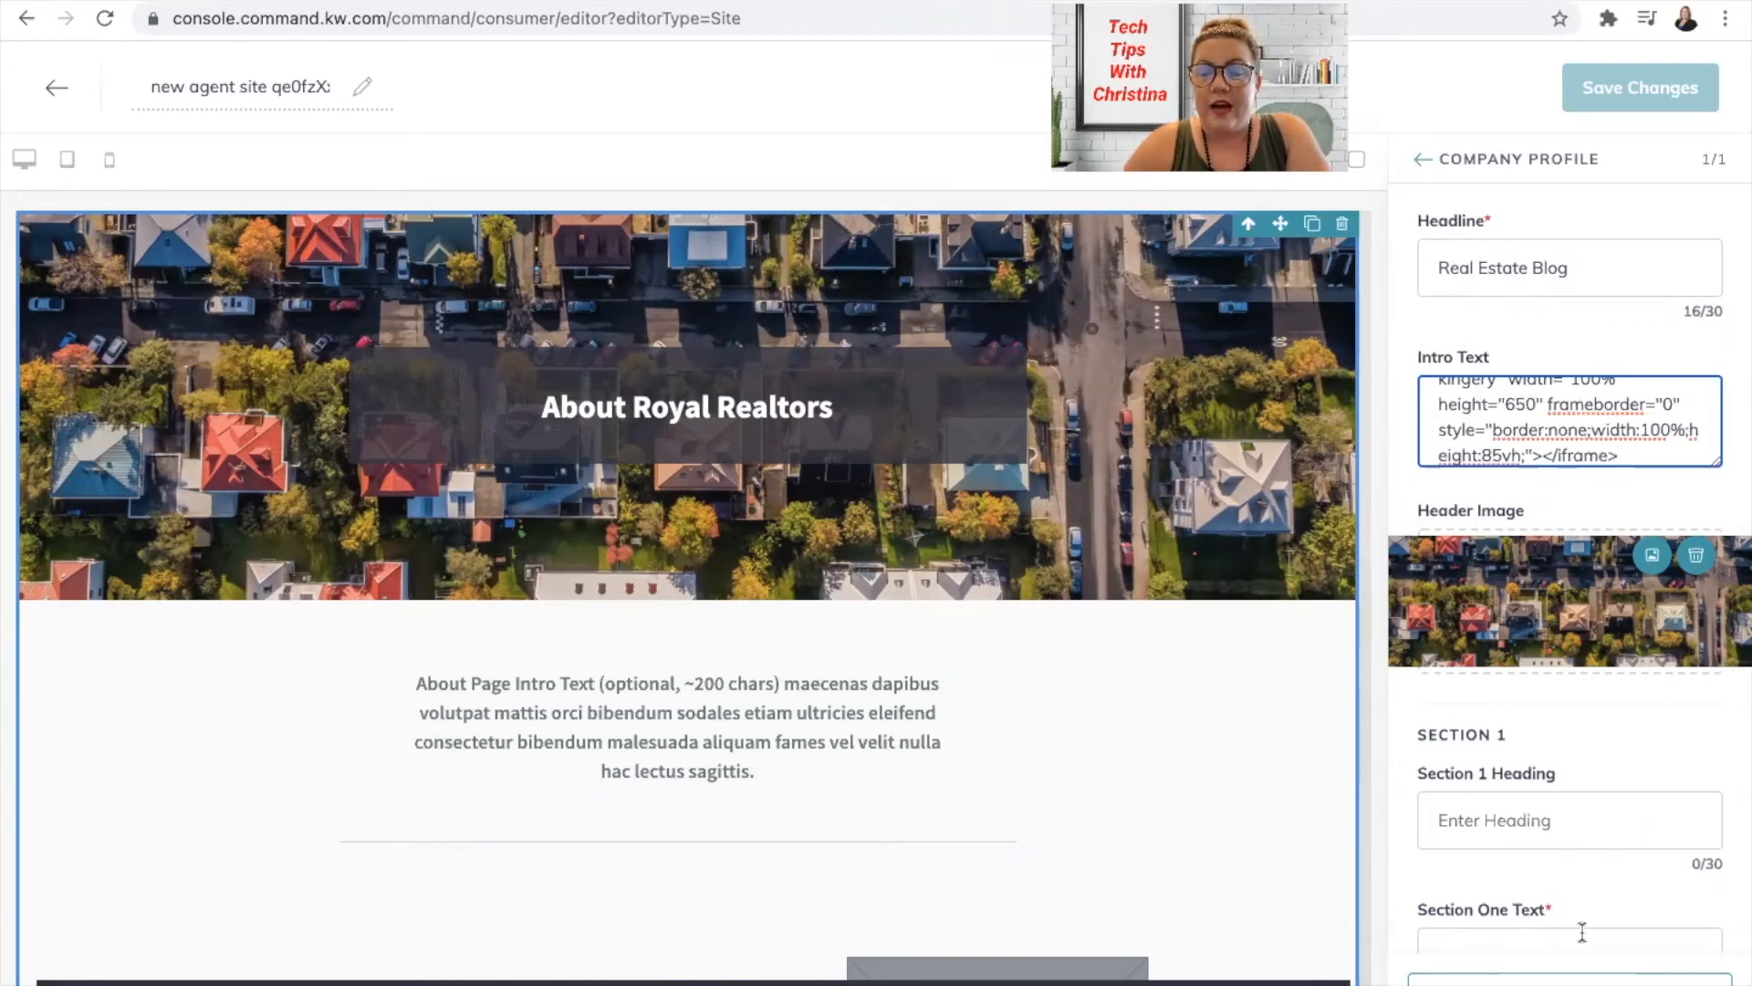
left_click(1559, 982)
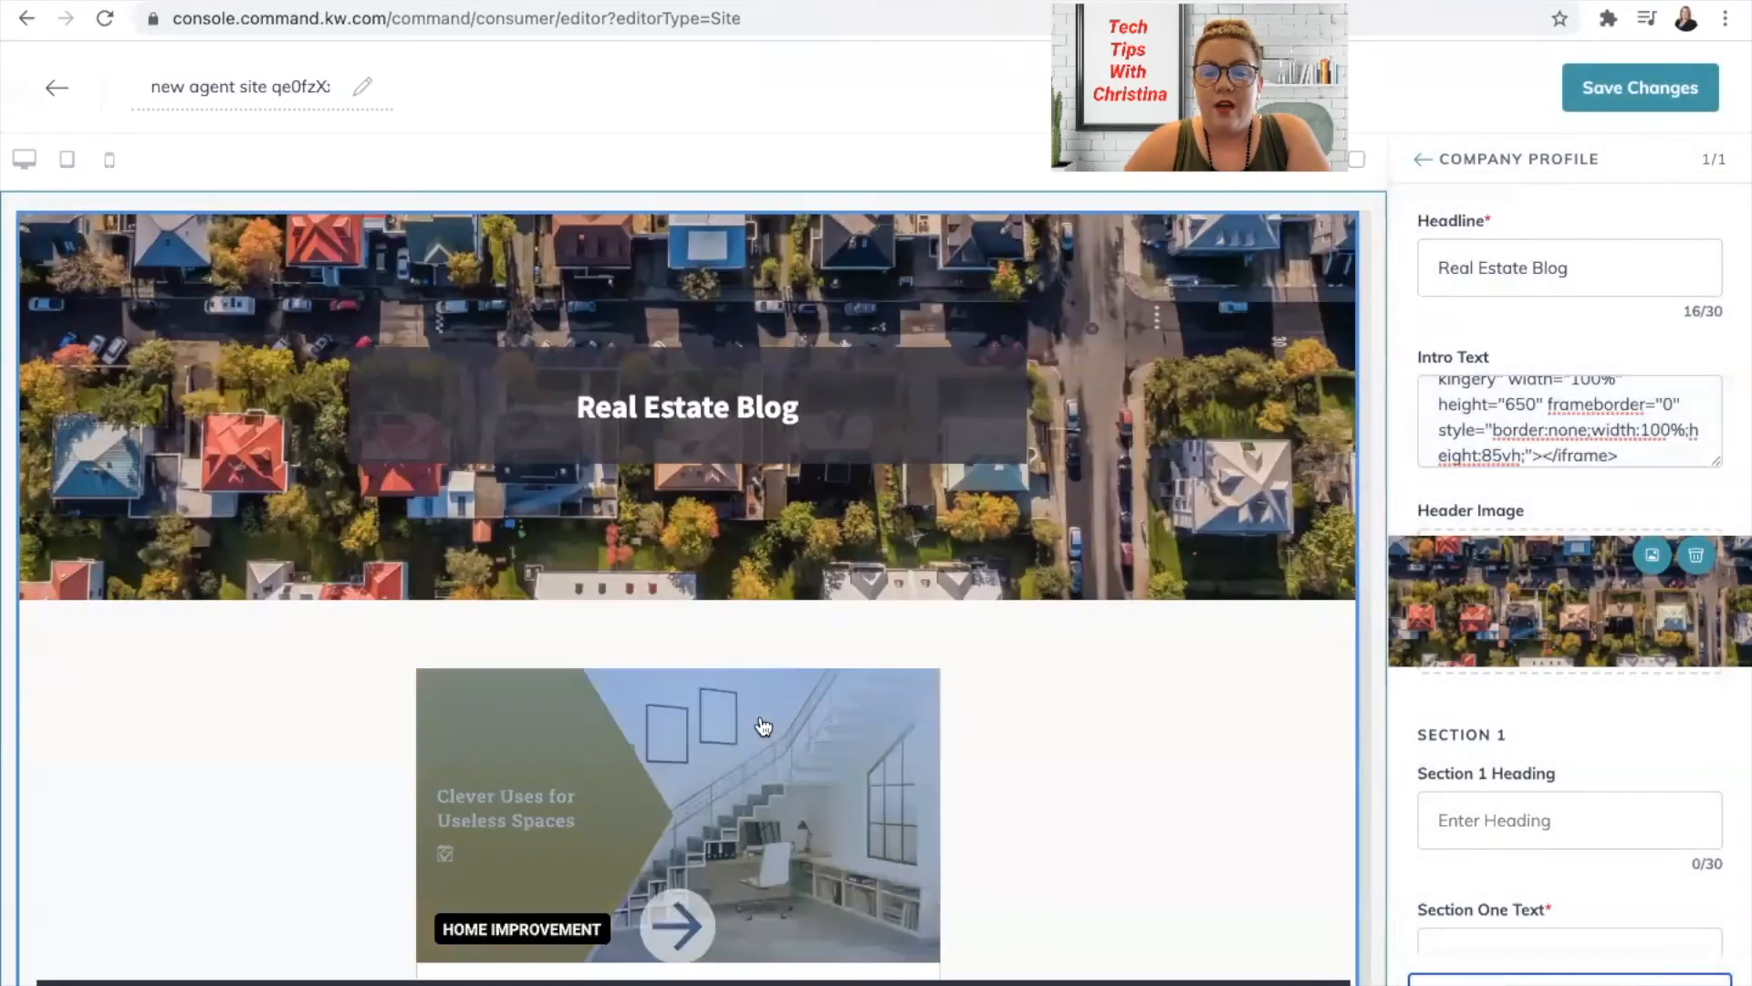
Examine how the embedded blog posts display and scroll beneath the Real Estate Blog header in the page preview
scroll(974, 609, "down", 7)
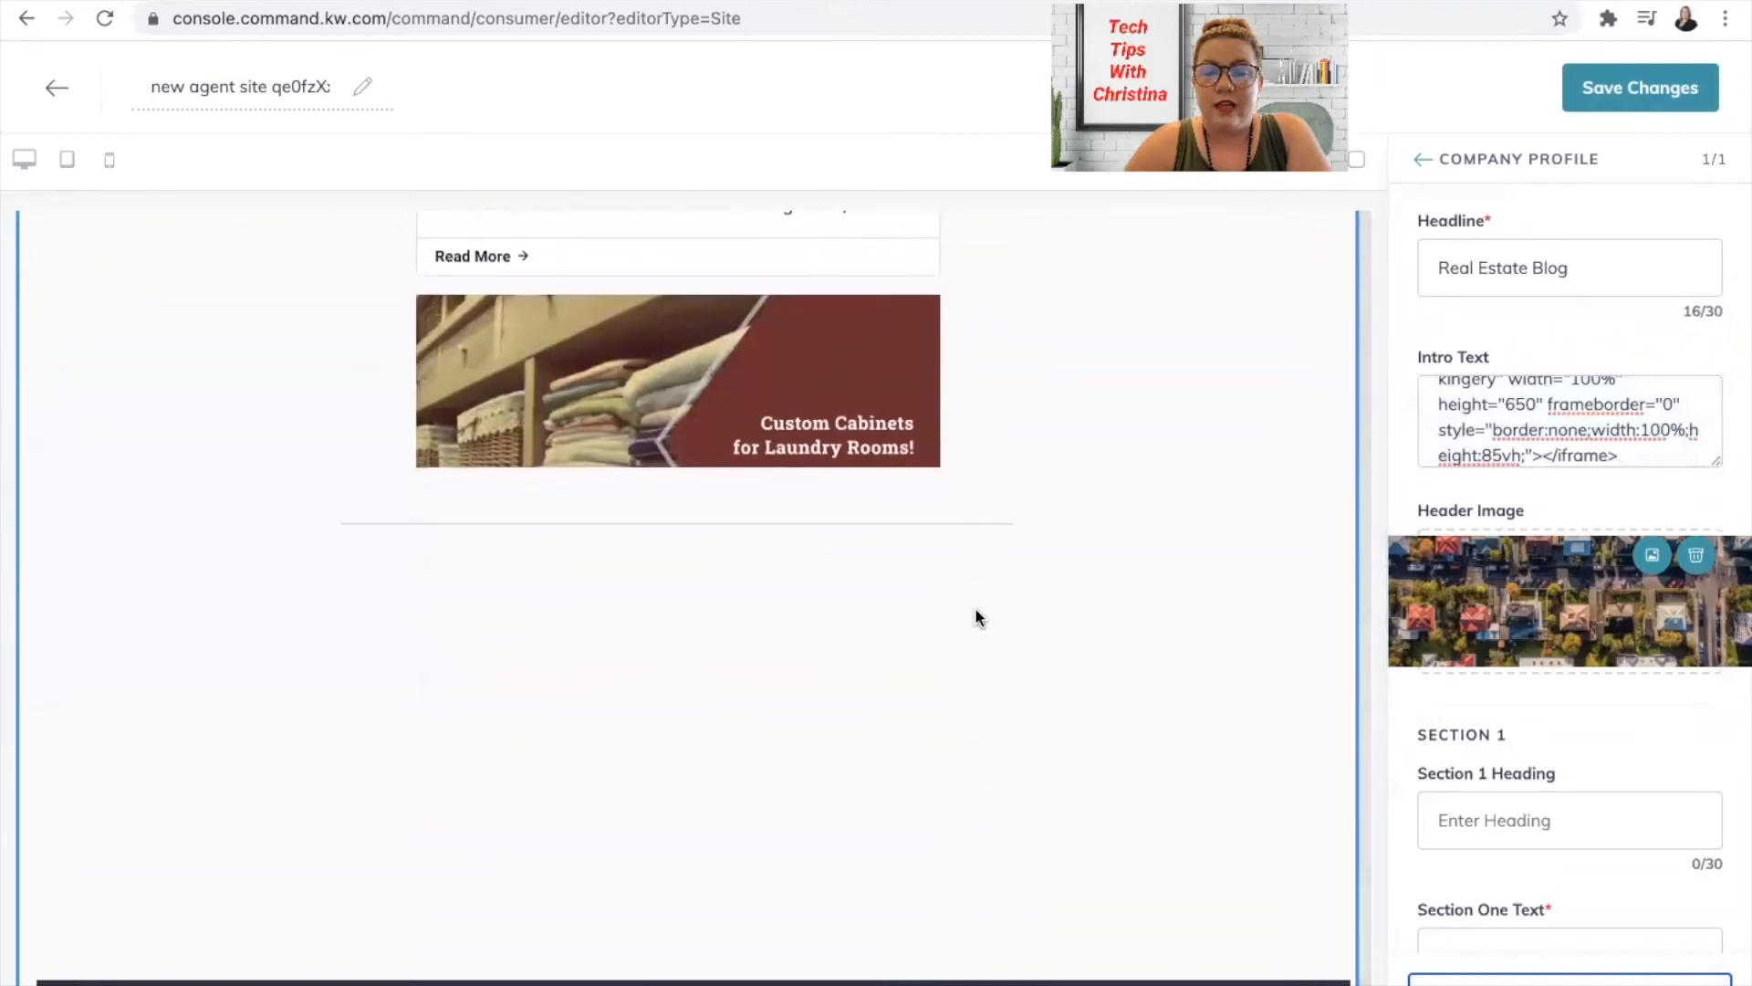
scroll(975, 606, "up", 7)
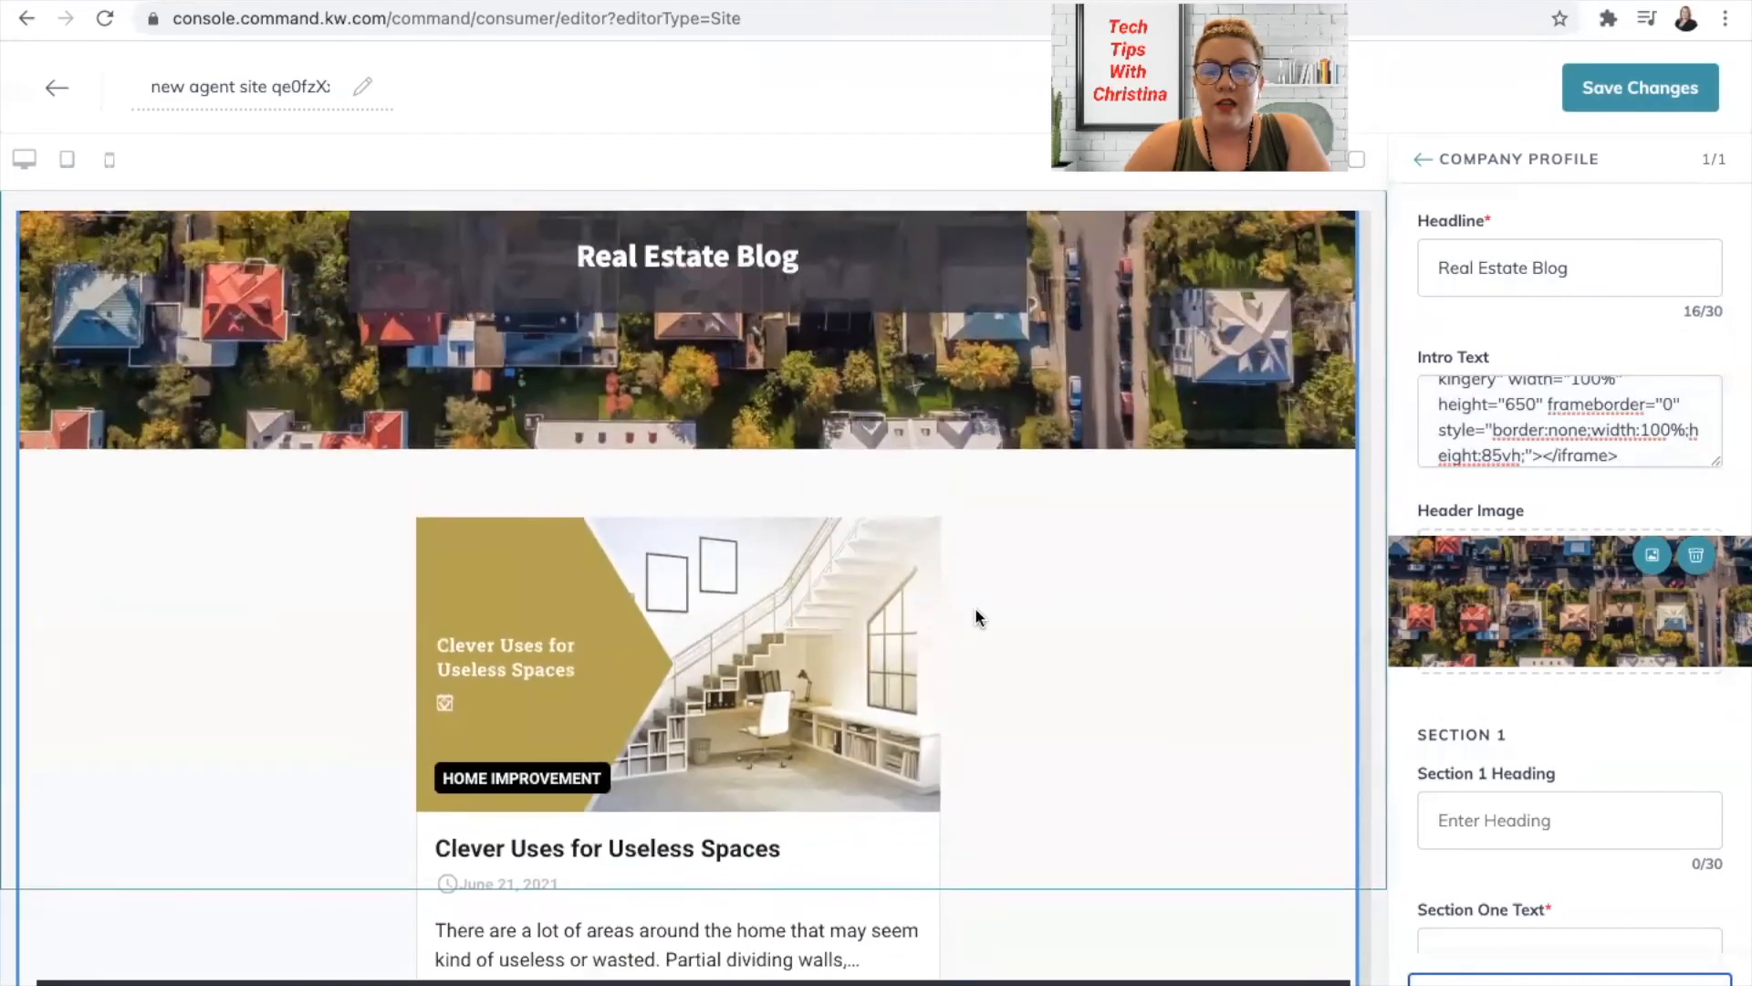
scroll(744, 682, "down", 3)
scroll(744, 682, "down", 5)
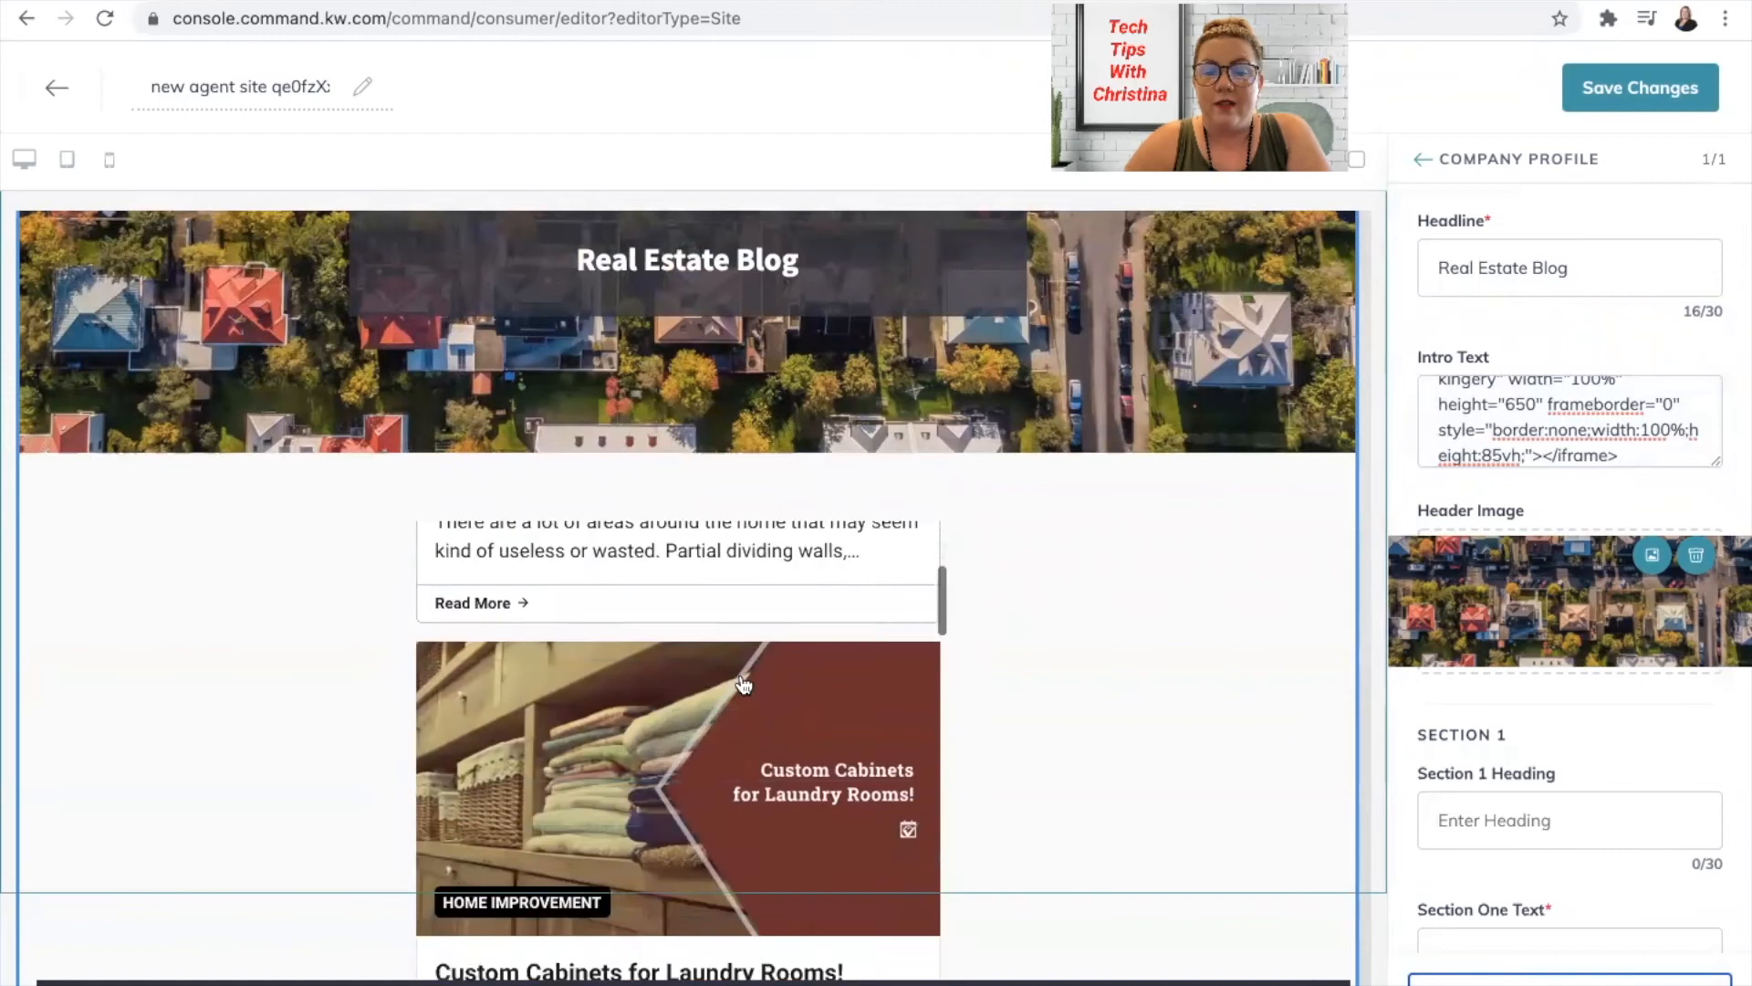
scroll(744, 683, "down", 5)
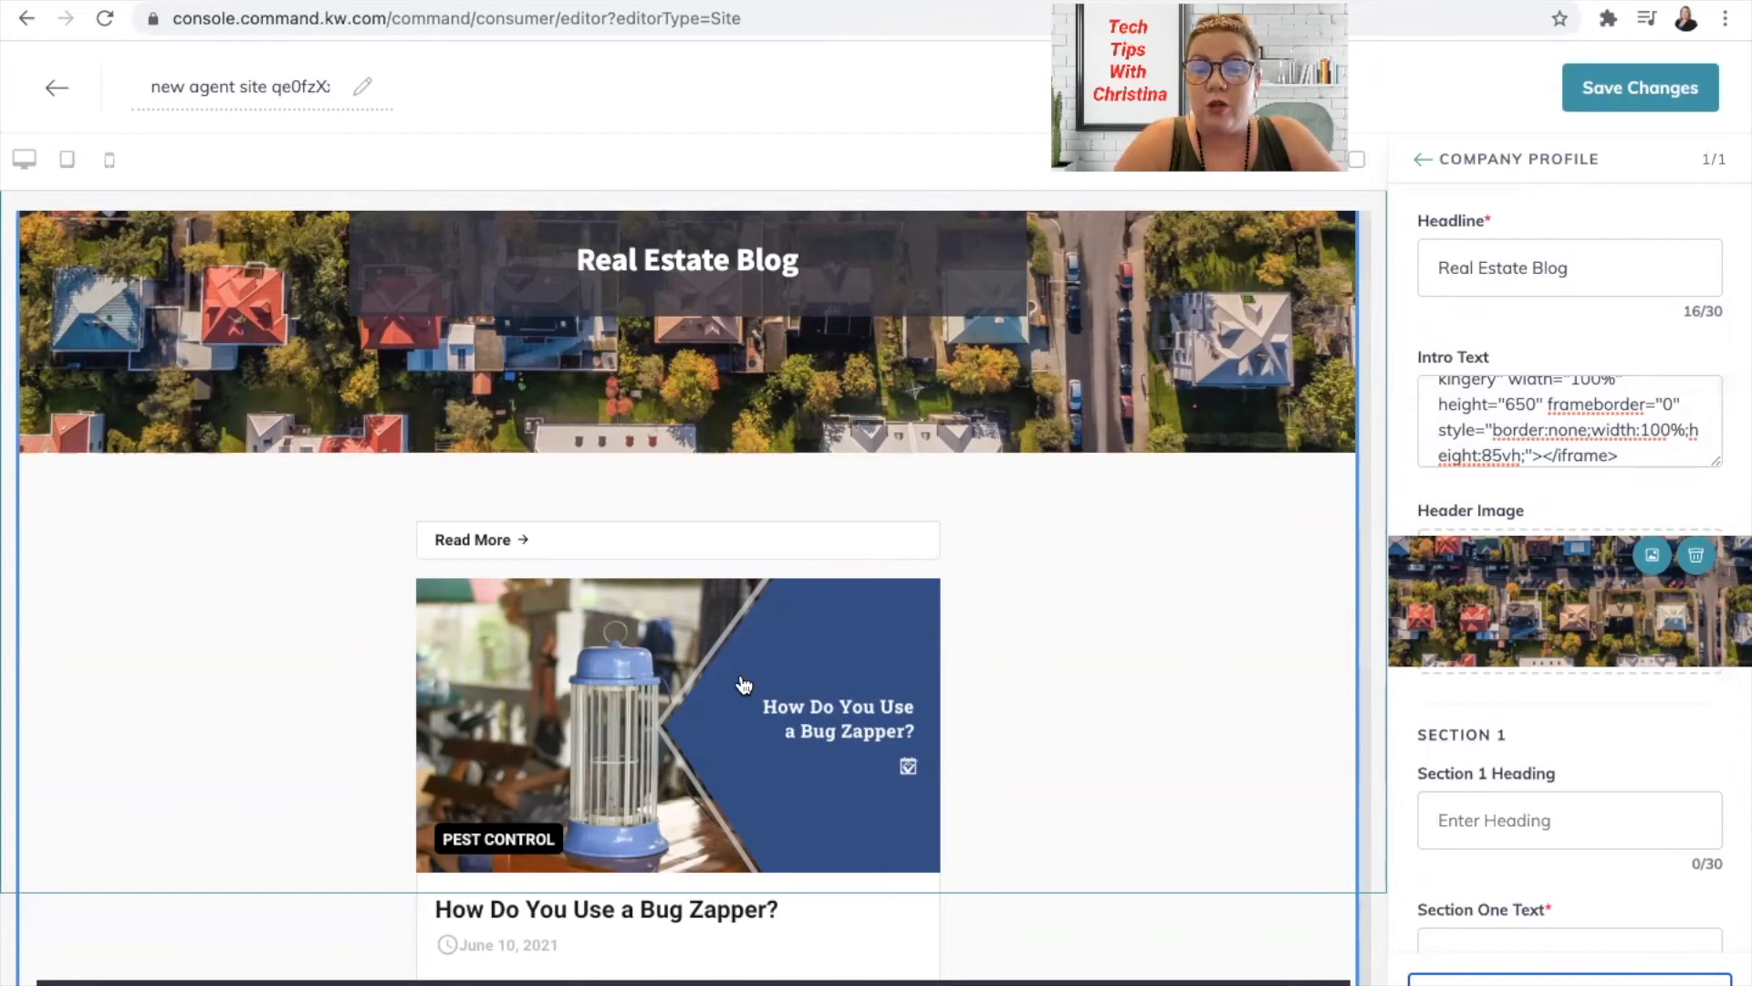
scroll(744, 684, "up", 5)
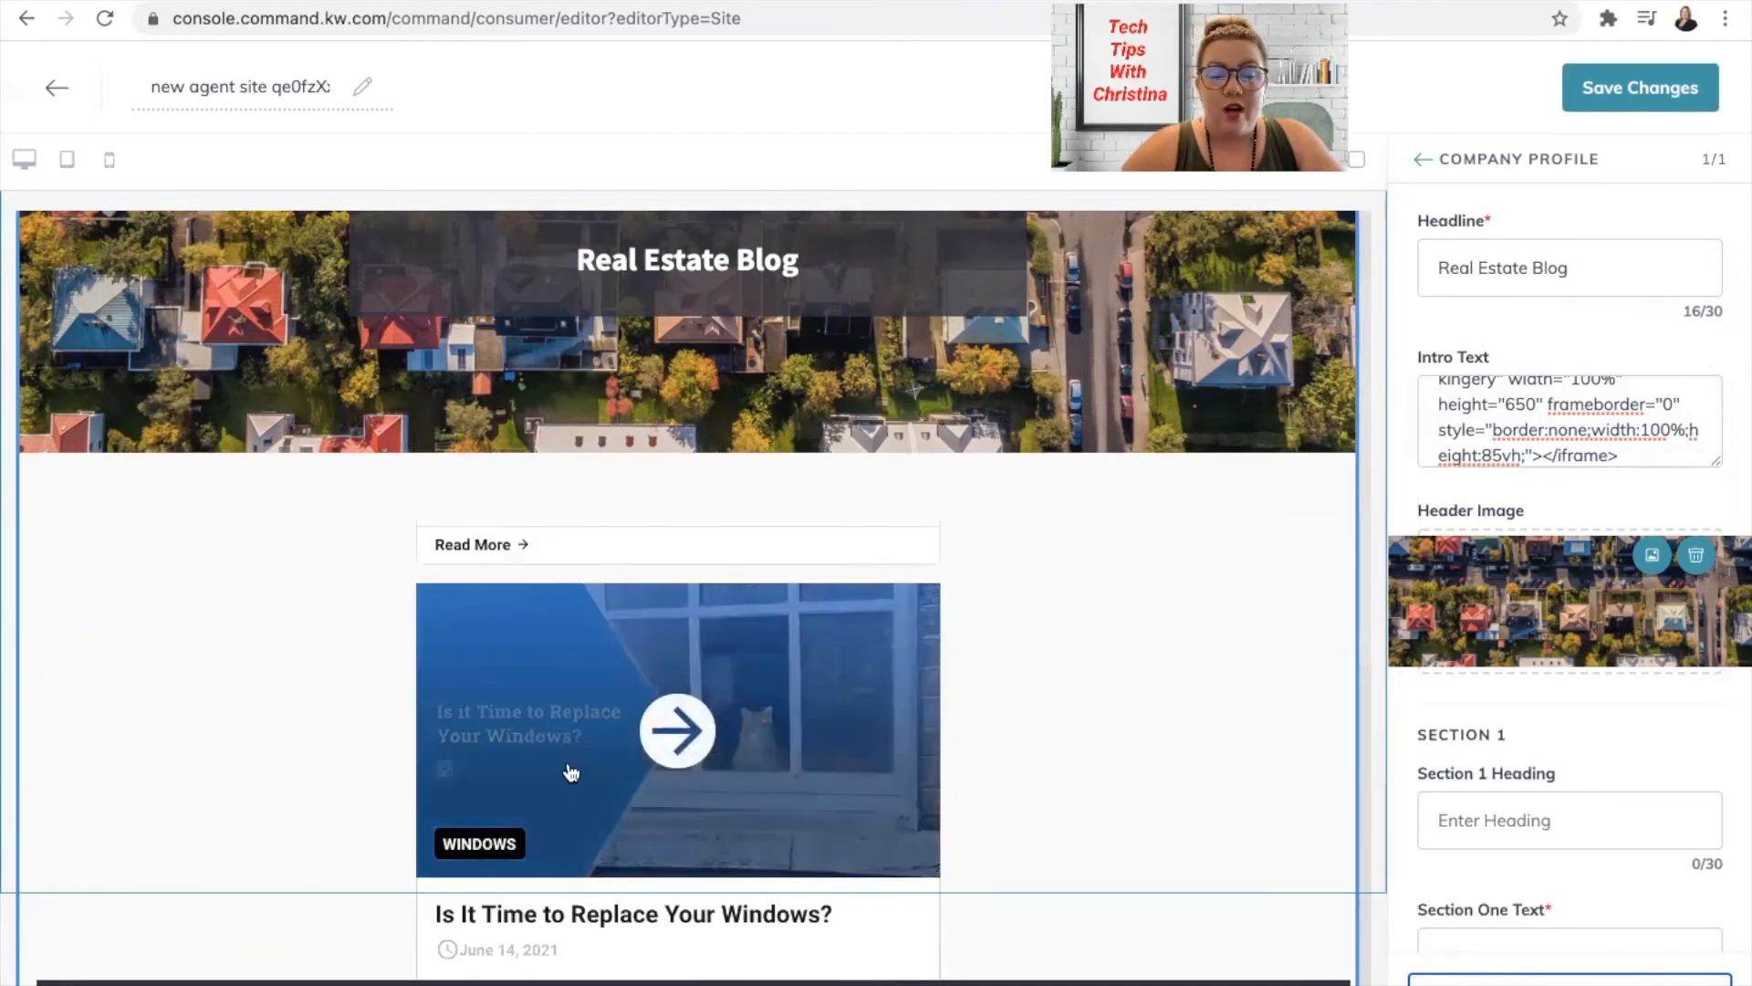
scroll(691, 865, "up", 1)
scroll(691, 865, "down", 2)
scroll(691, 865, "up", 6)
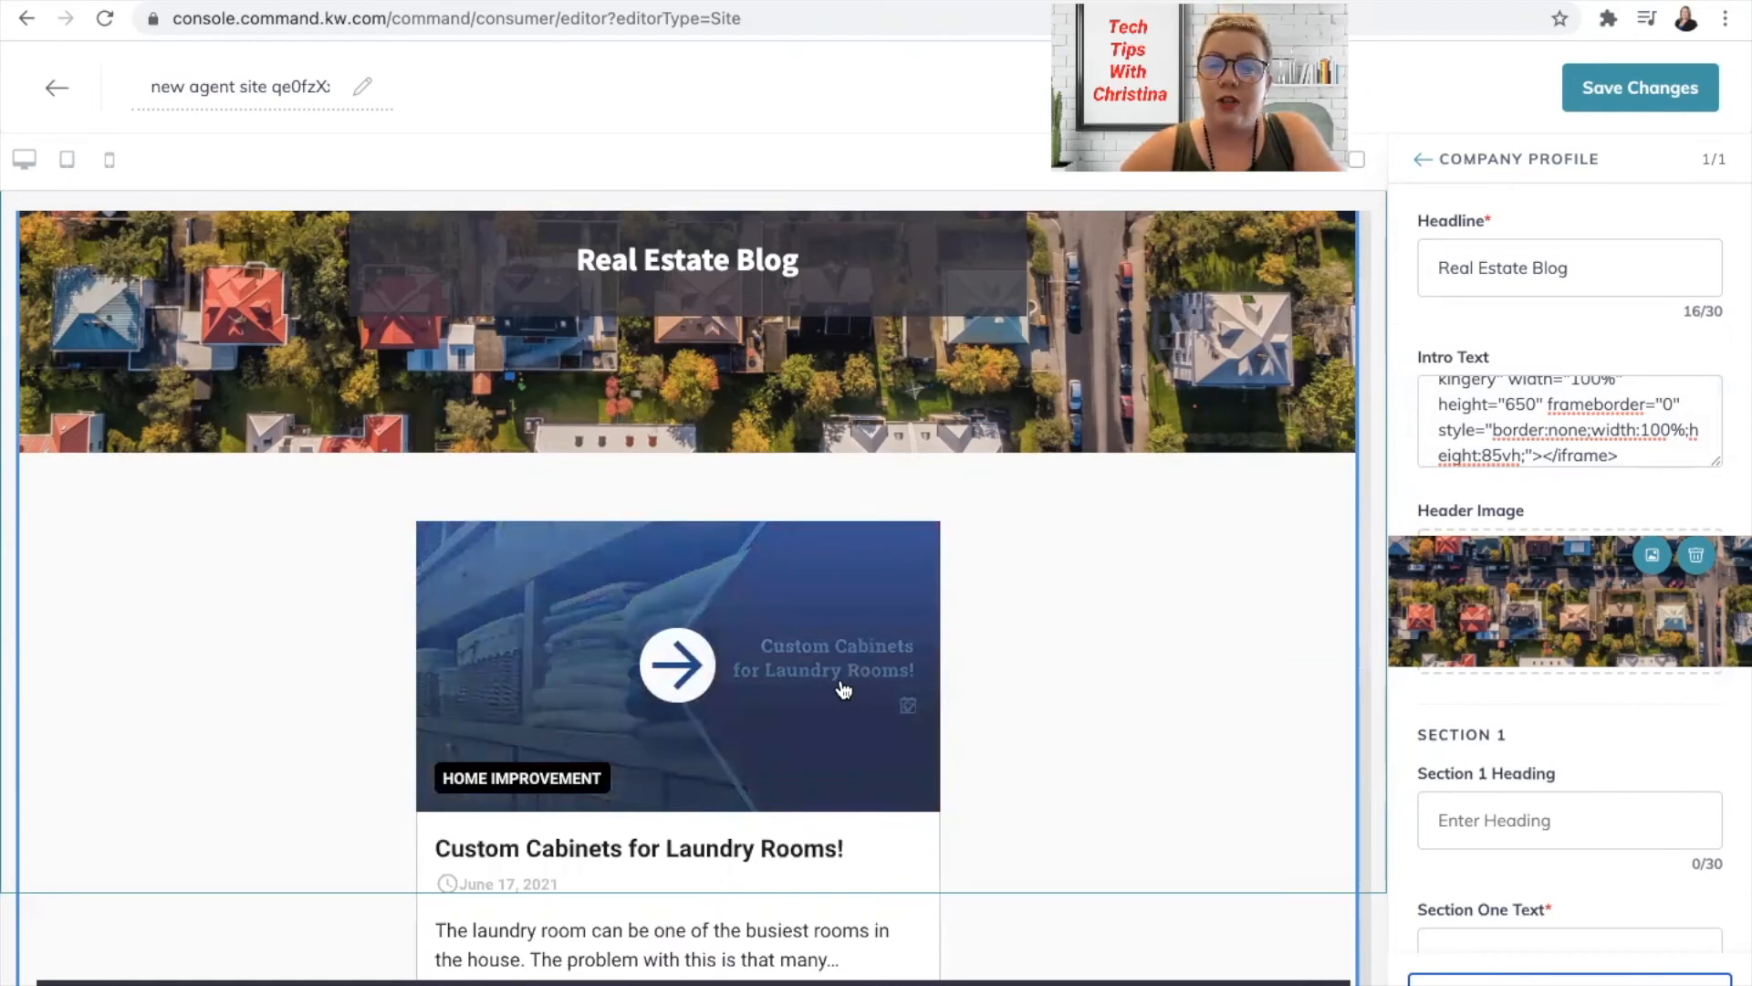
scroll(851, 612, "up", 4)
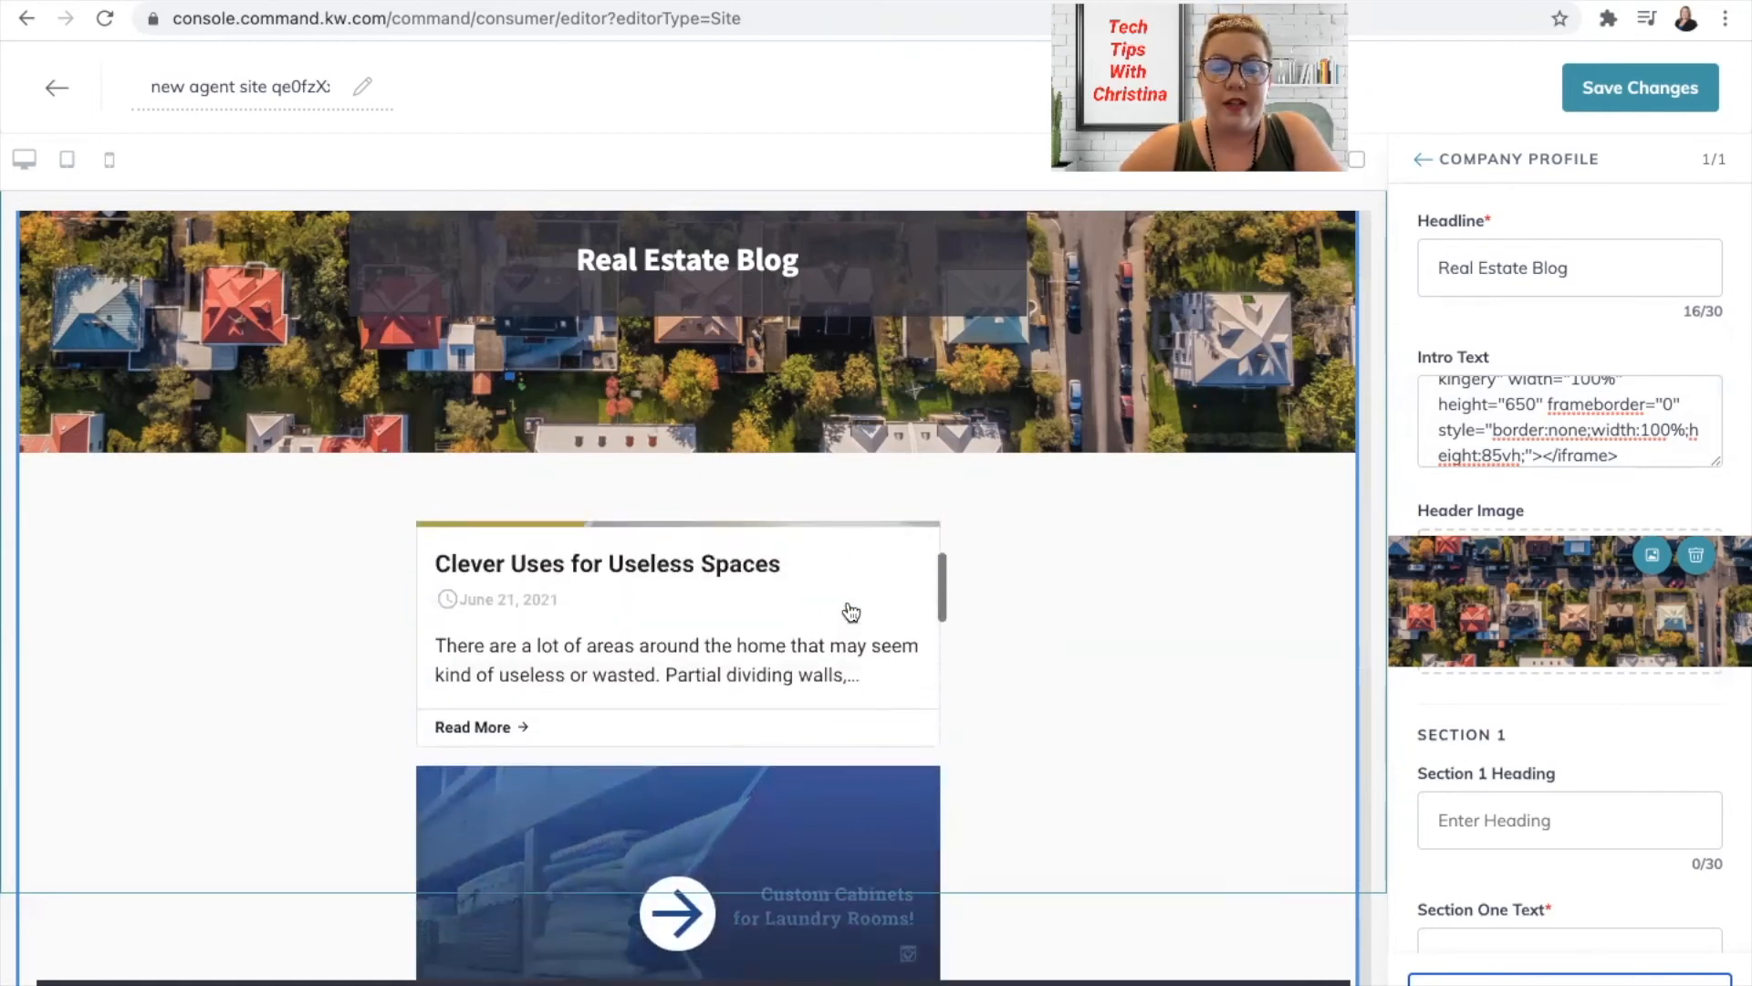
scroll(851, 611, "up", 2)
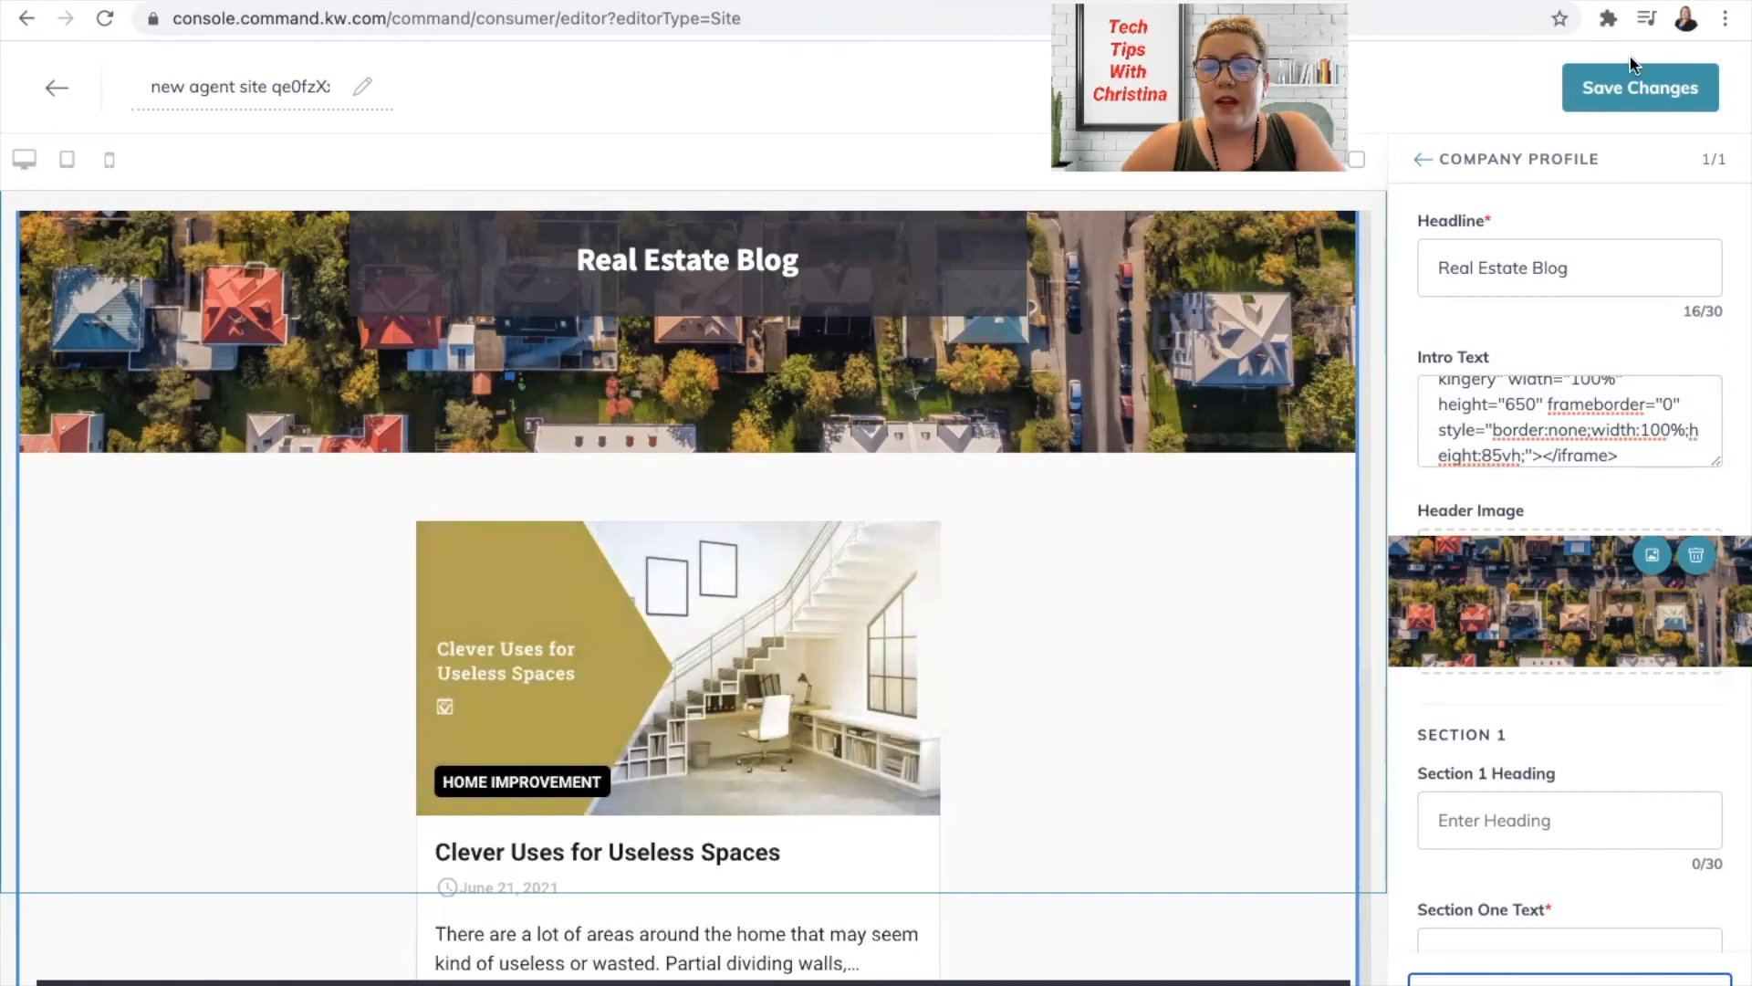
Rename the agent site page as "Real Estate Blog" and save the changes
left_click(232, 87)
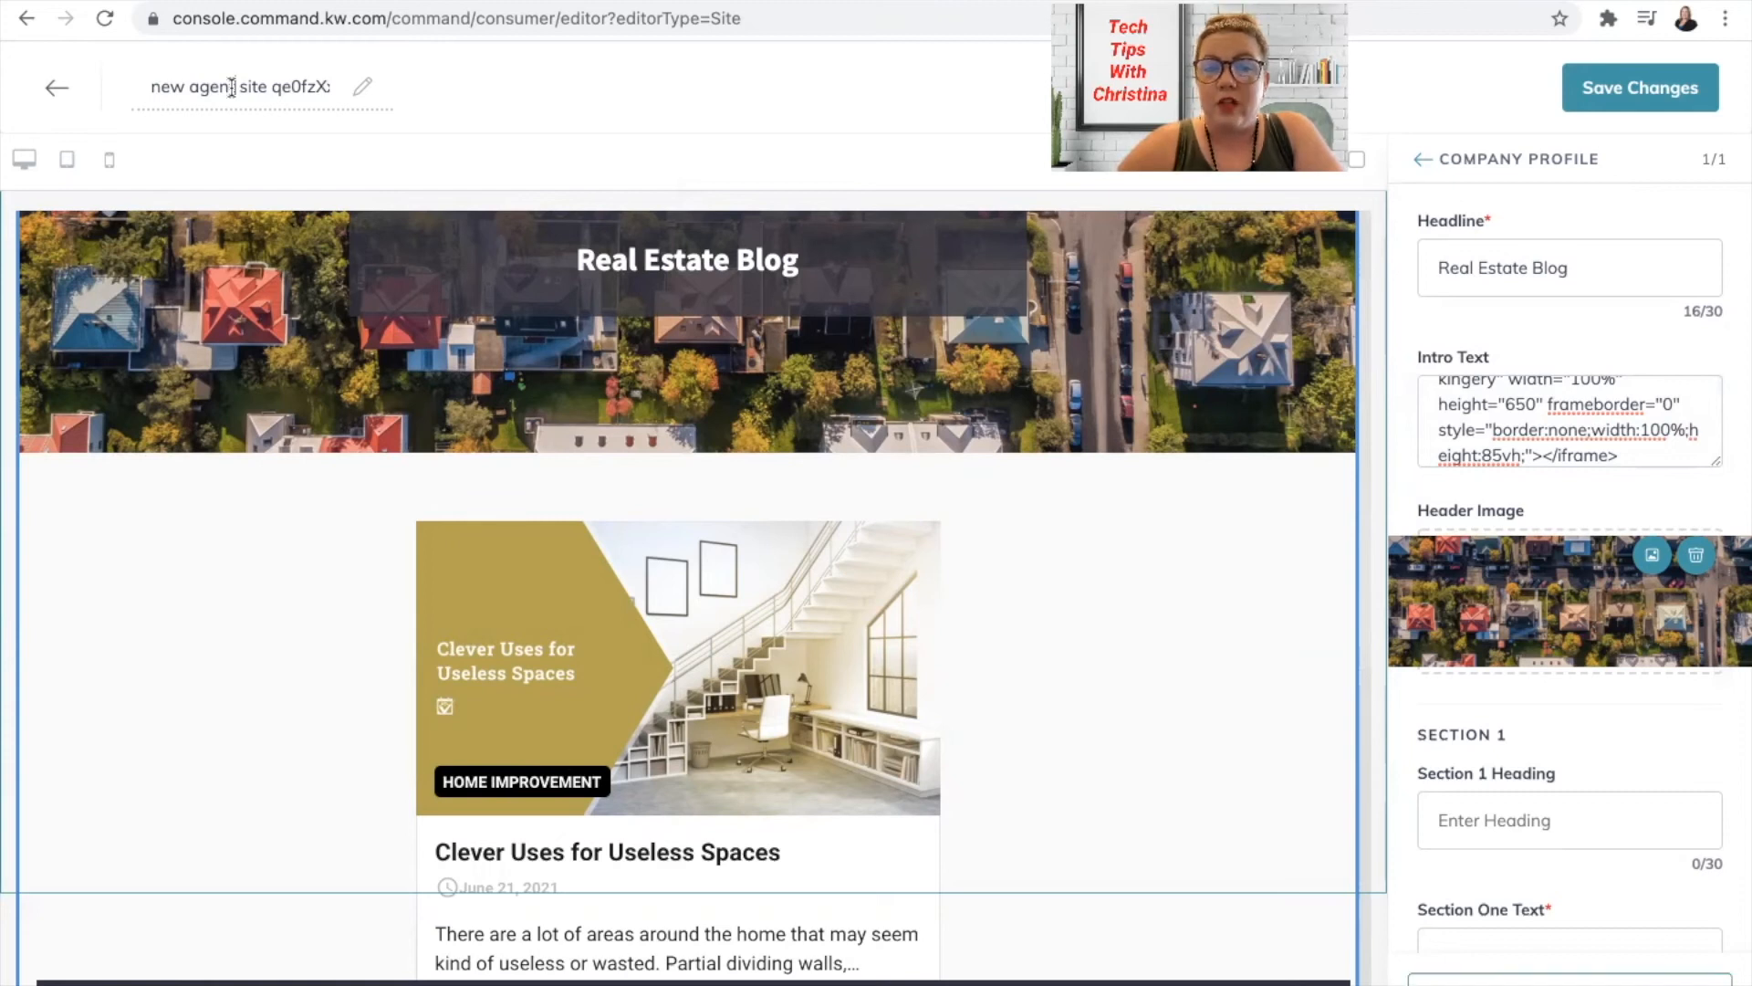
key("ctrl+a")
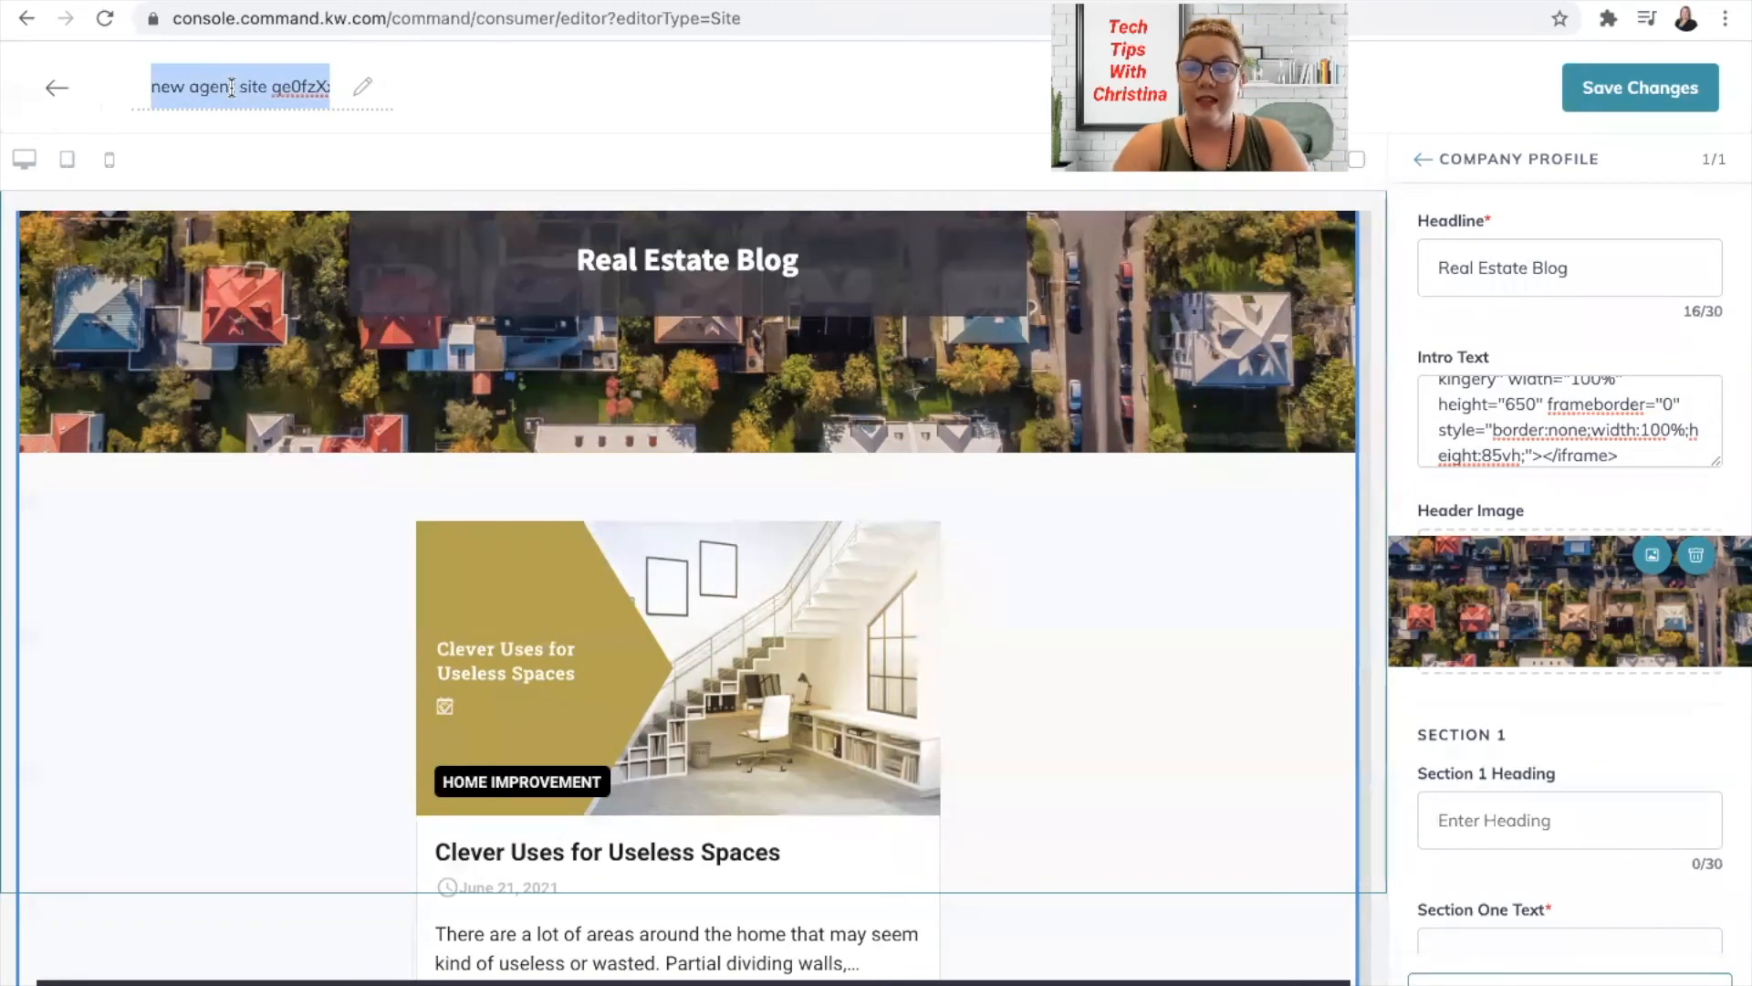
type("Real")
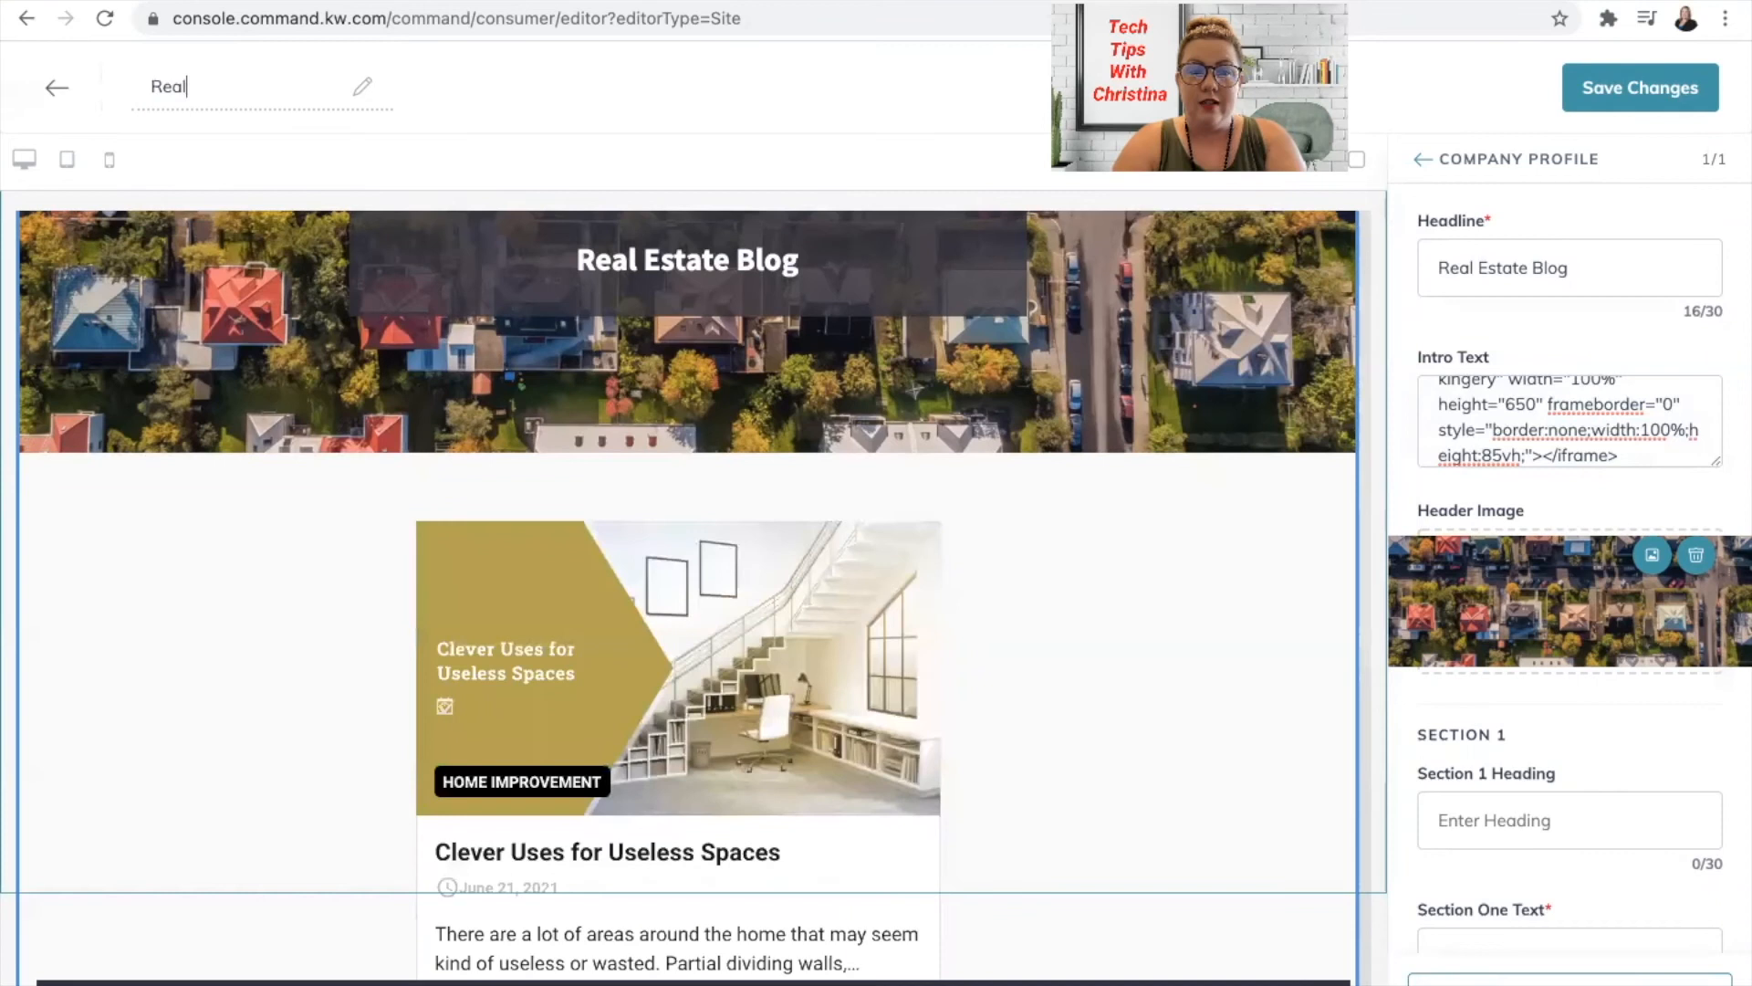
type(" Estate Blog")
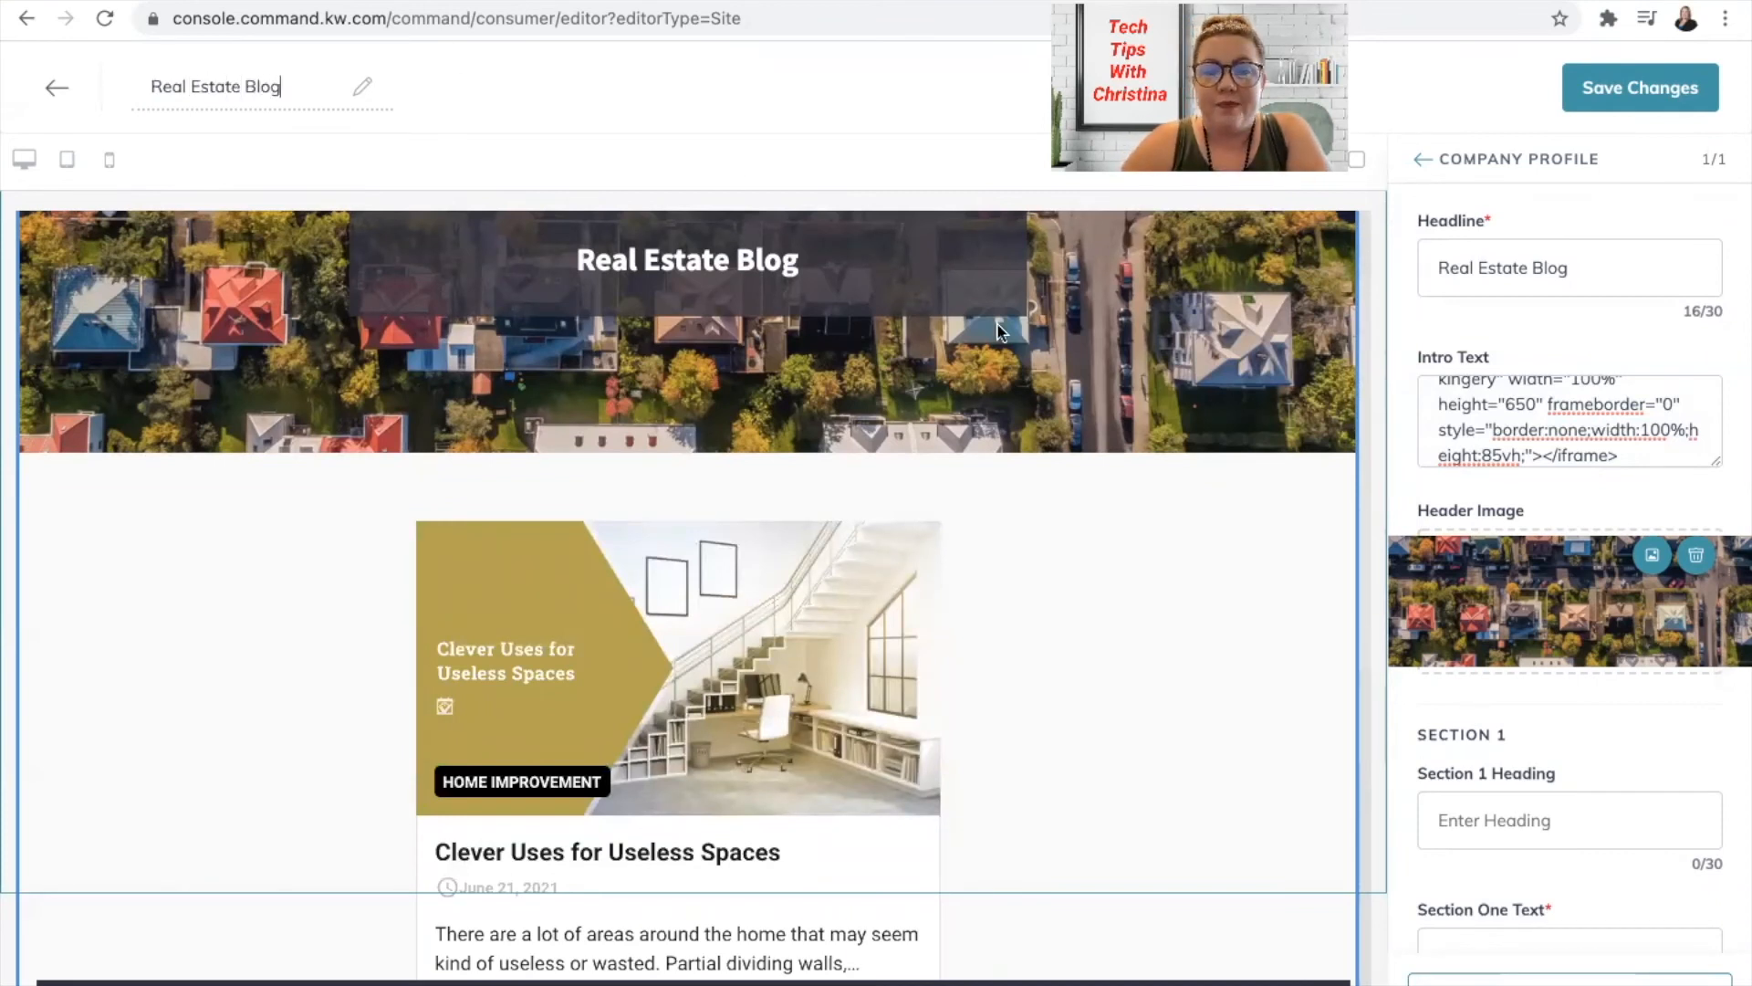
left_click(1654, 95)
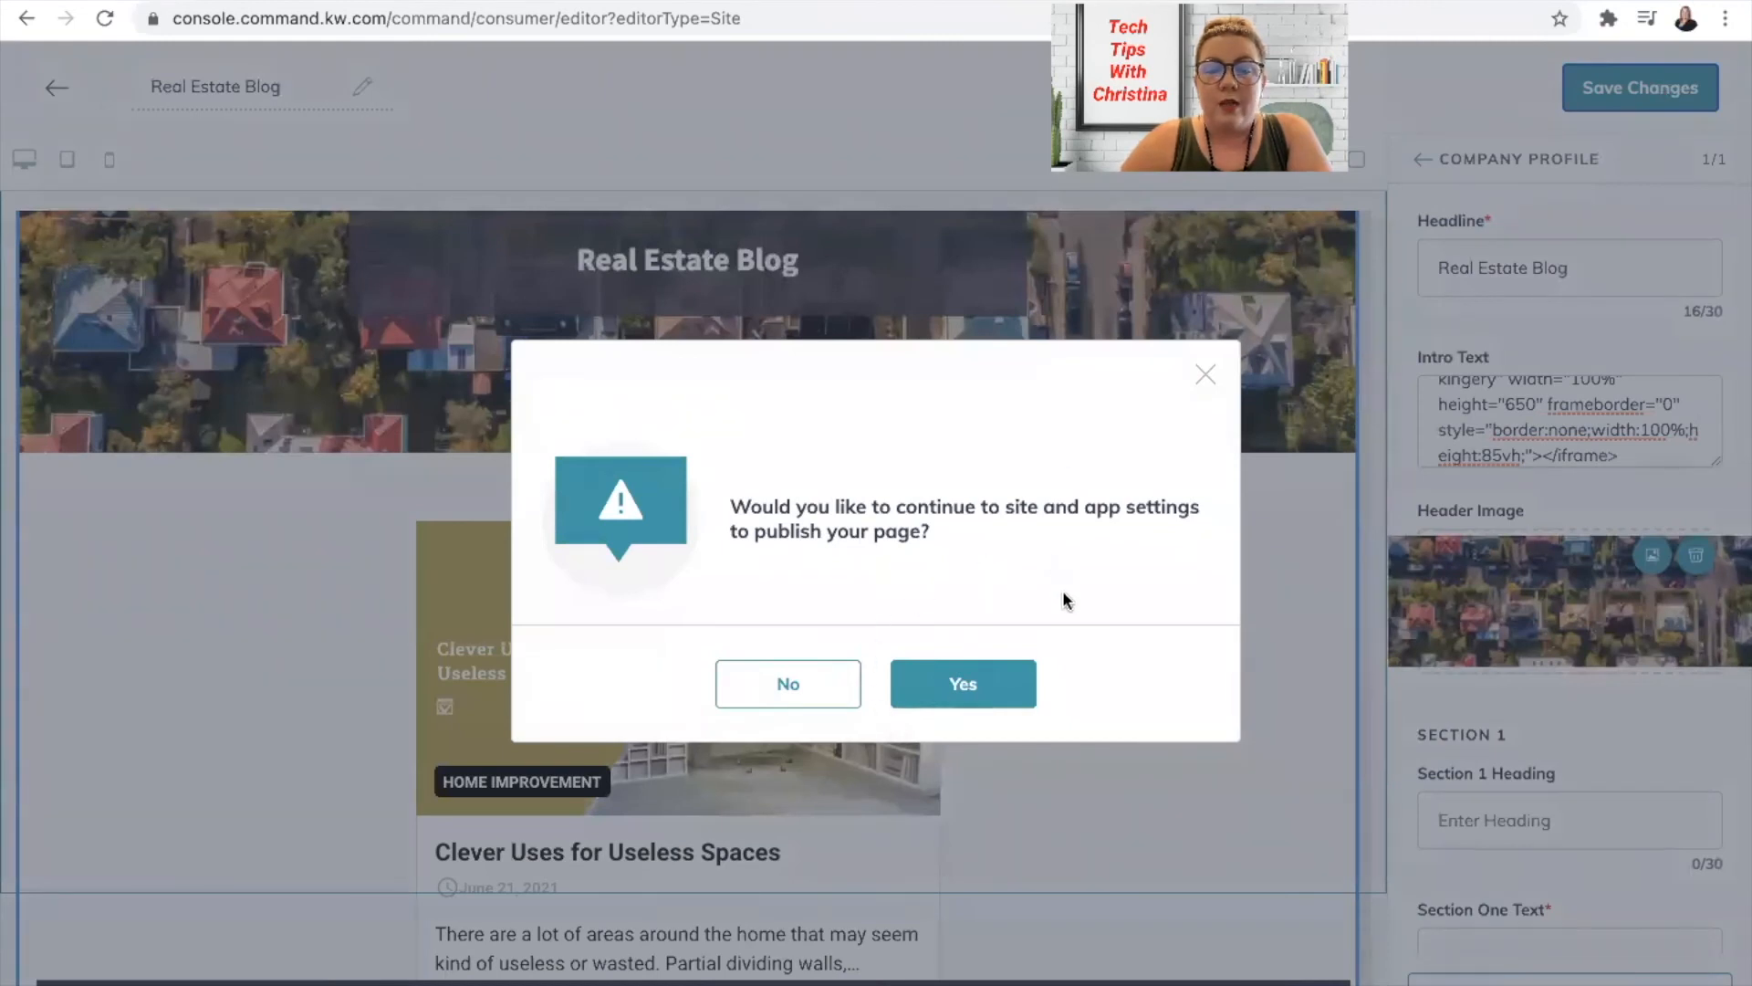
Continue to the Agent Site Pages settings and add a navigation page linked to the saved Real Estate Blog page
left_click(988, 685)
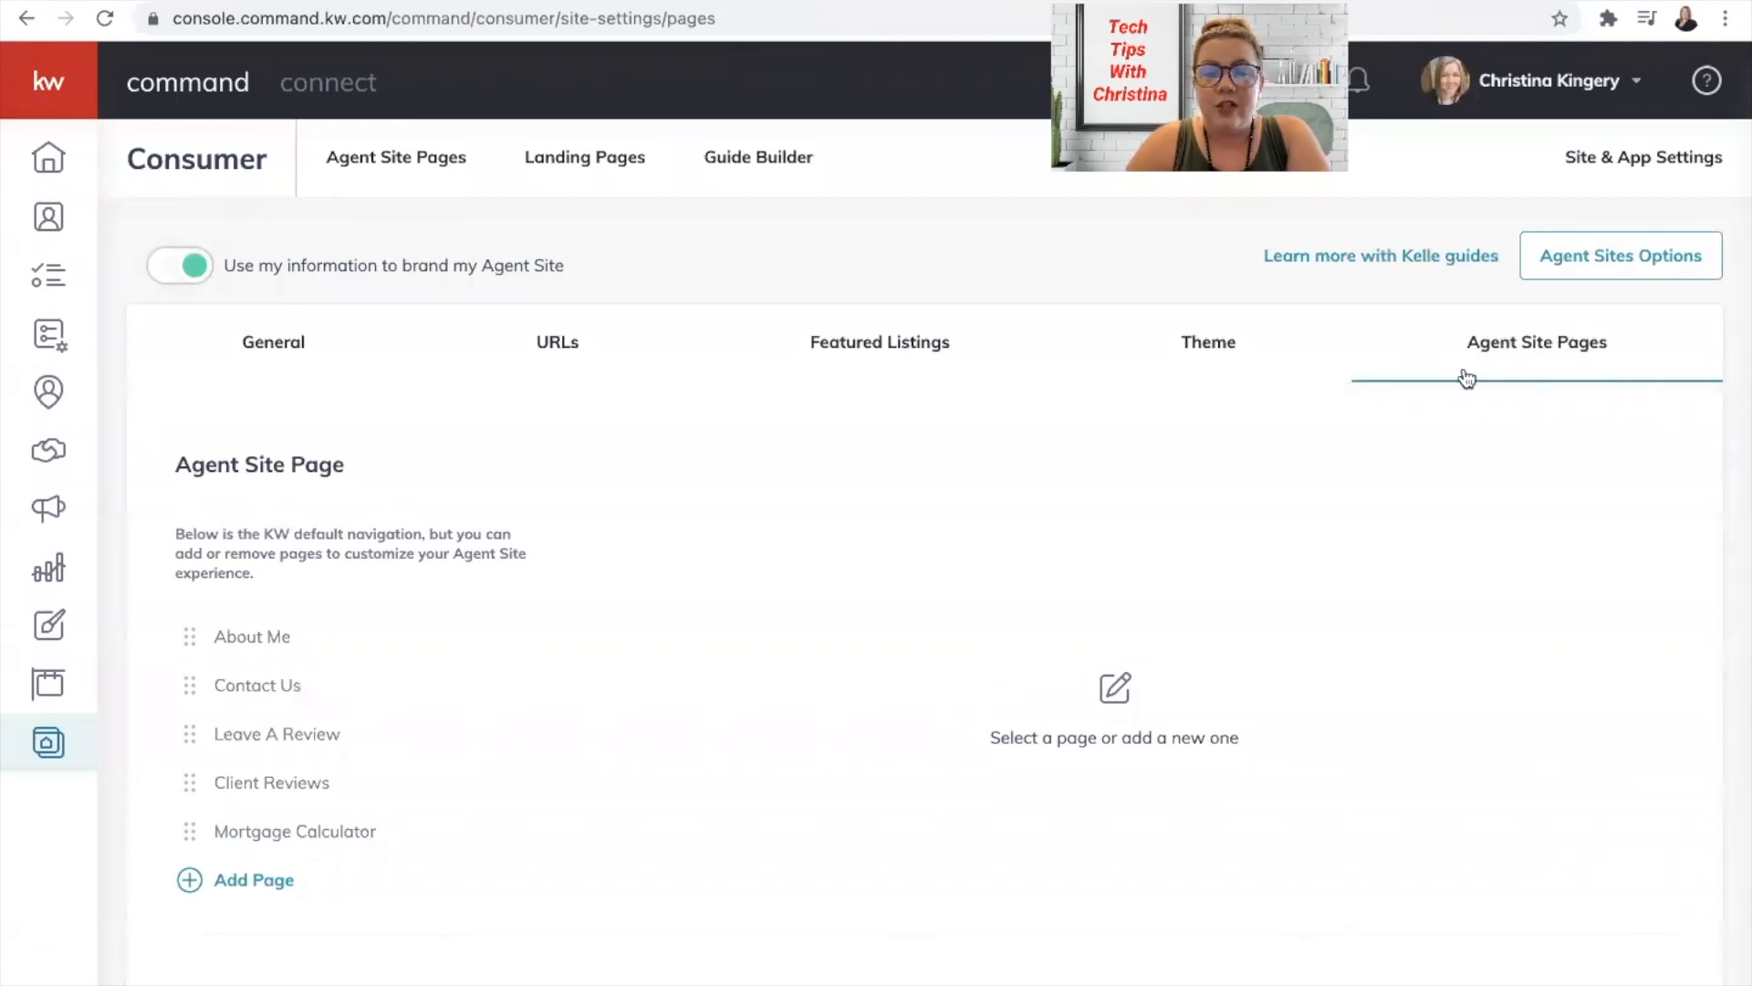
left_click(260, 881)
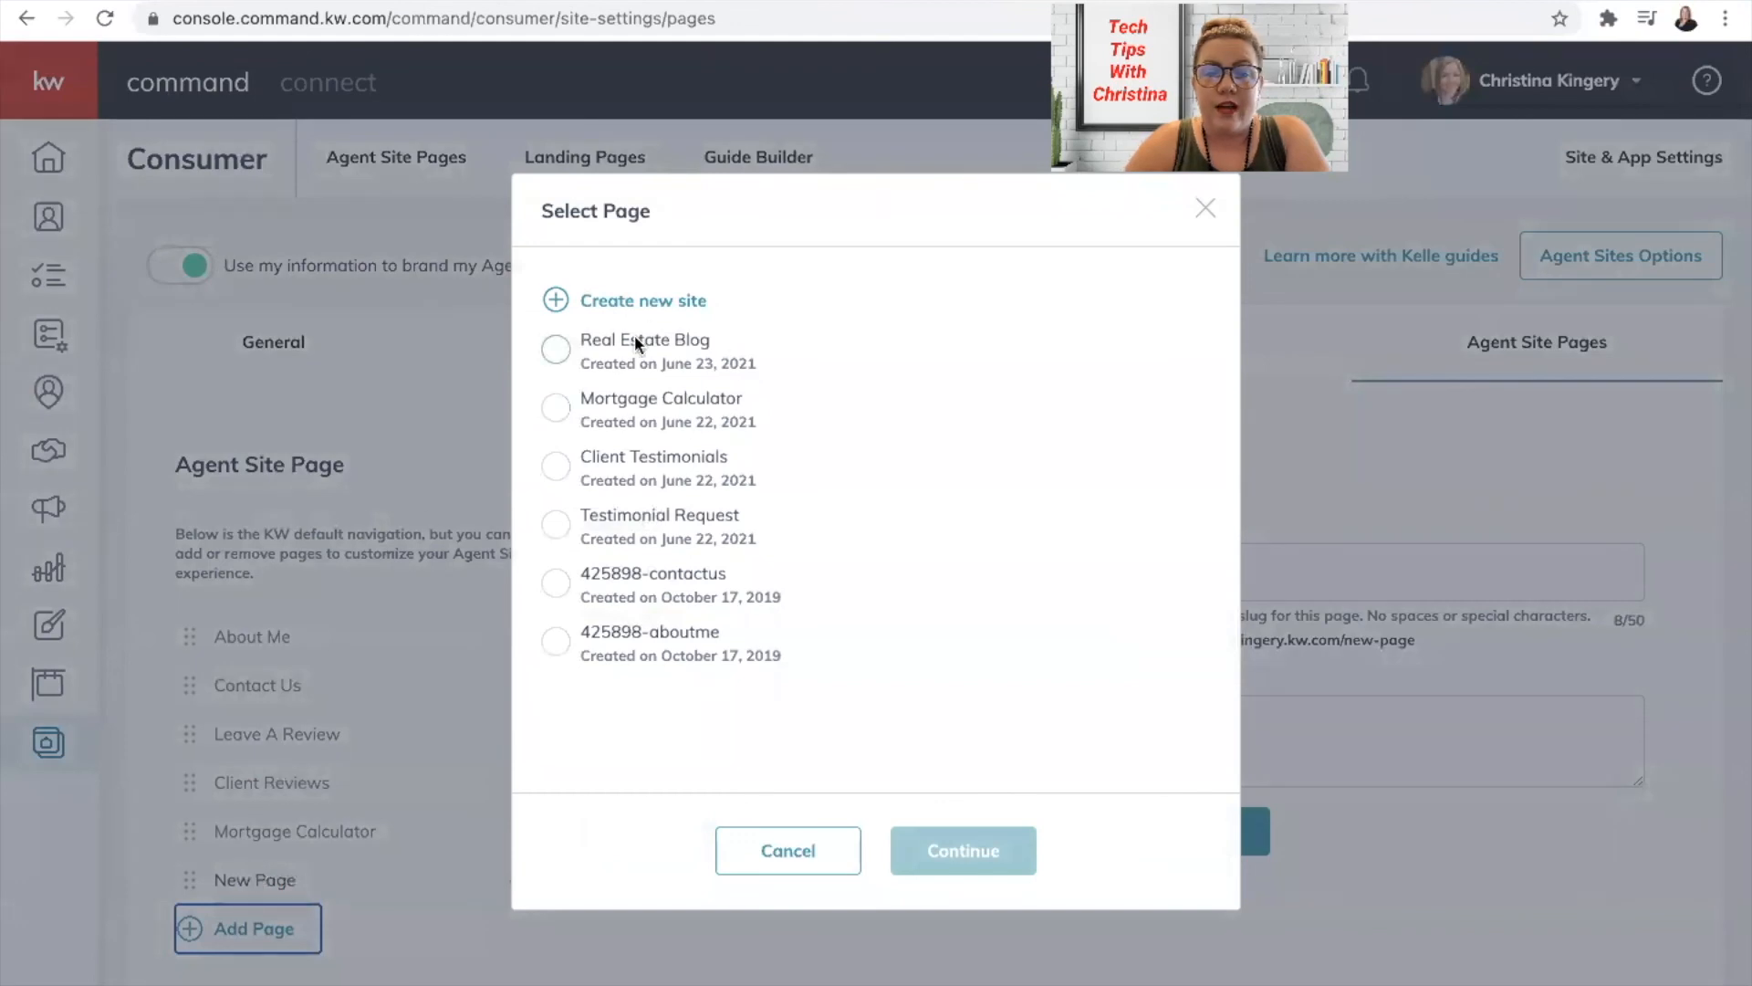
left_click(558, 351)
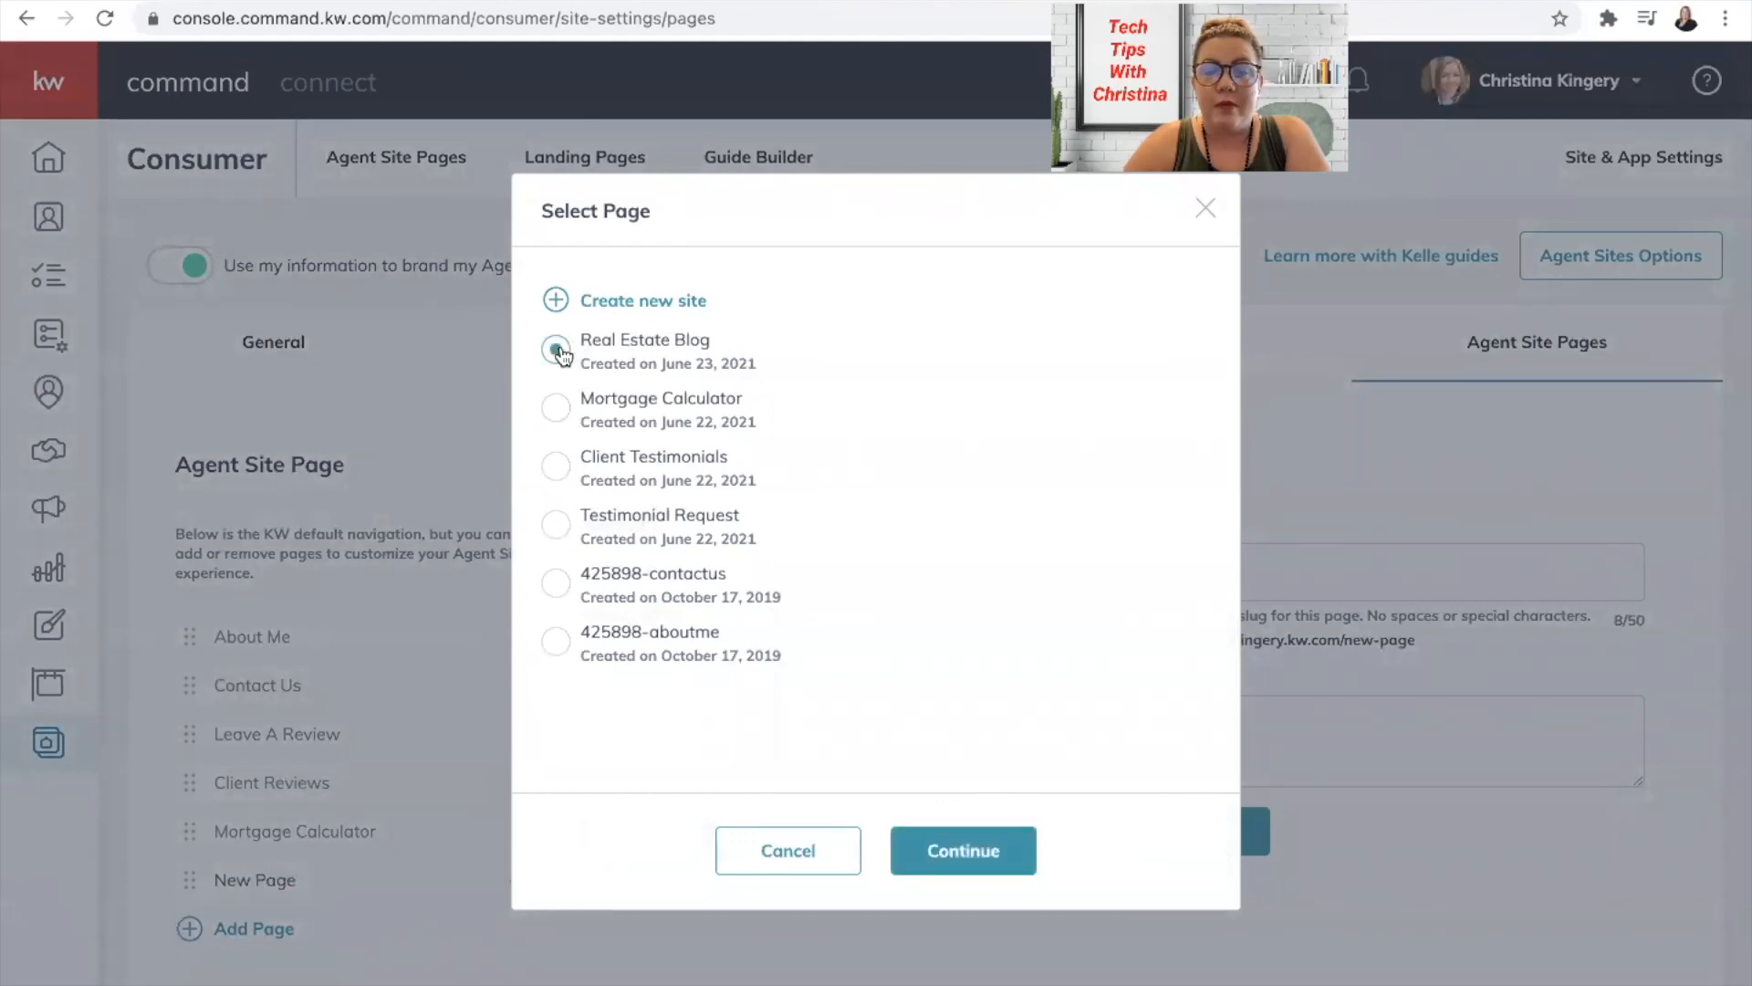
left_click(971, 862)
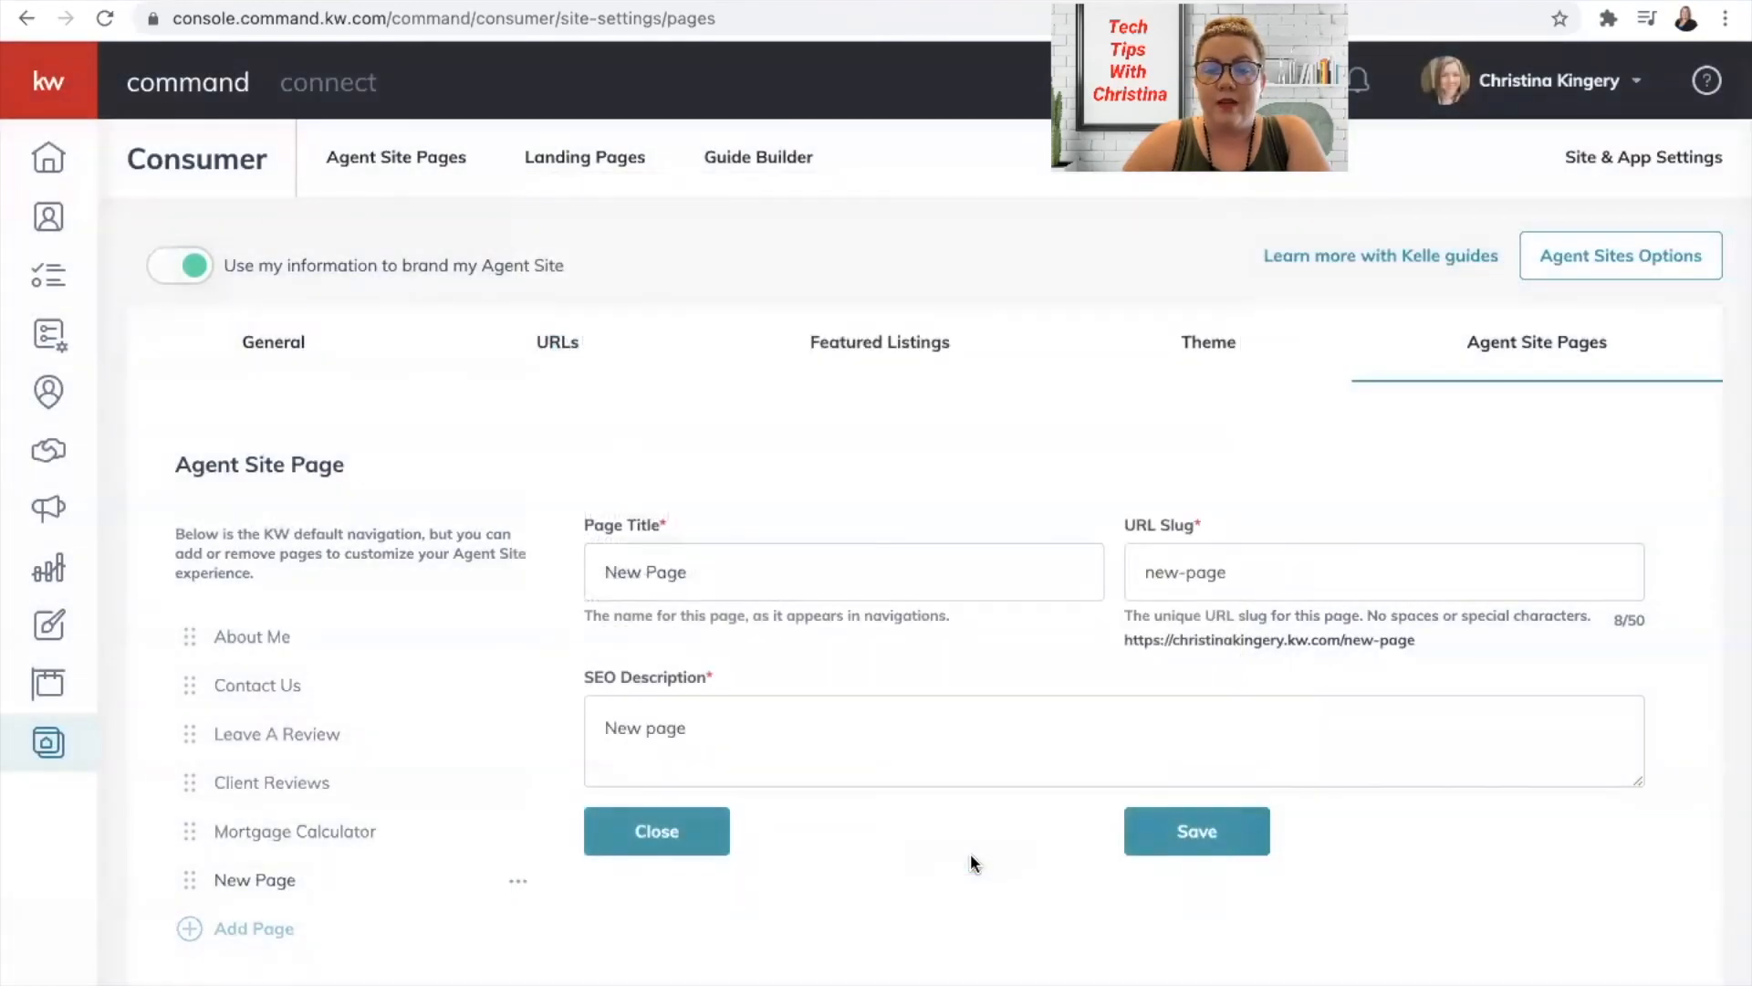
Clear the new page's default title, URL slug and SEO description, and put the cursor in the empty Page Title field
triple_click(931, 563)
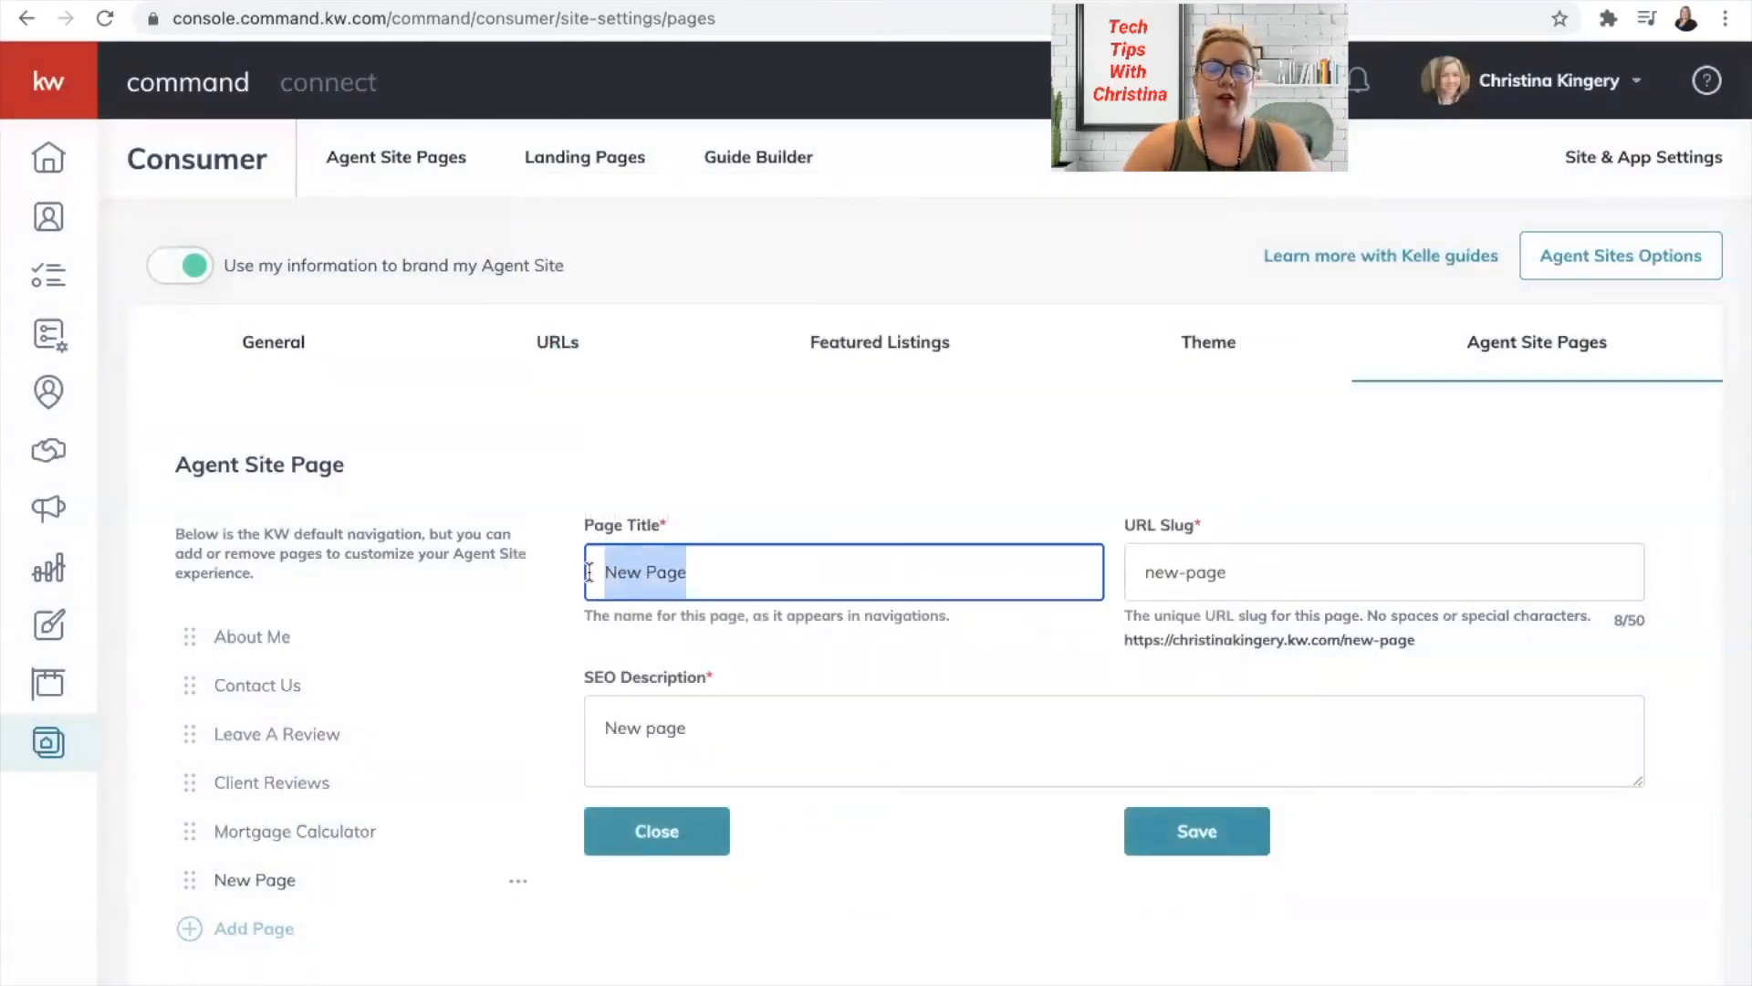
key("BackSpace")
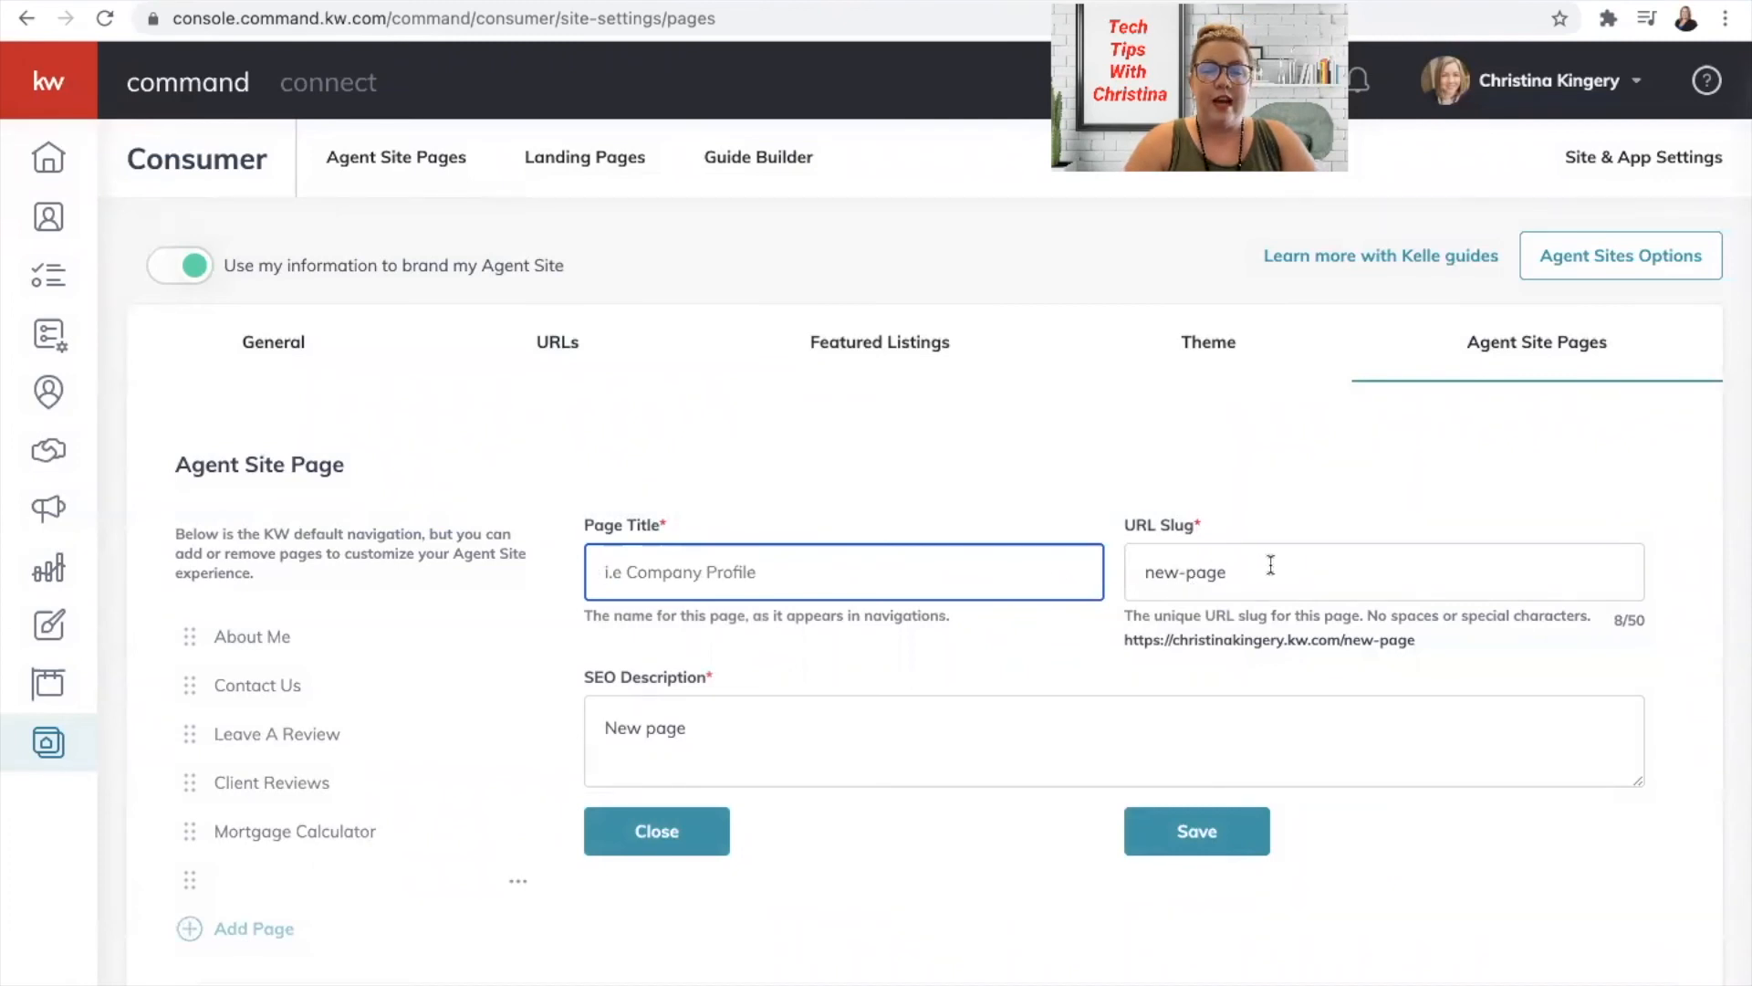
left_click_drag(1271, 567, 1021, 562)
key("BackSpace")
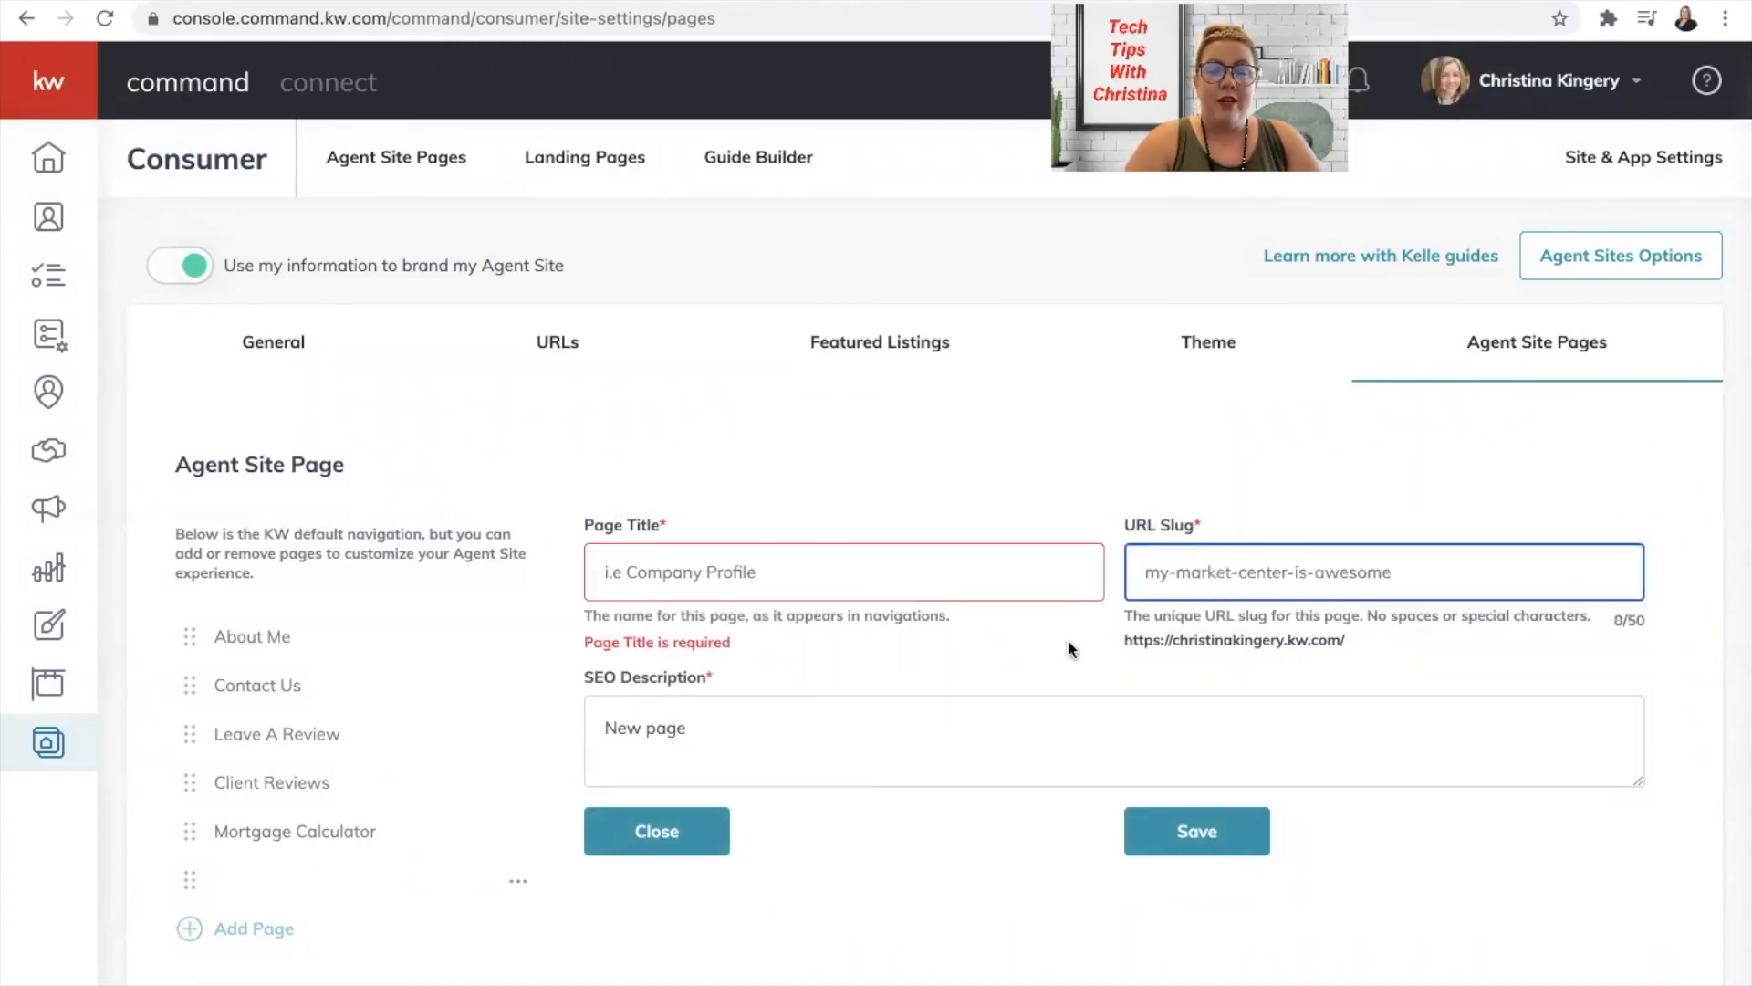
key("Tab")
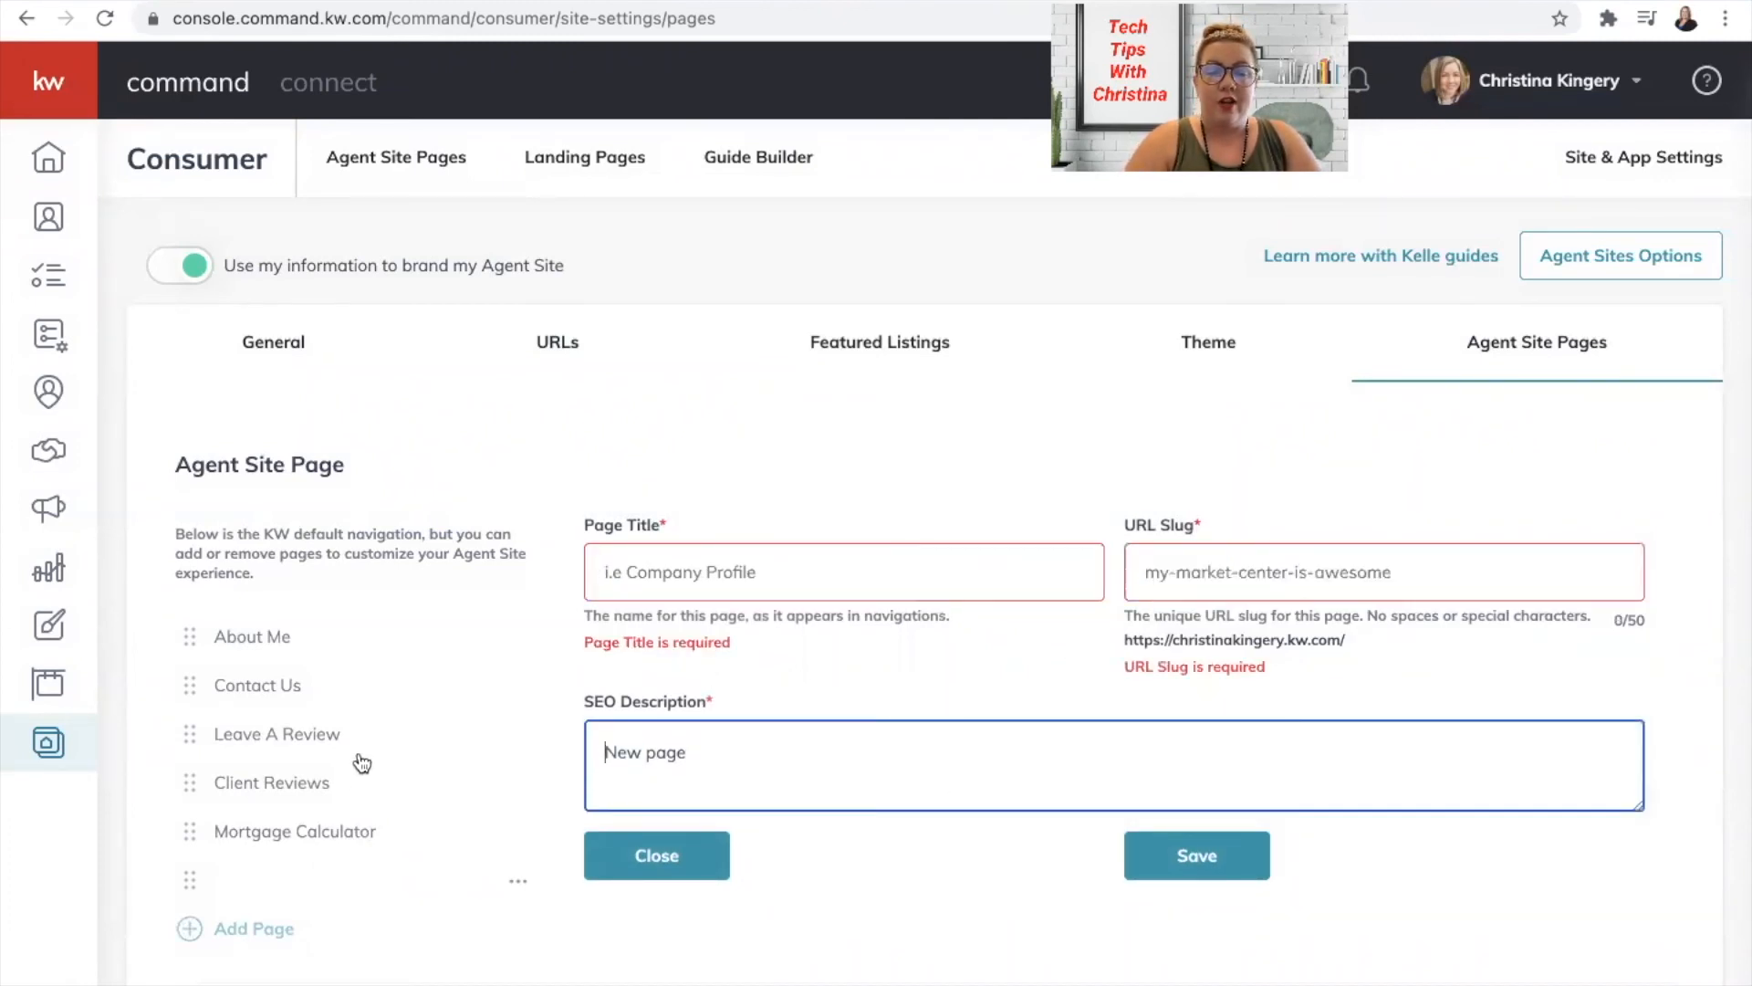
double_click(703, 746)
key("BackSpace")
key("BackSpace")
key("BackSpace")
key("BackSpace")
key("BackSpace")
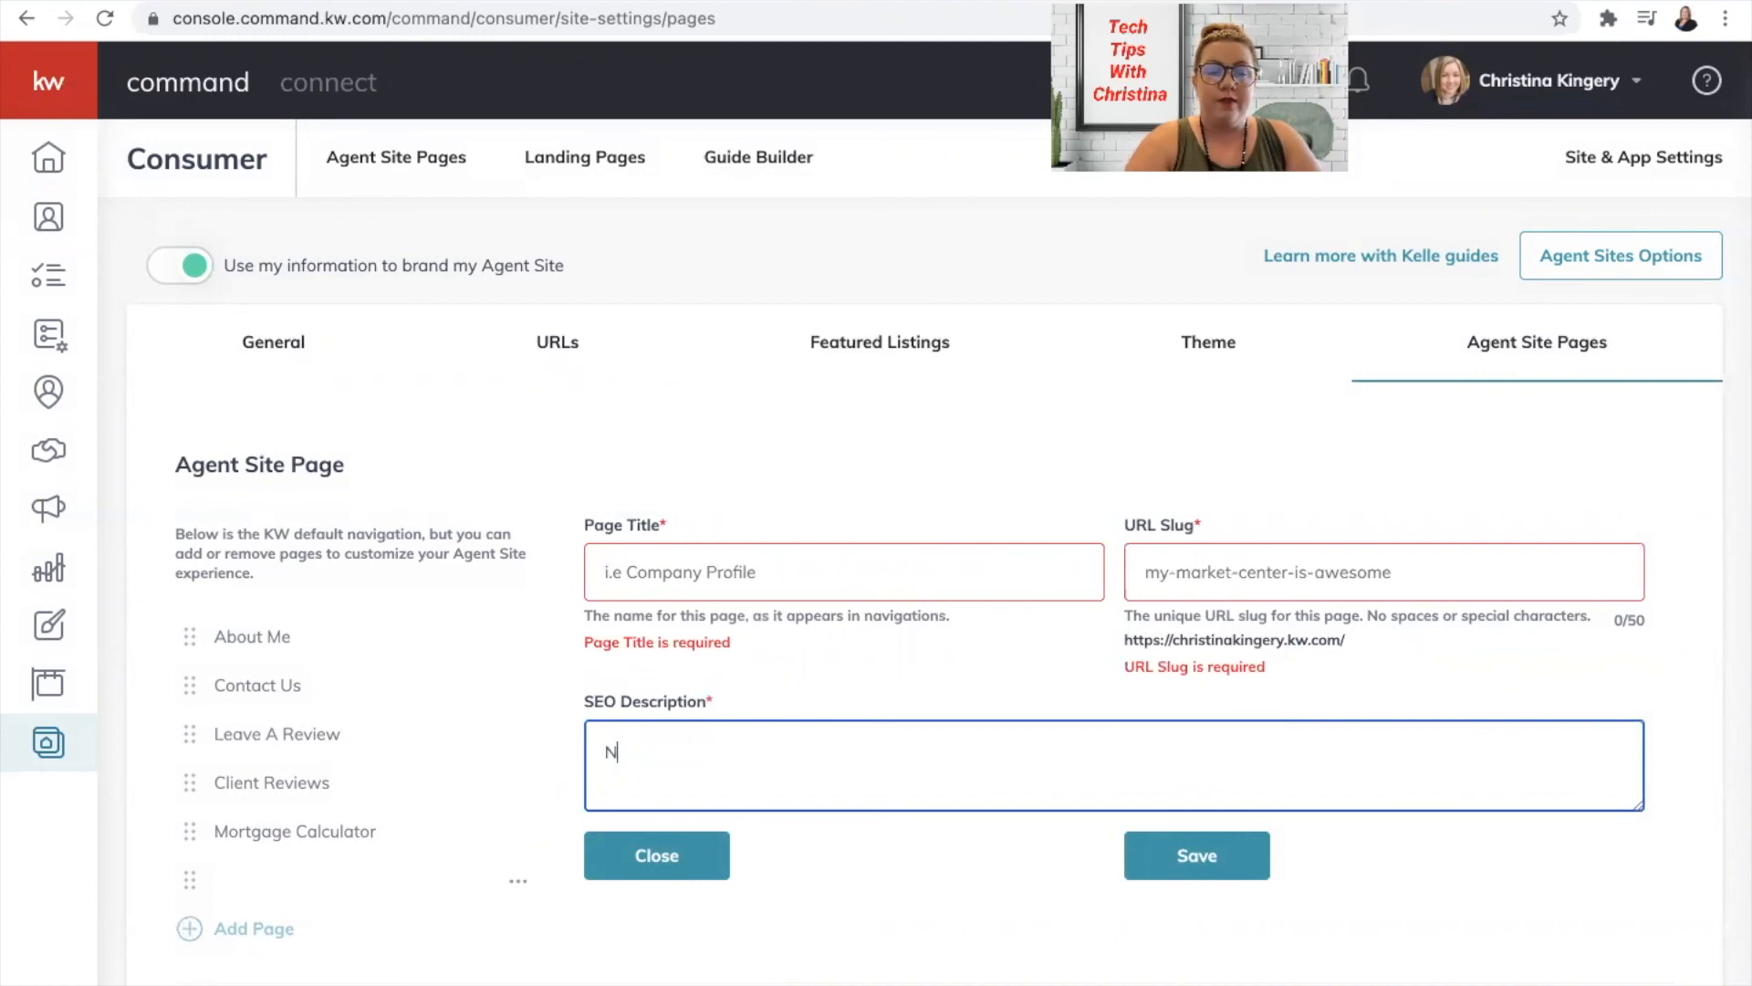
left_click(720, 571)
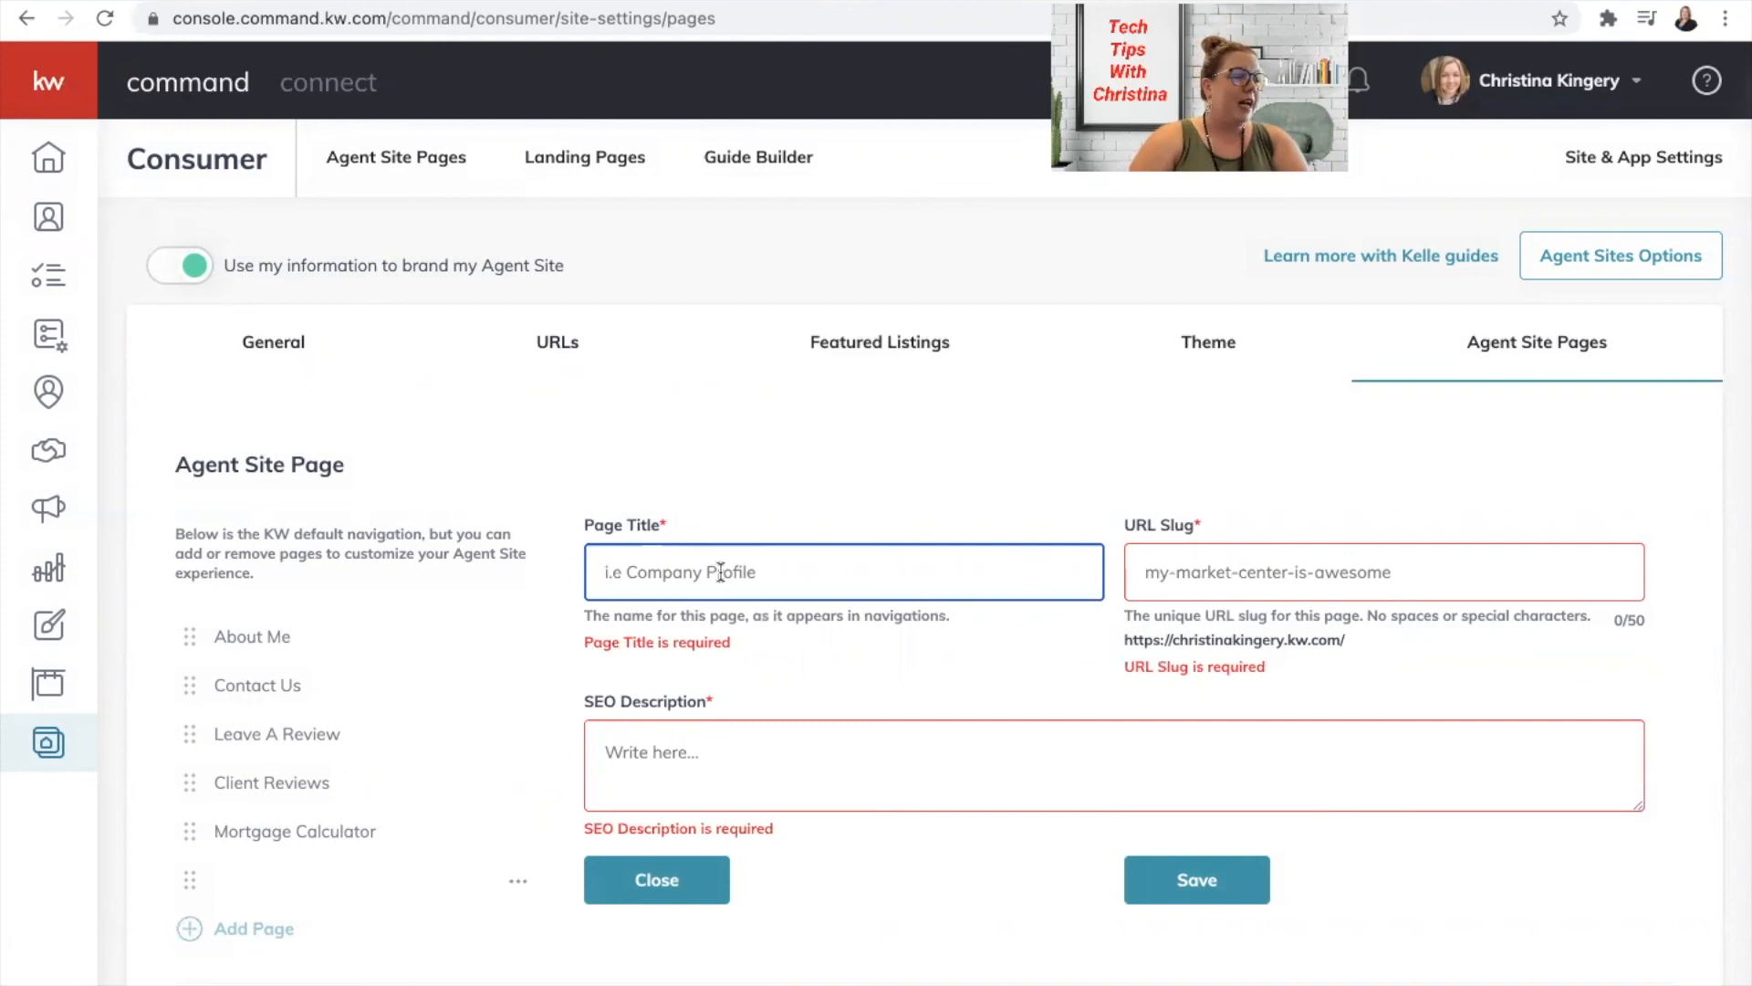
Set the new navigation page's title to "Real Estate Blog" and its URL slug to "real-estate-blog"
type("Real E")
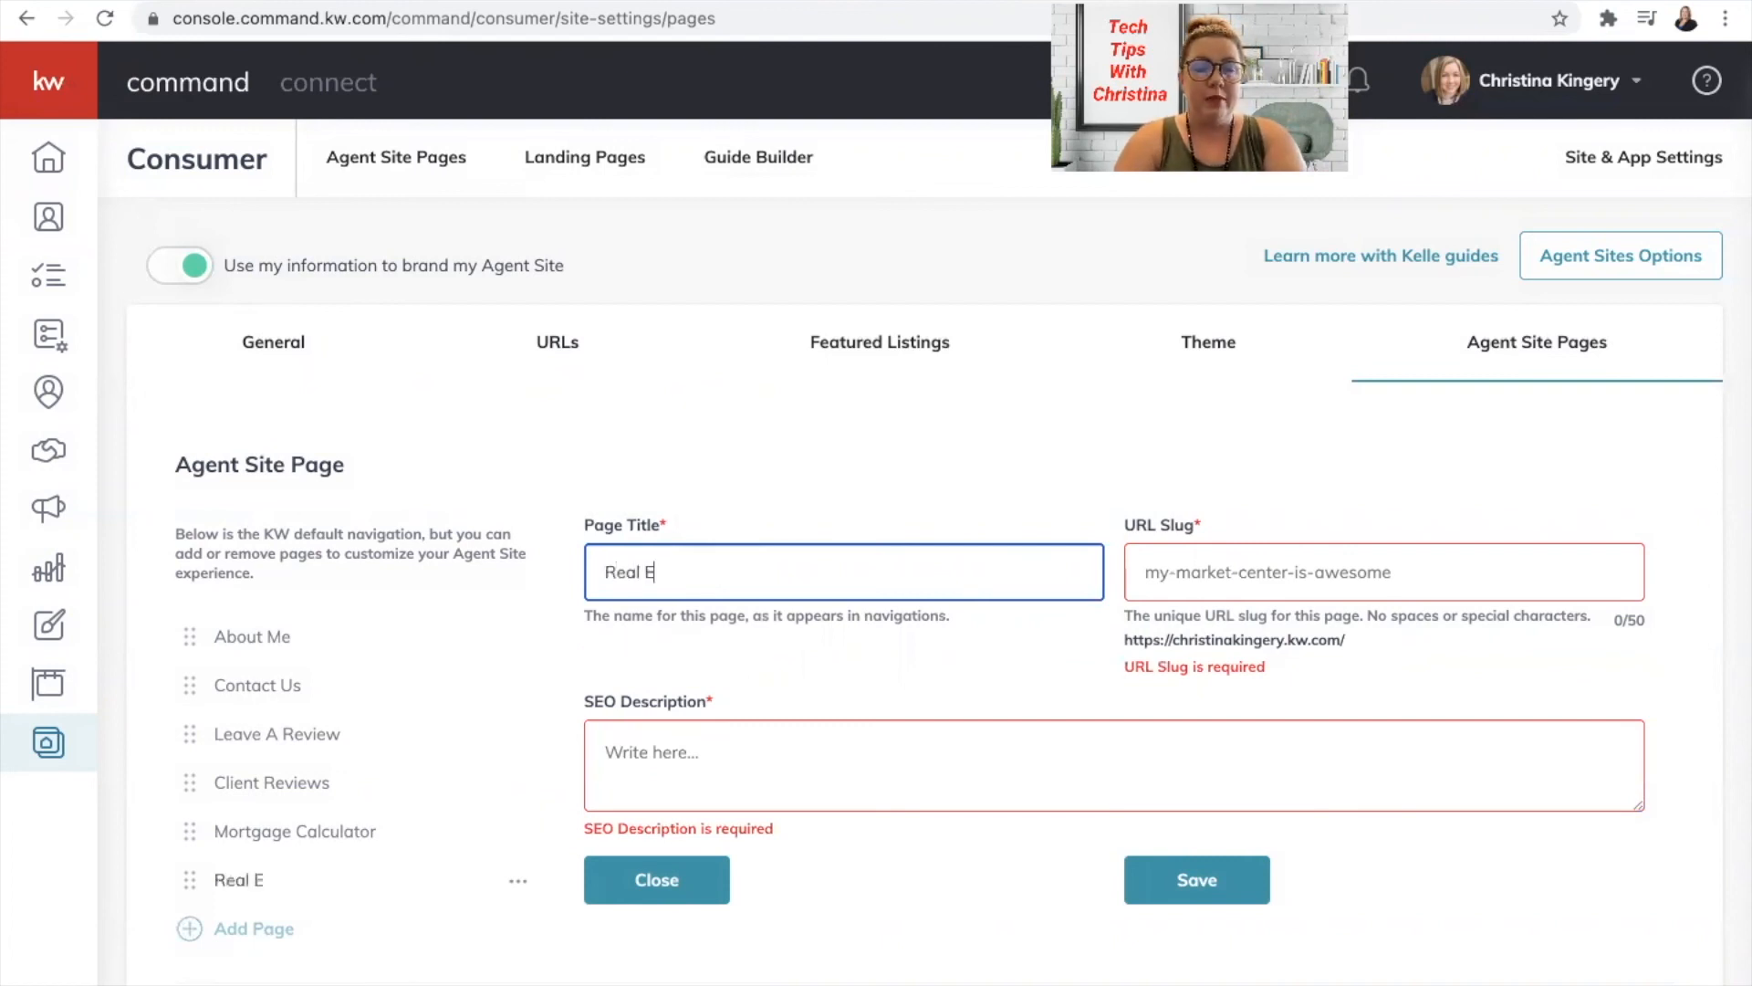
type("state Blog")
key("Tab")
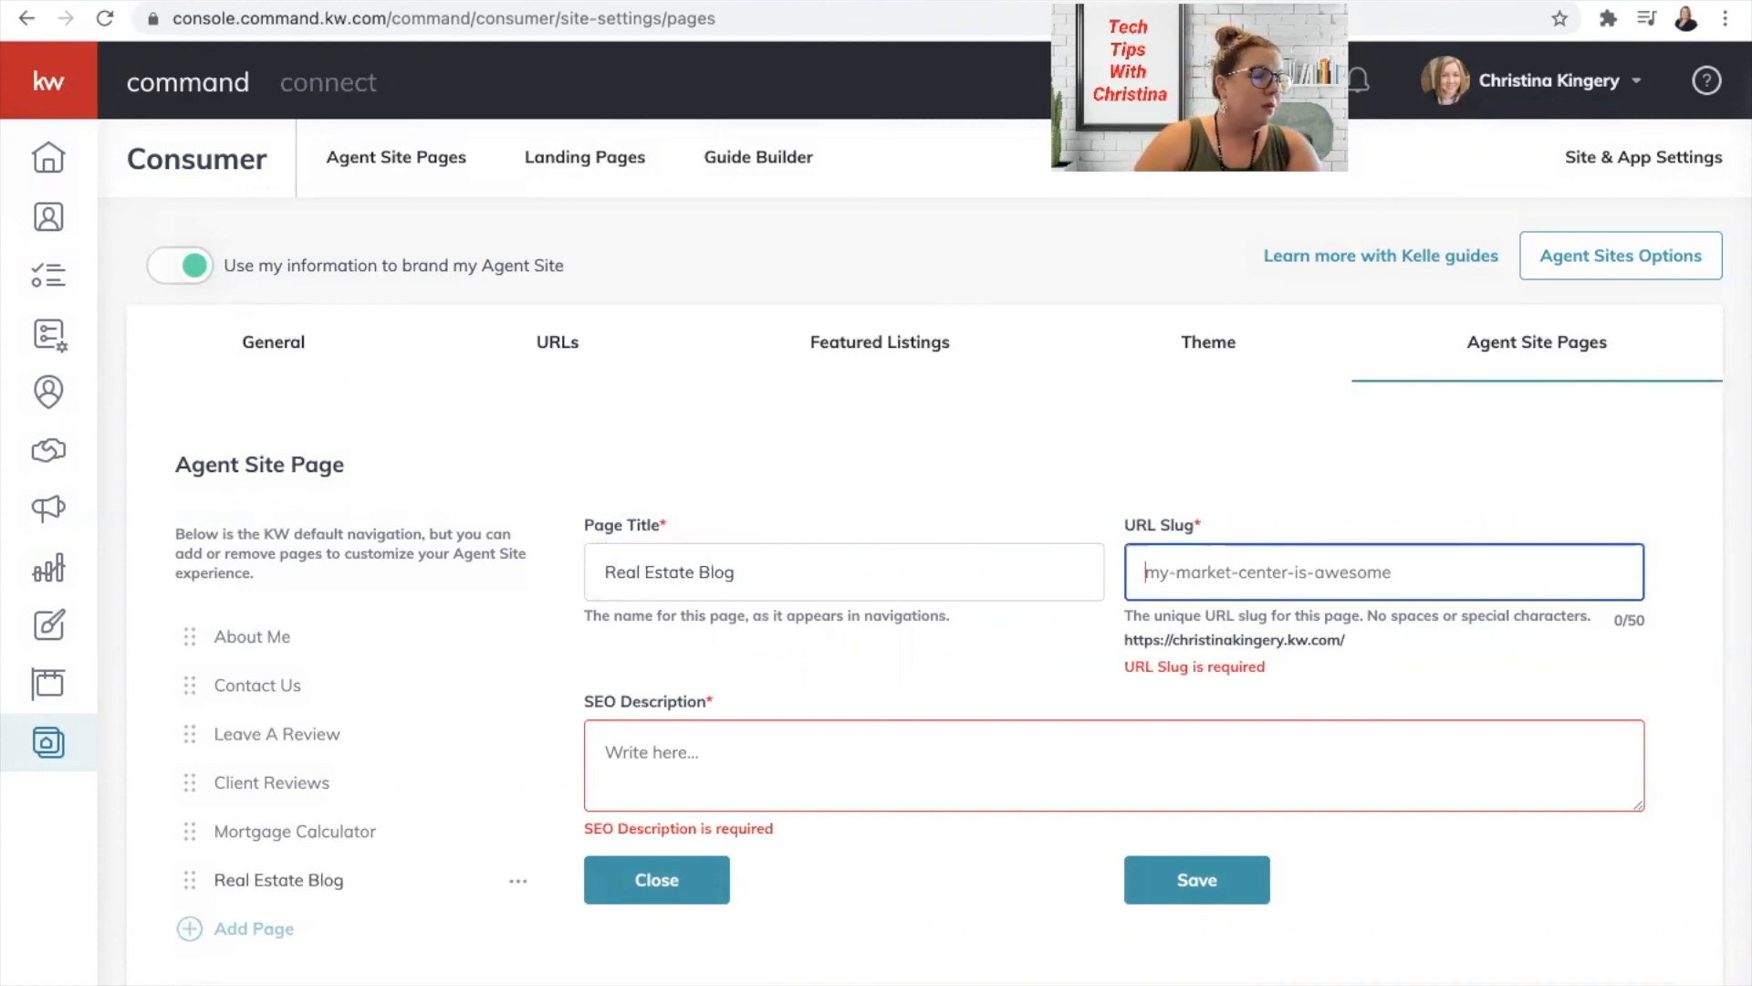
type("real-")
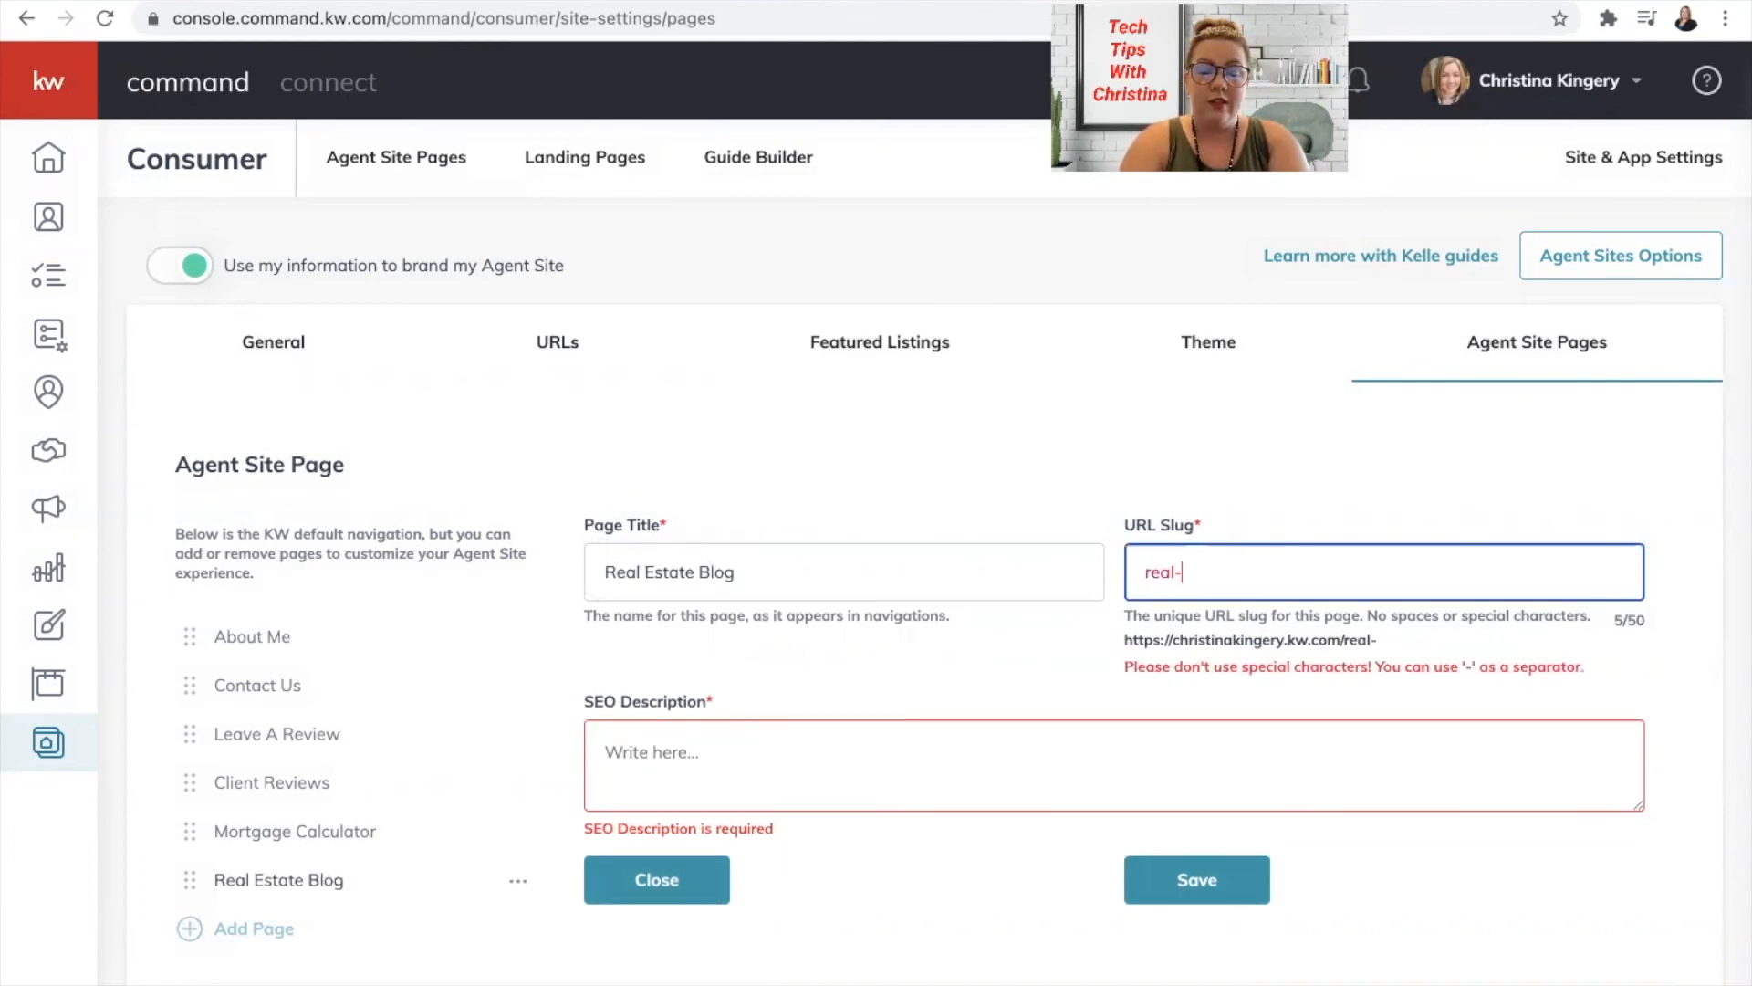
type("estate-blog")
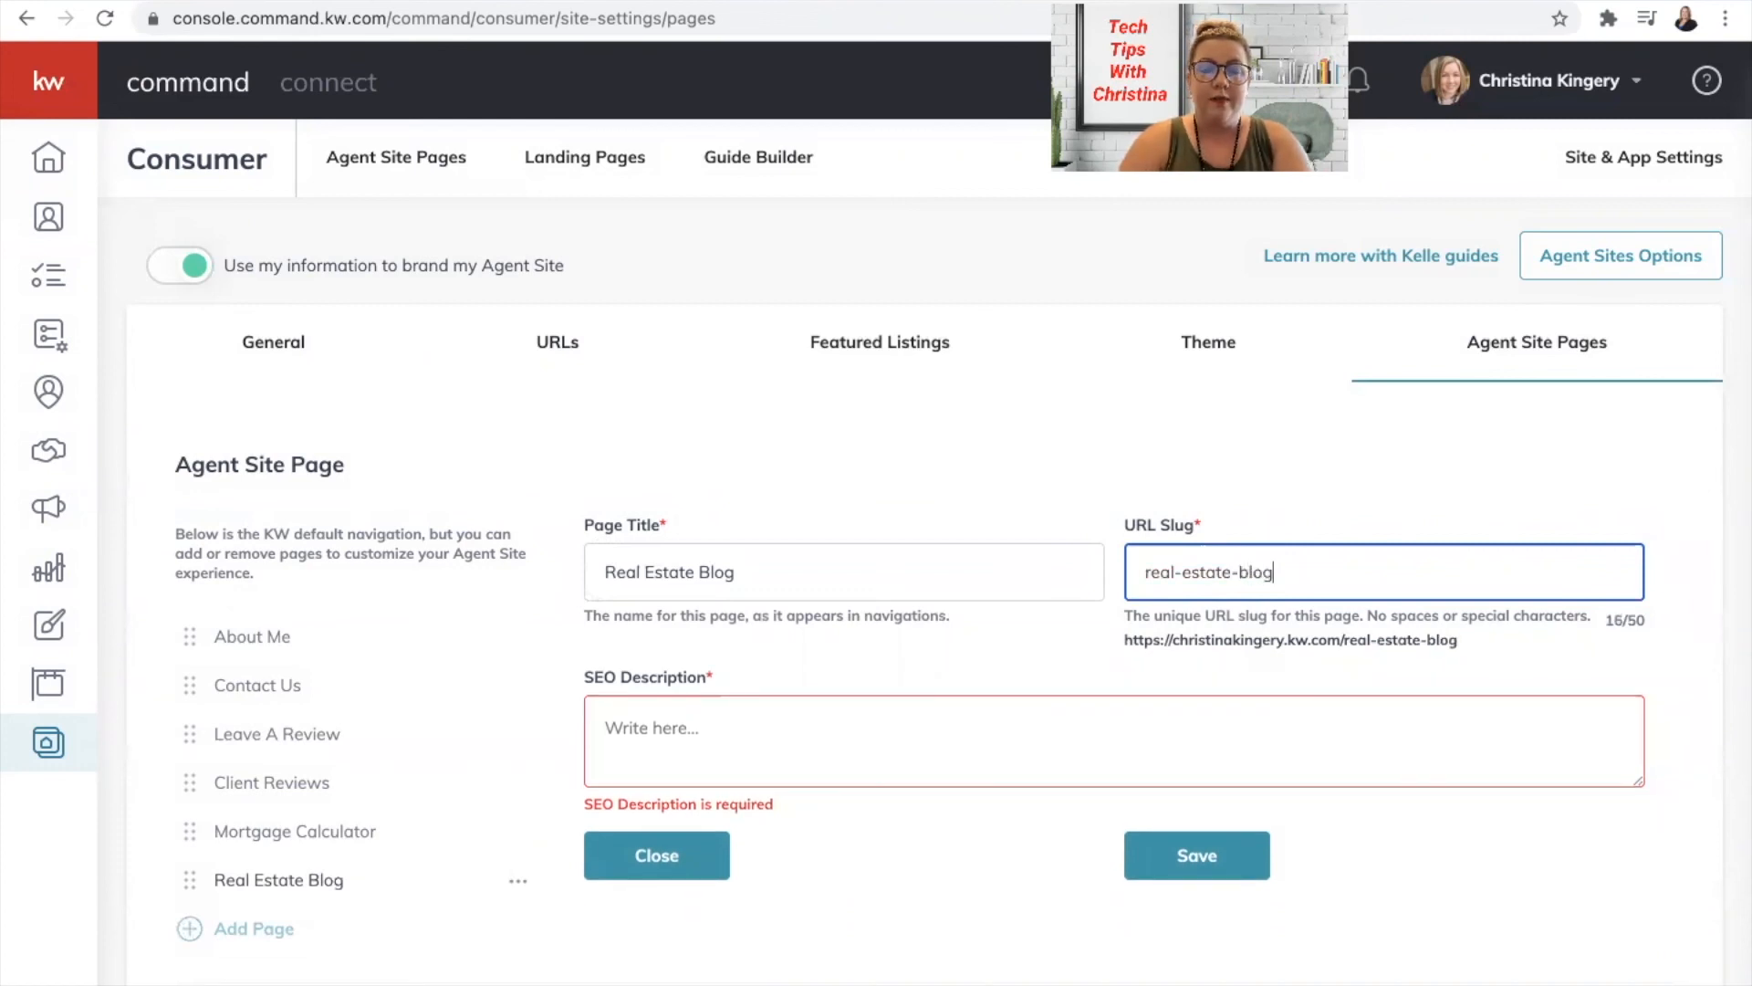
Enter "Real Estate Blog and Updates" as the page's SEO description and save the navigation page
left_click(714, 730)
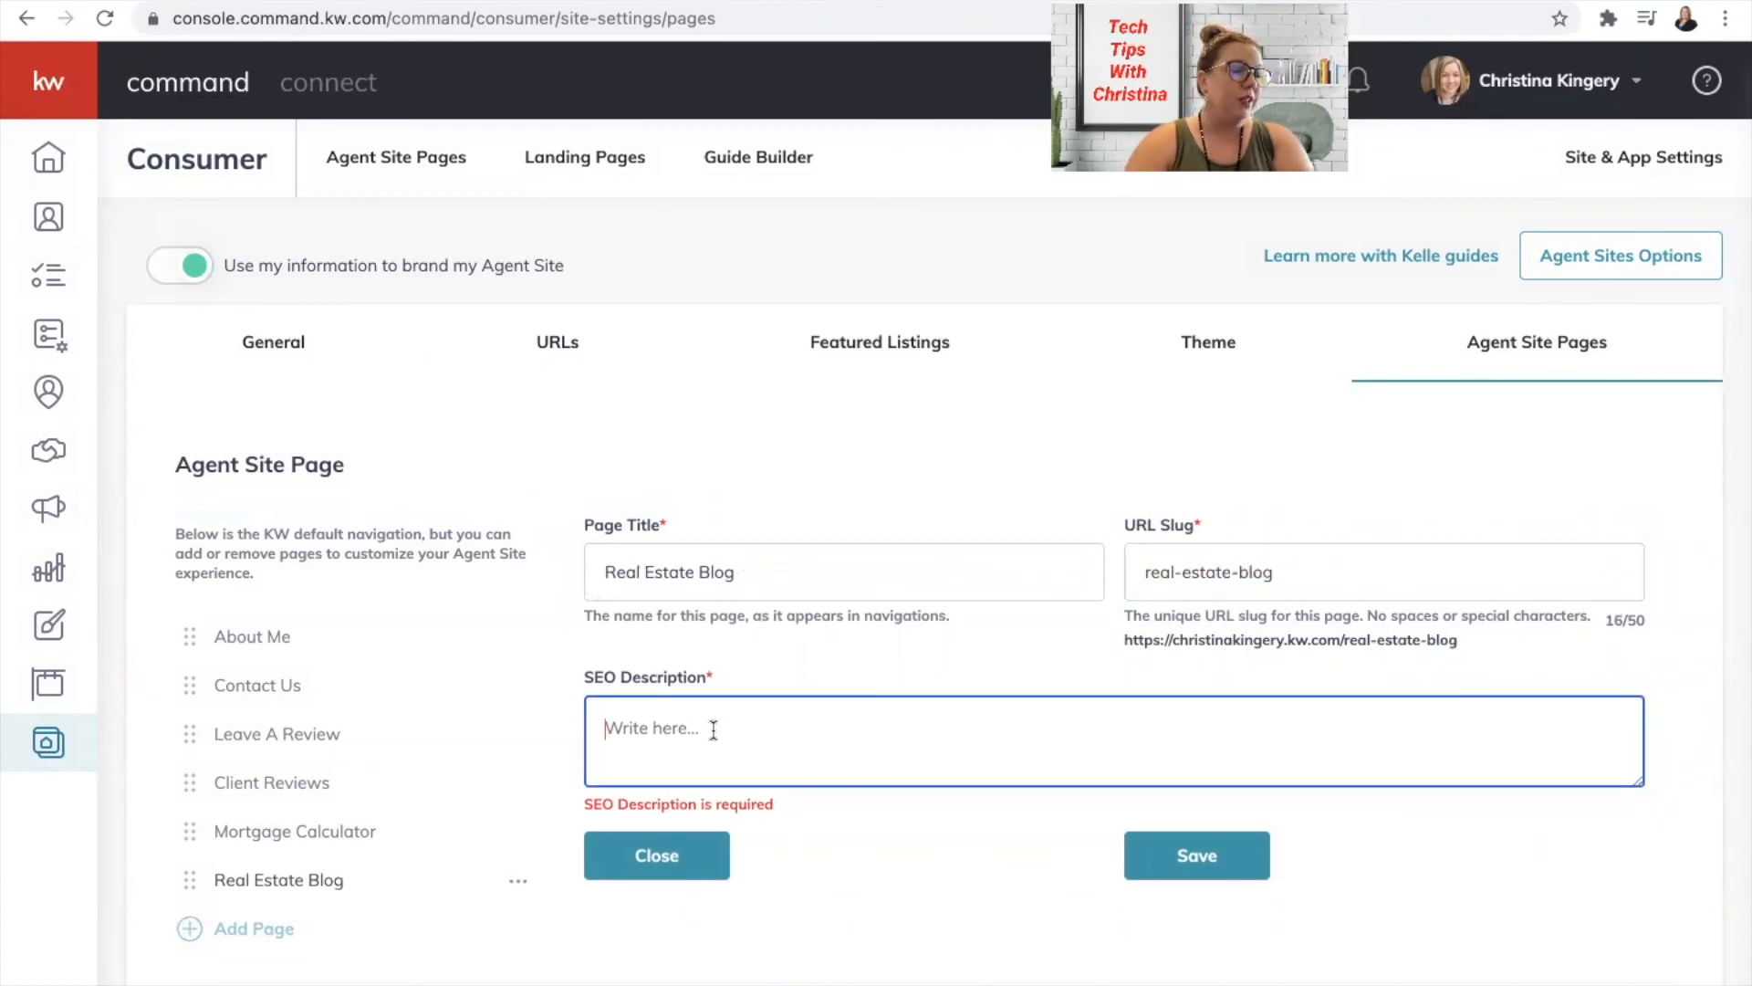
type("Rea")
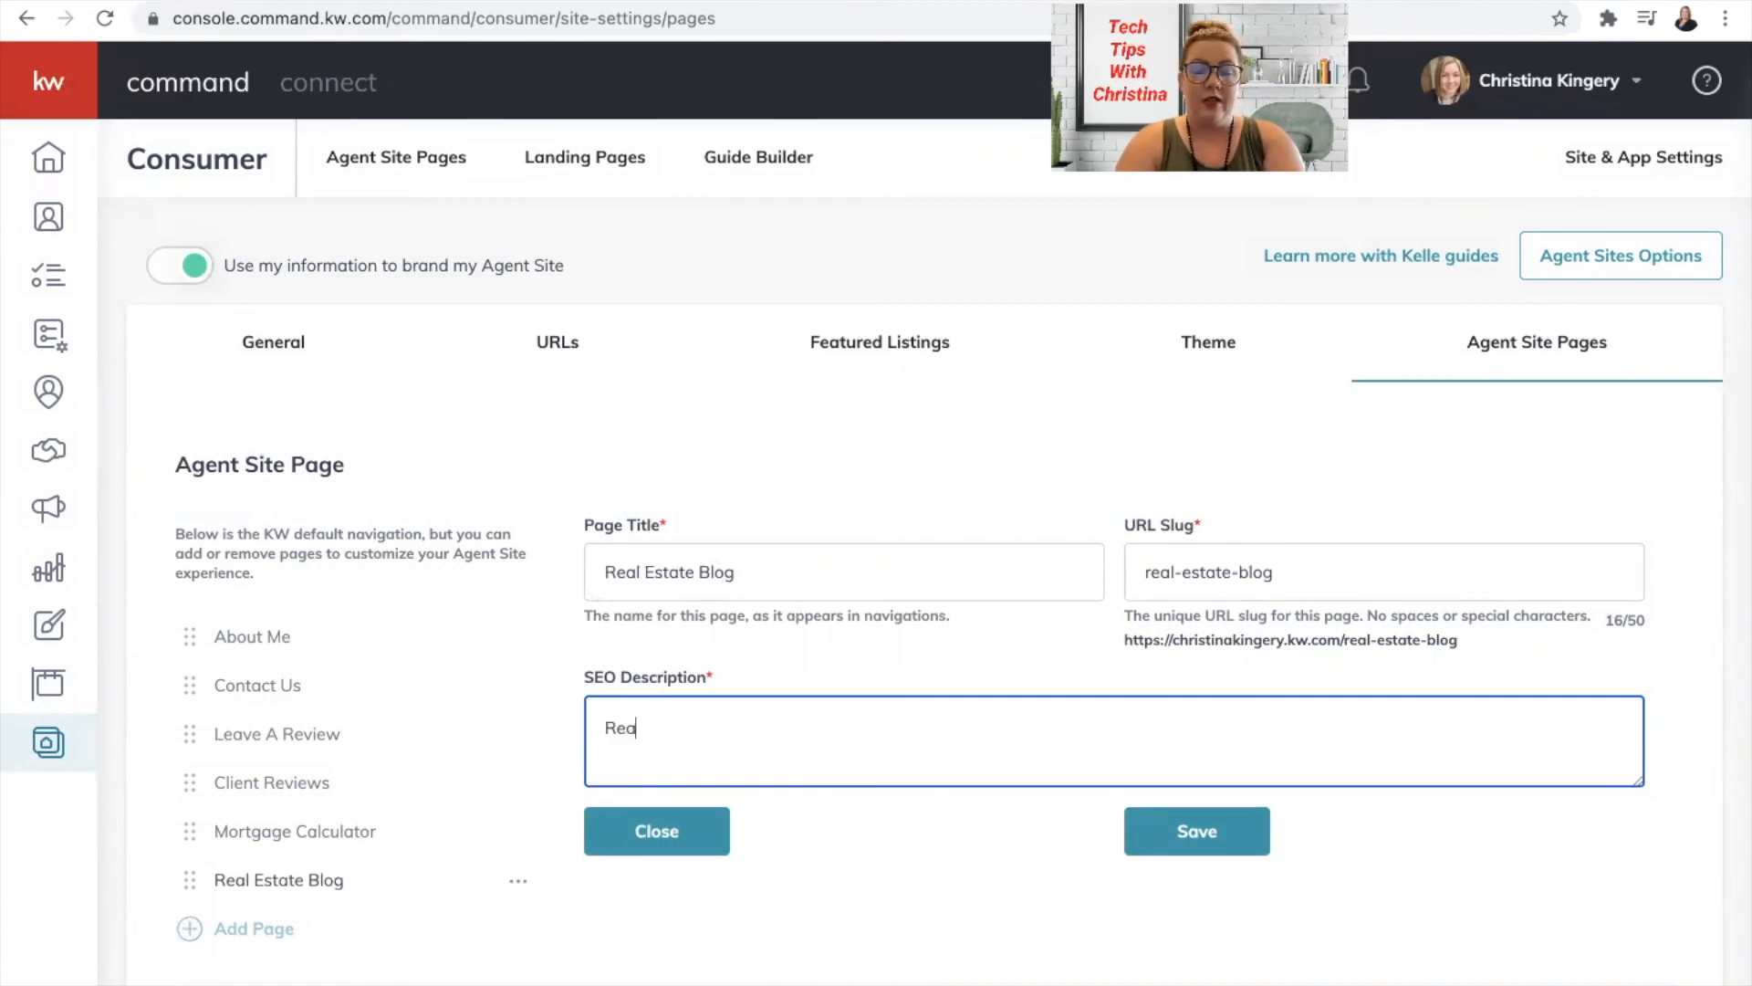
type("l Estate Blog")
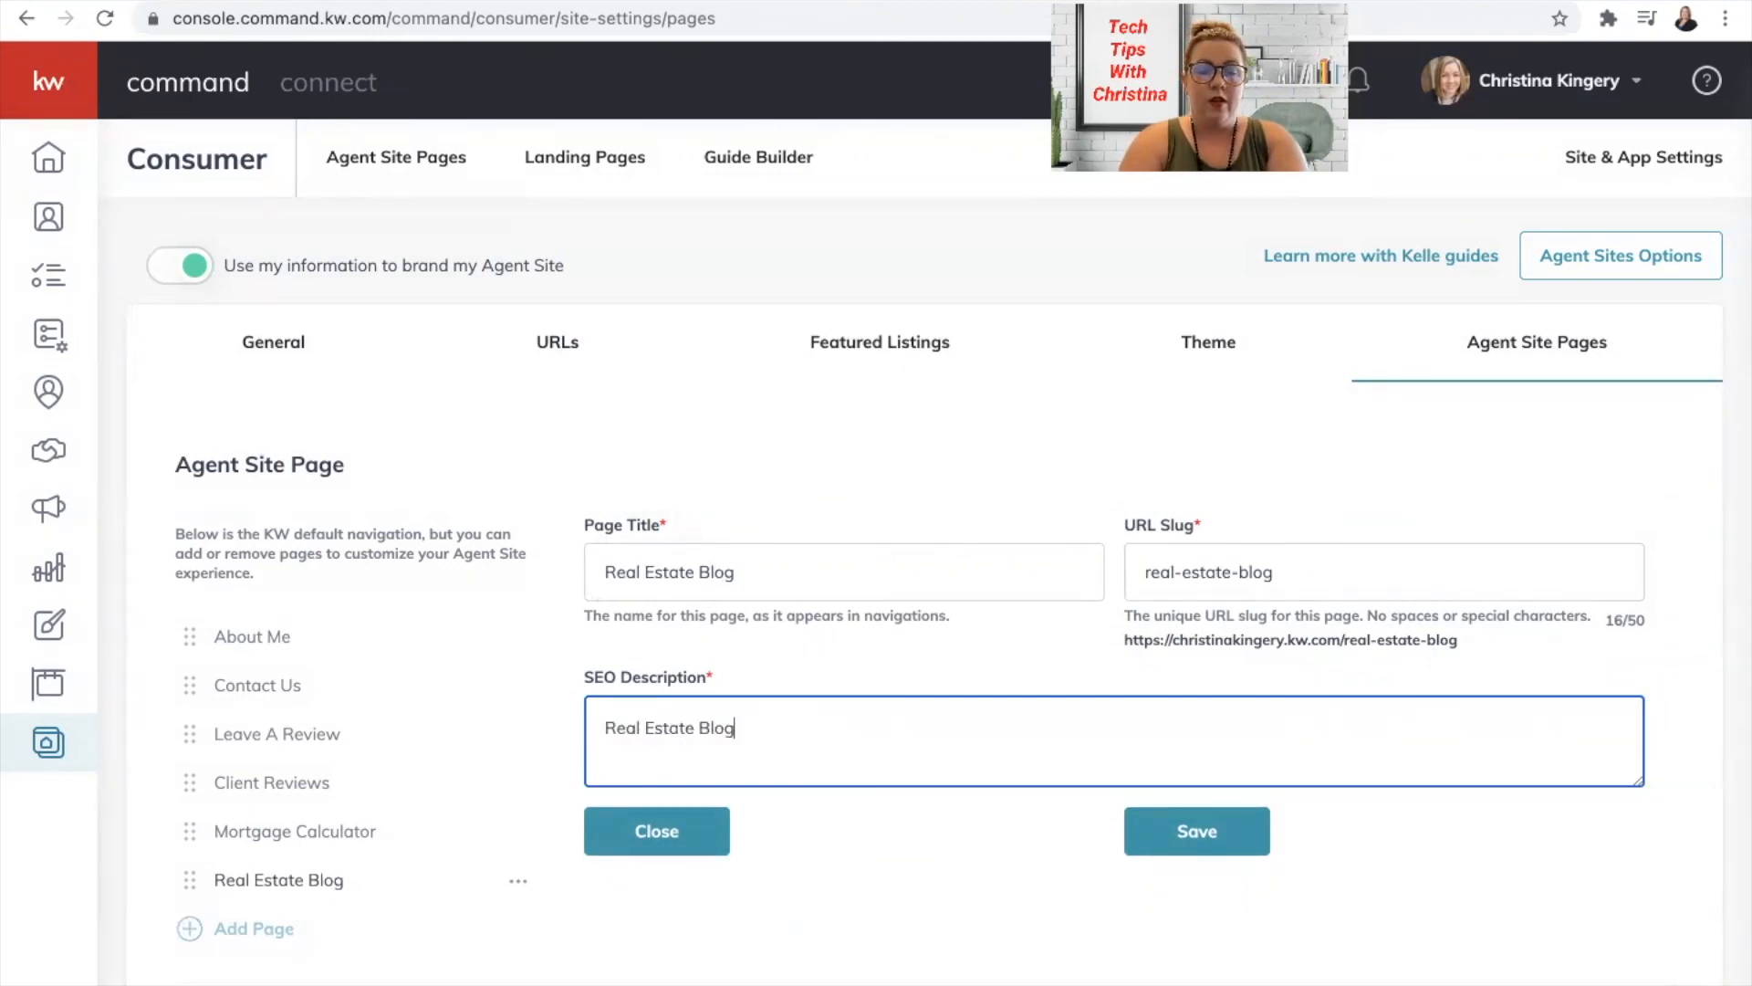
type(" and Updates")
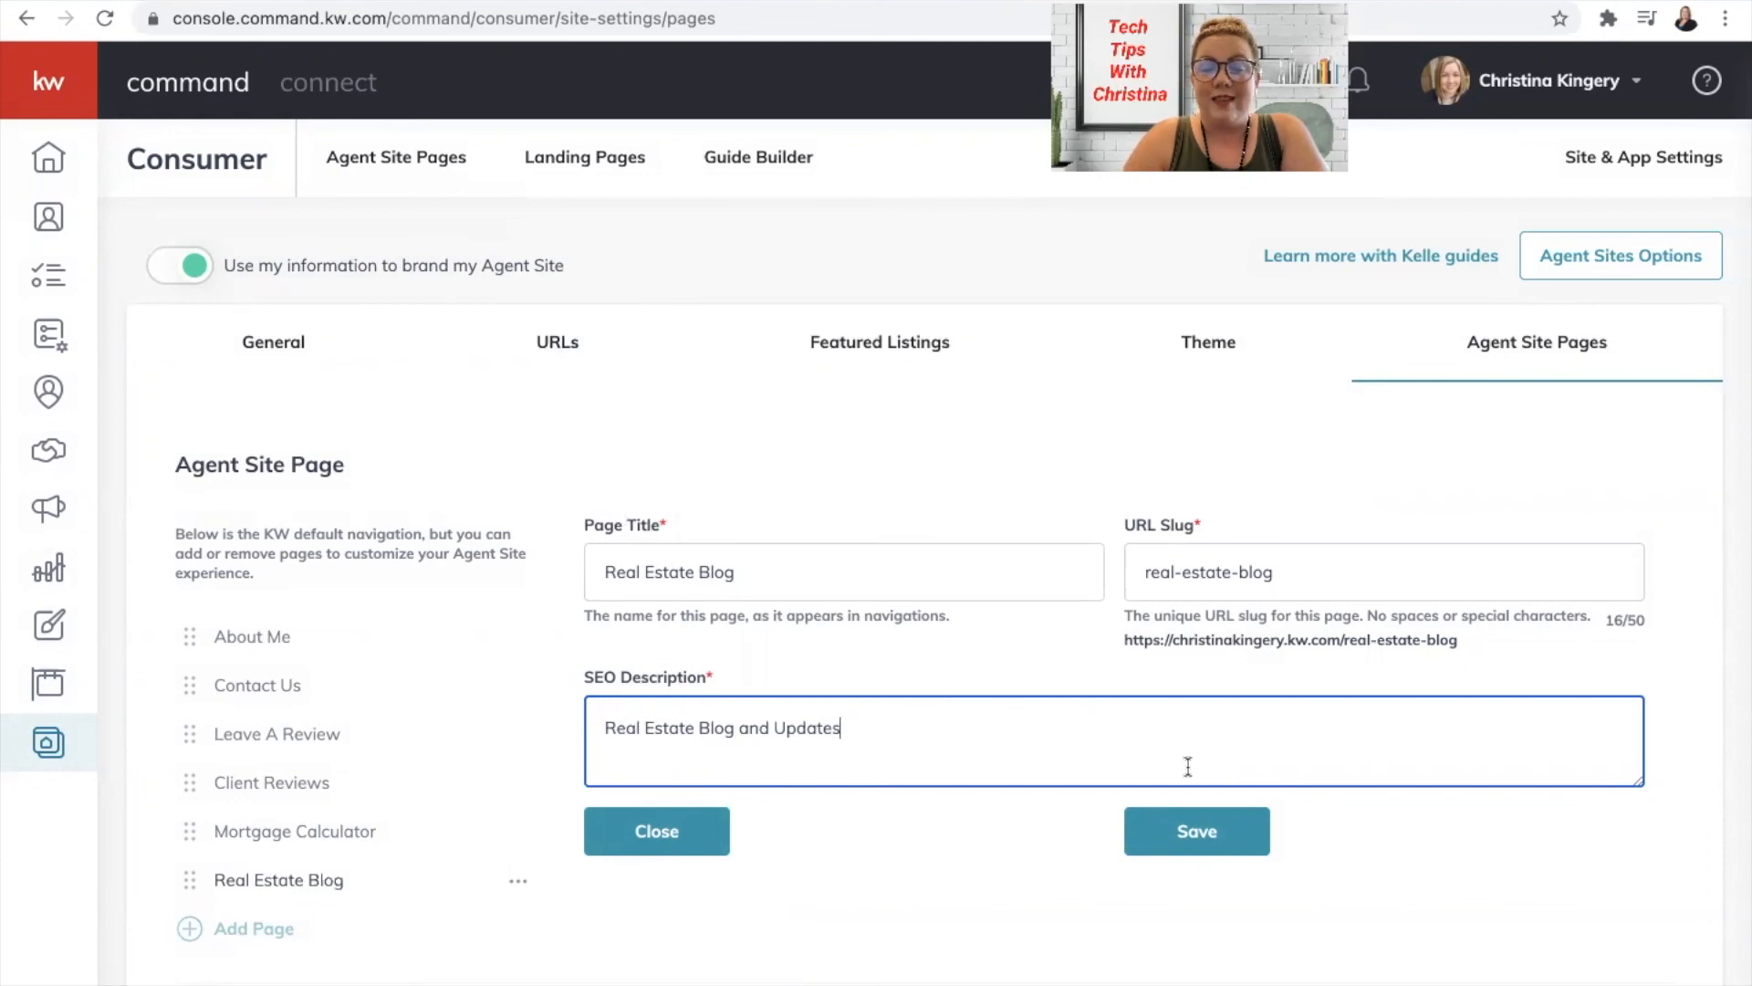
left_click(1197, 830)
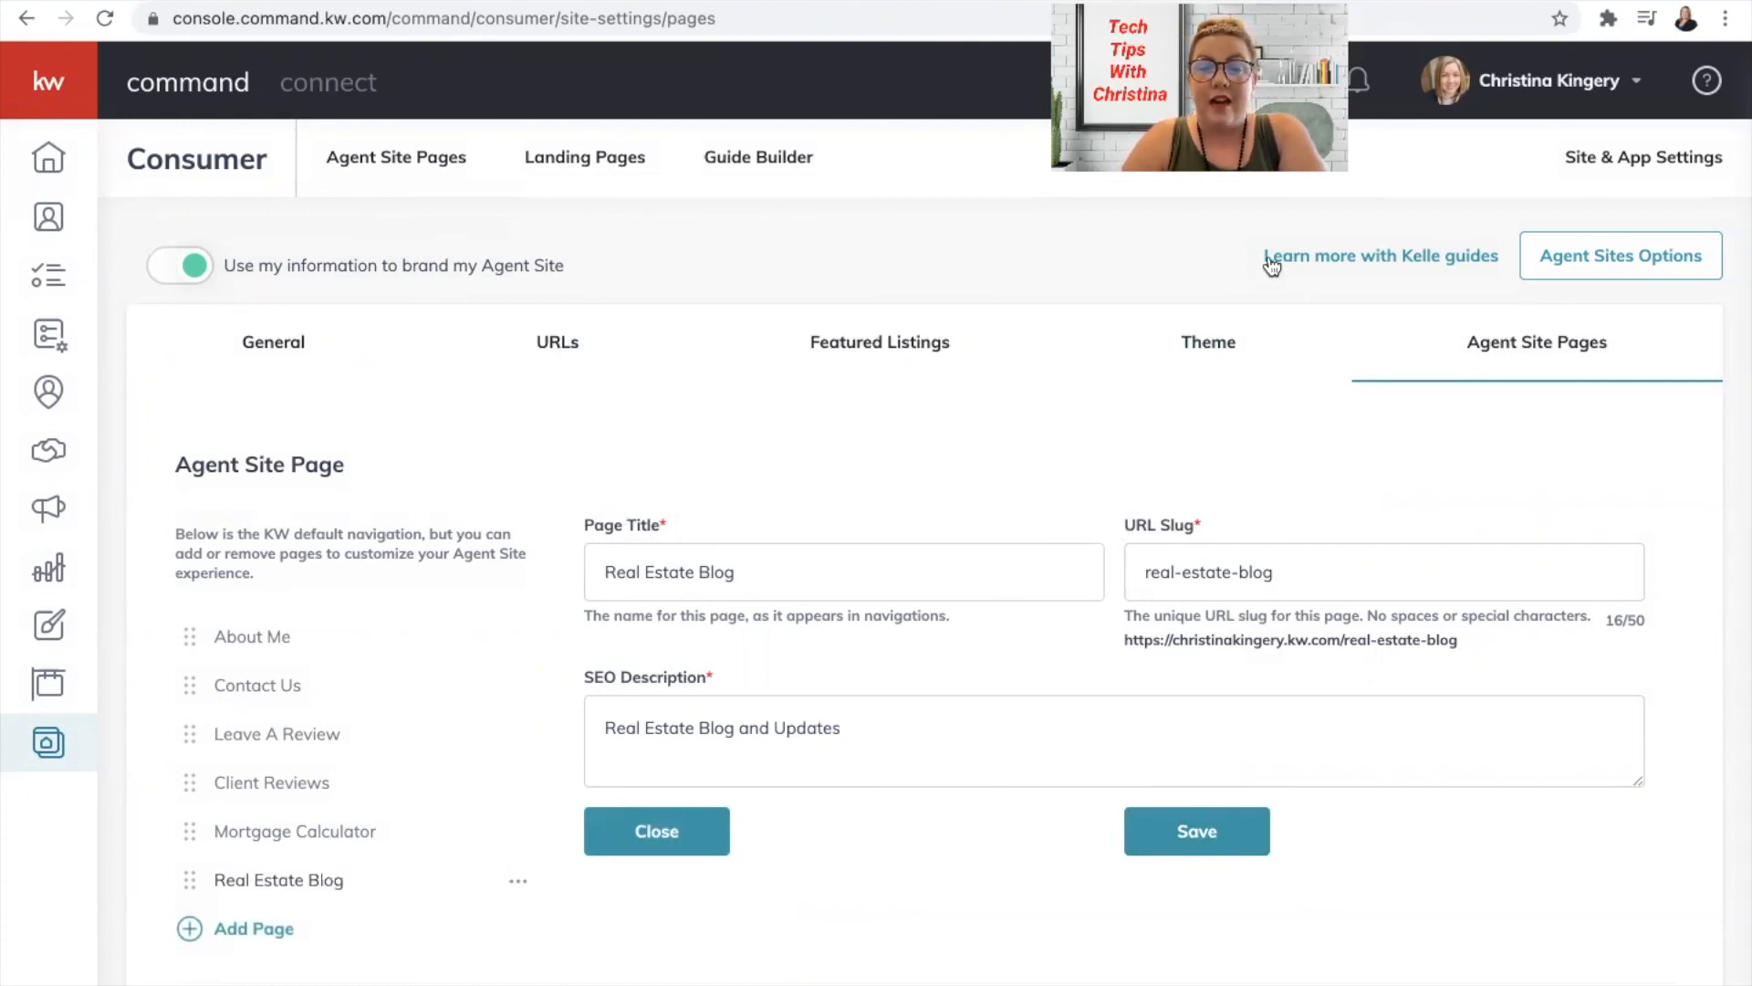
Open the live agent site in a new browser tab and go to Real Estate Blog through the site's navigation
key("ctrl+t")
type("chri")
key("Return")
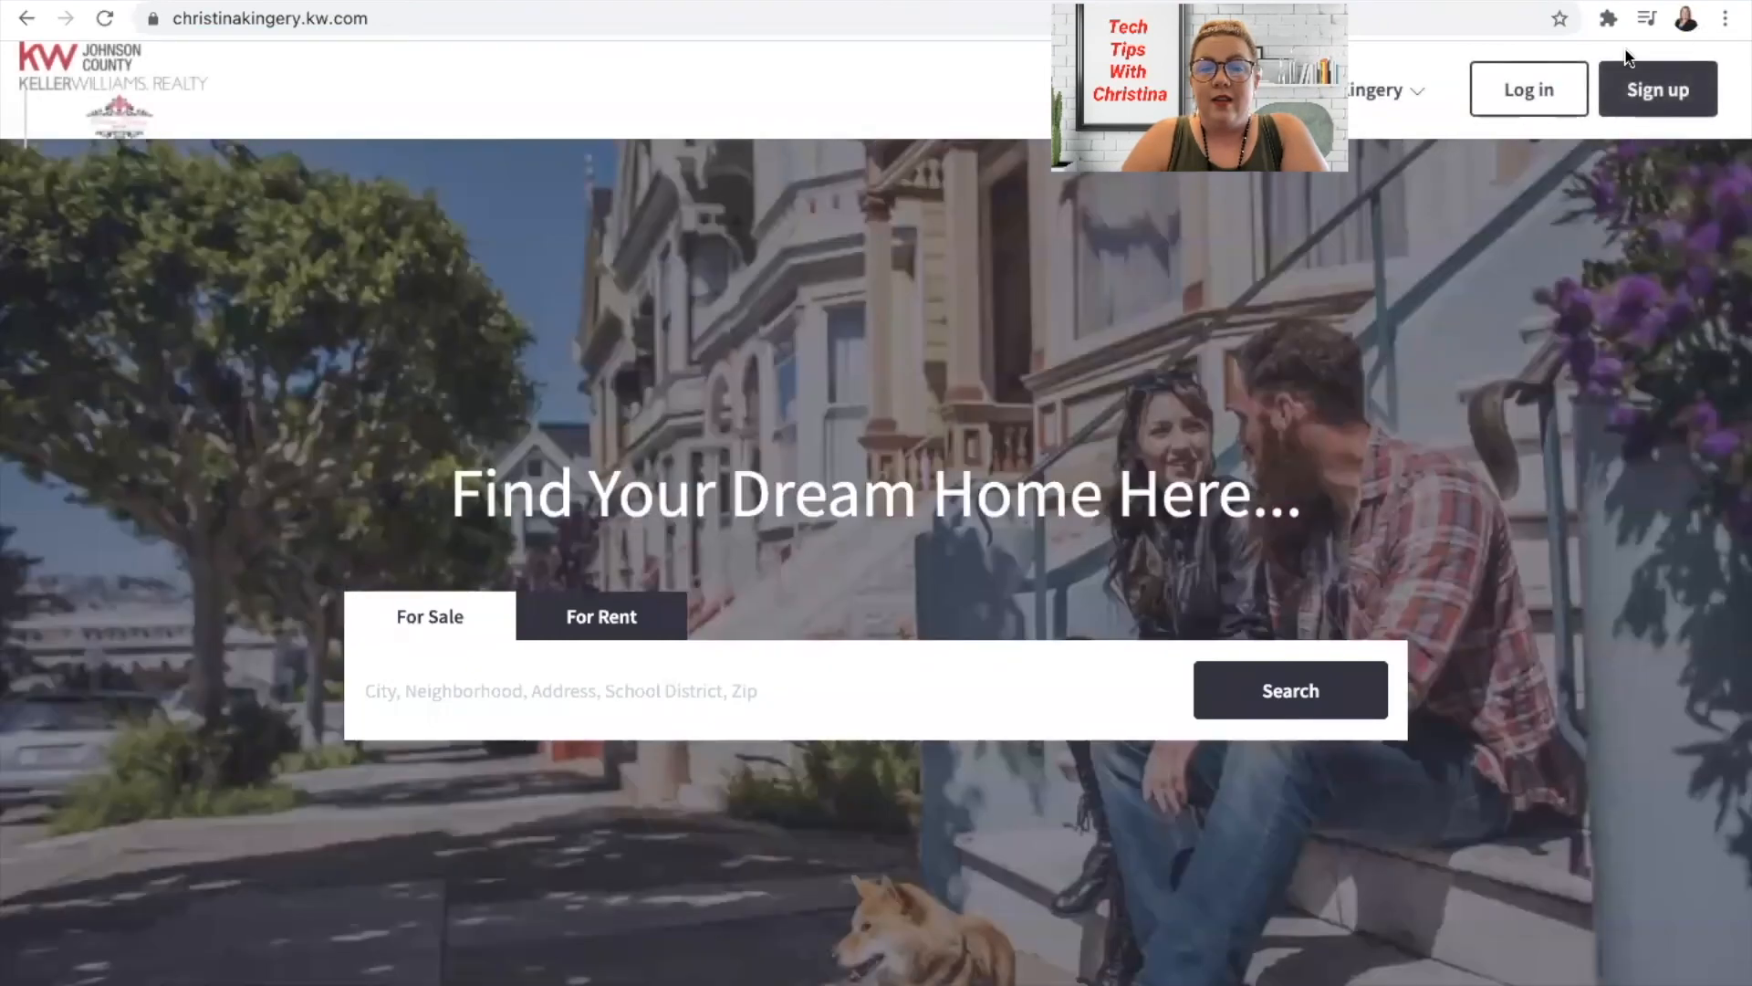
left_click(1388, 101)
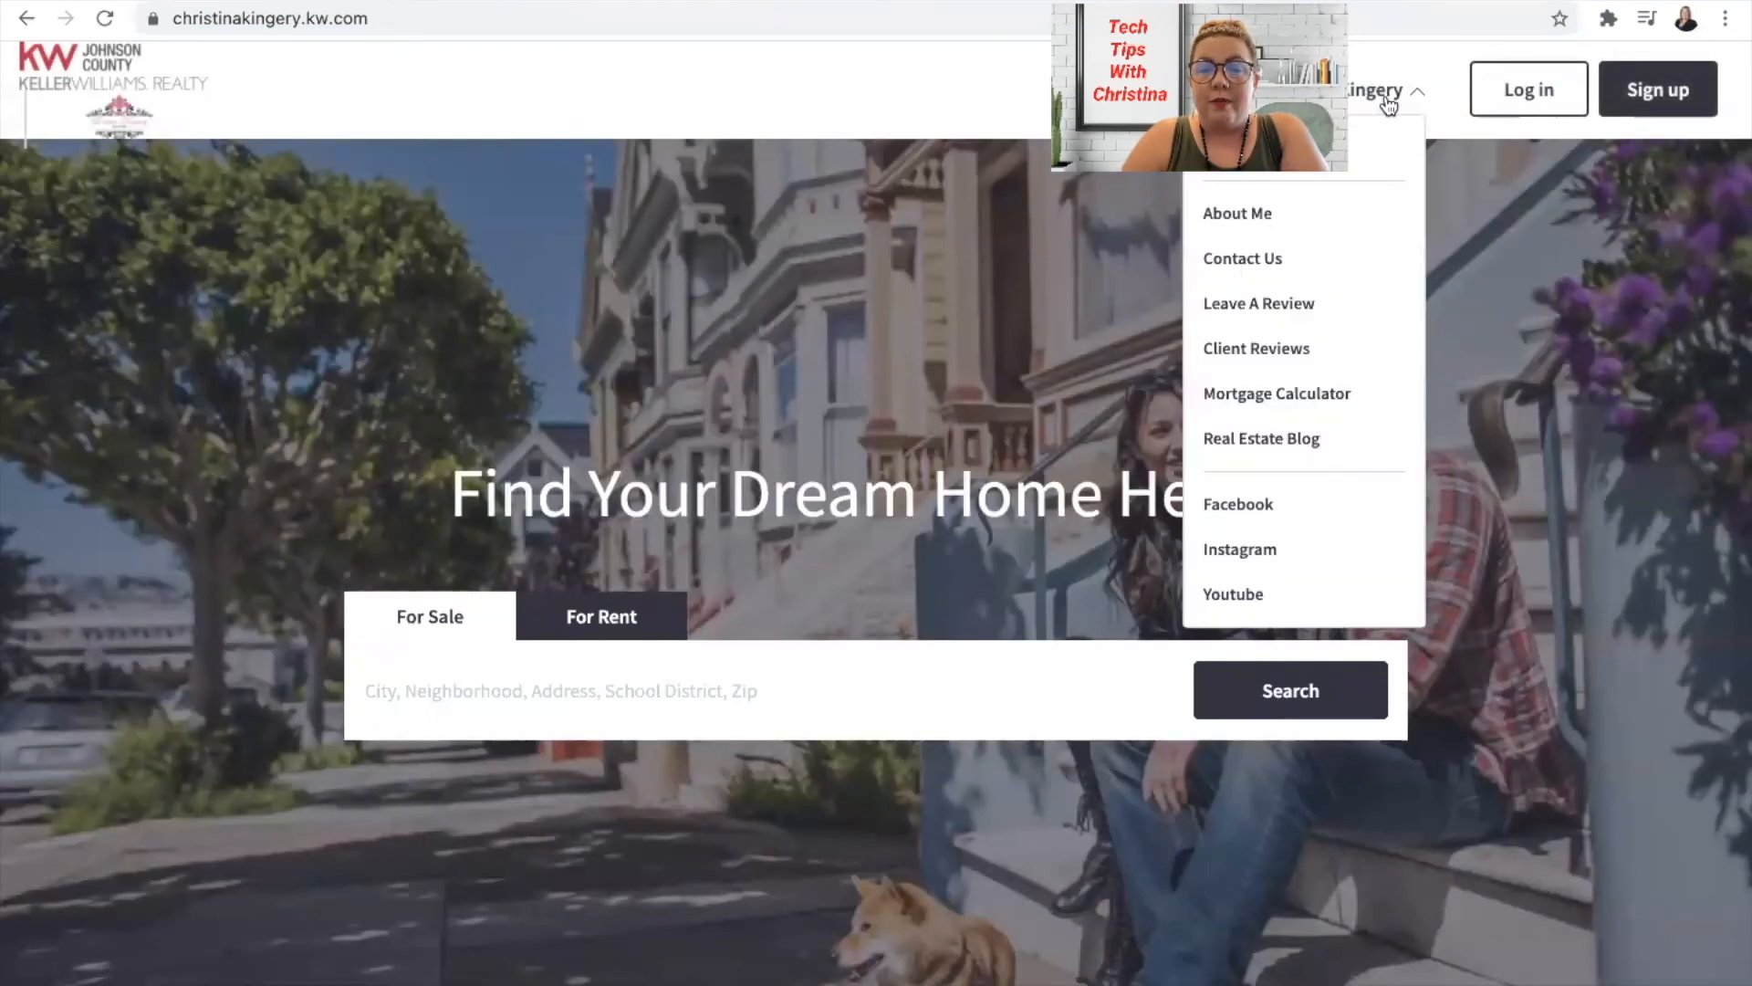
left_click(1264, 441)
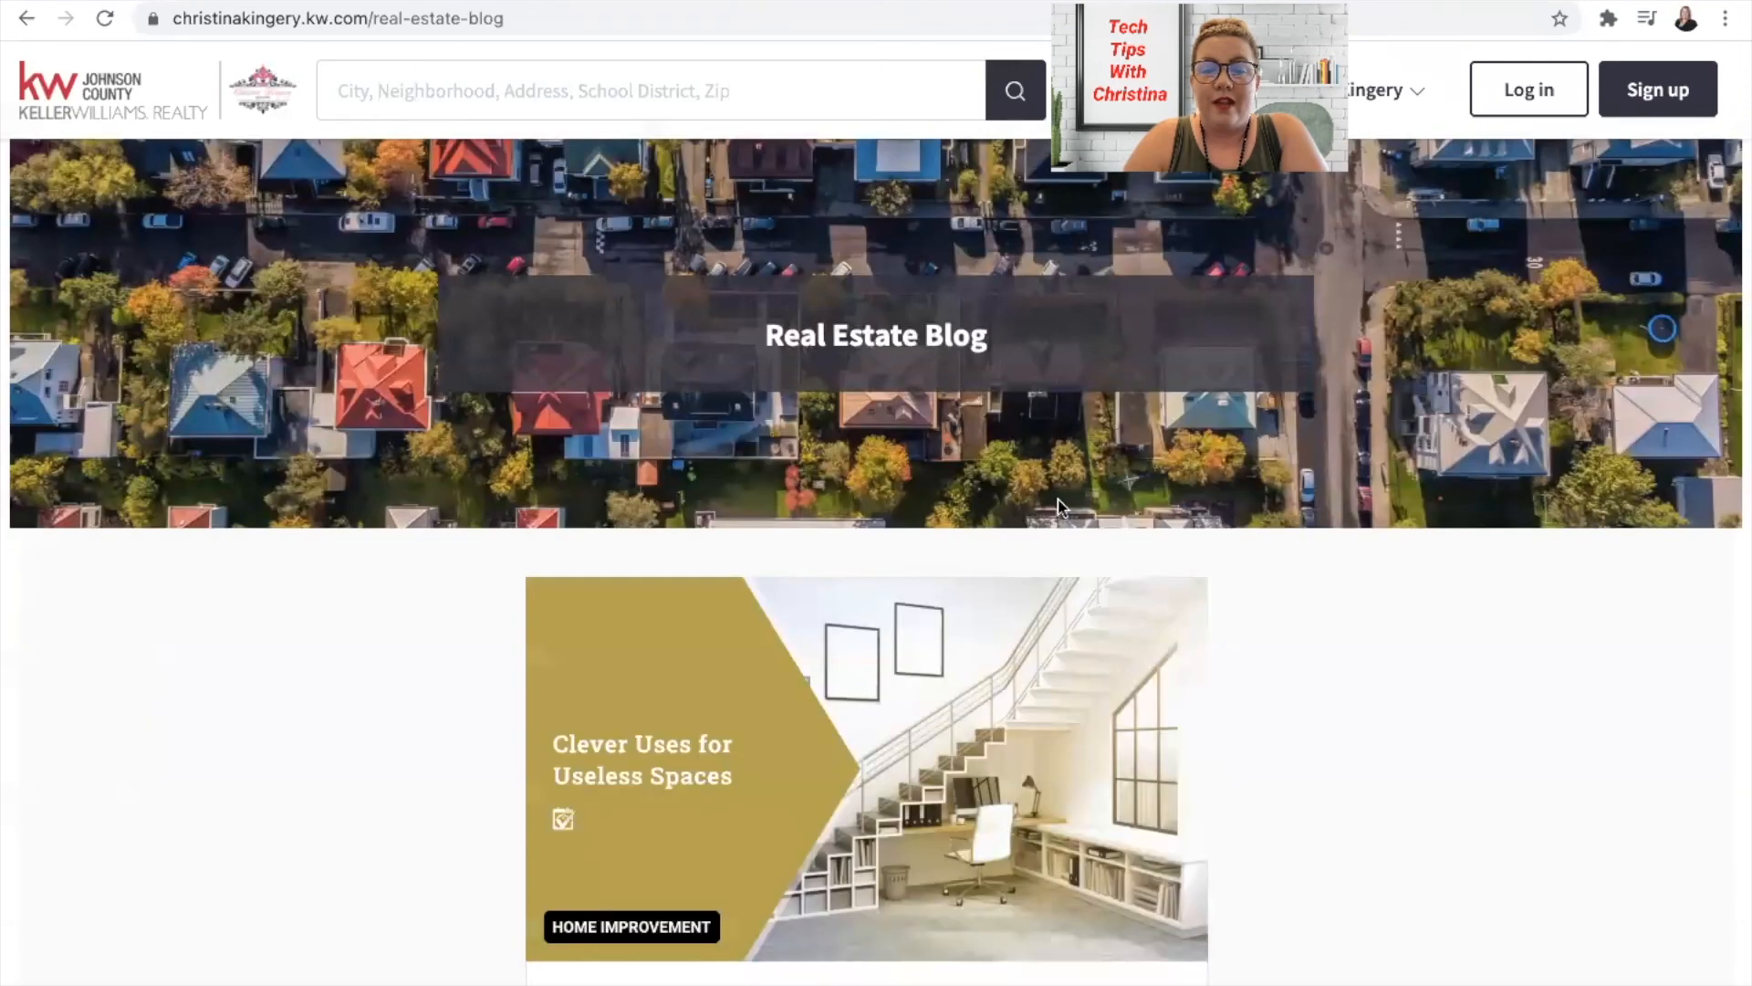
Look through the embedded blog posts on the live Real Estate Blog page, and return to the KW Command site settings
scroll(1283, 606, "down", 7)
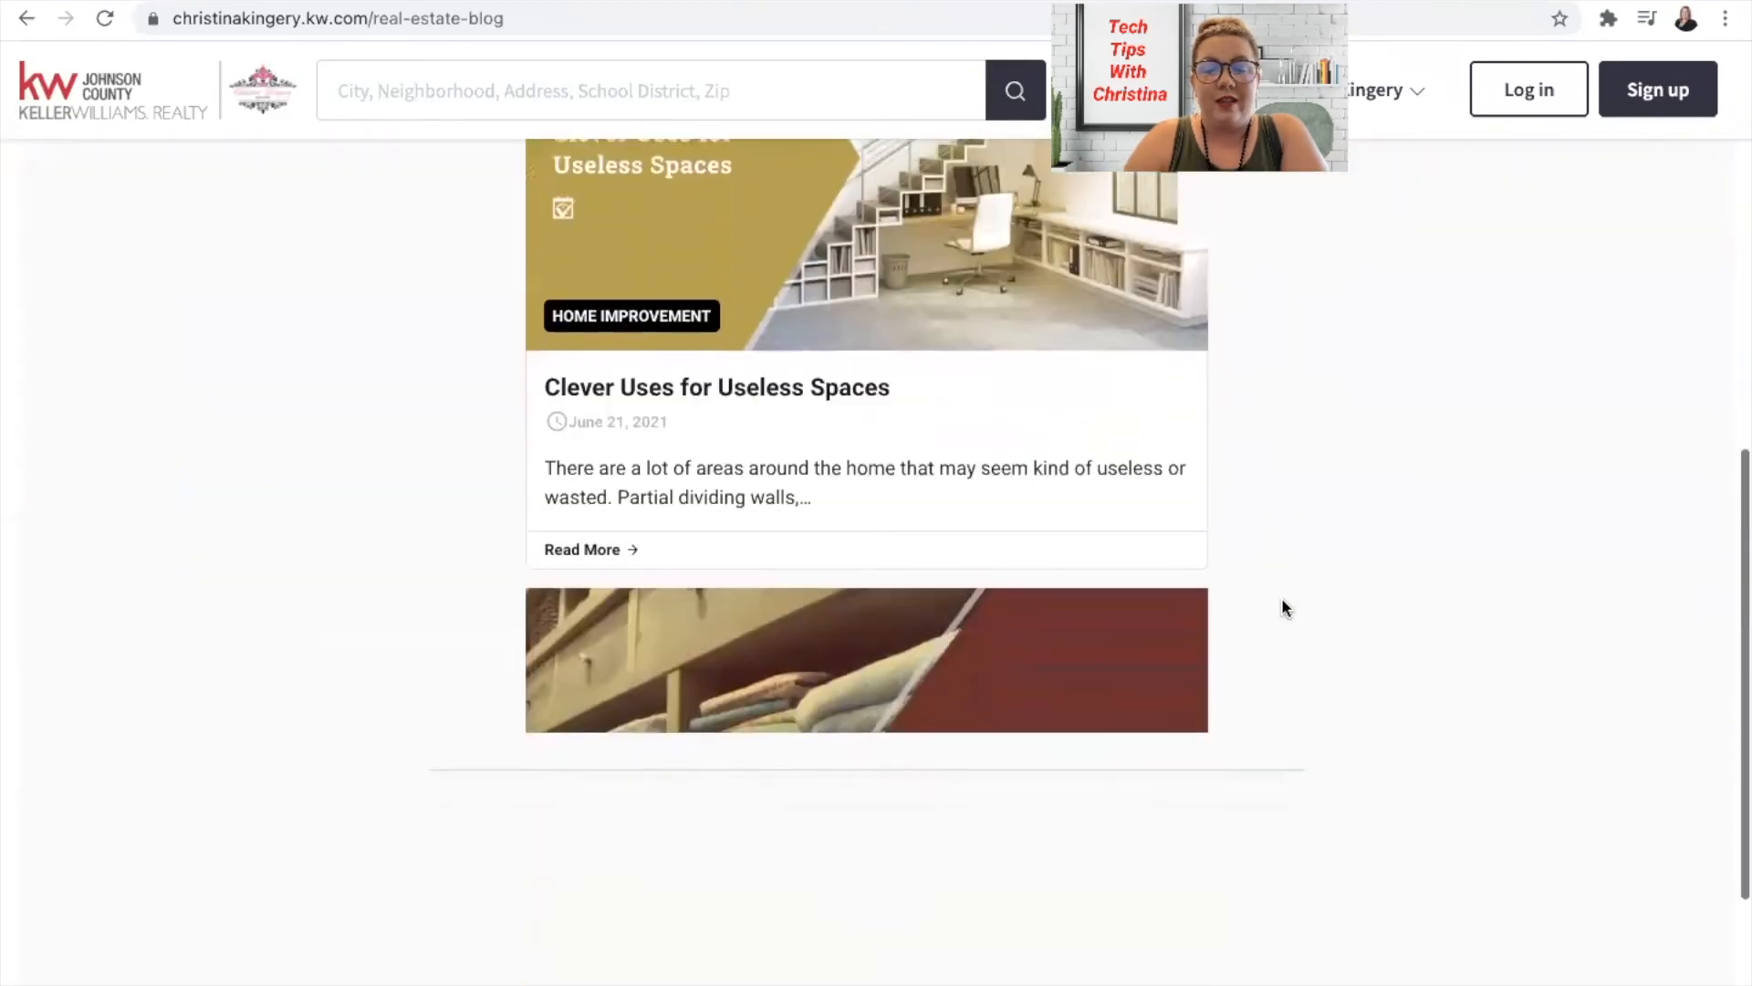
scroll(1281, 606, "down", 3)
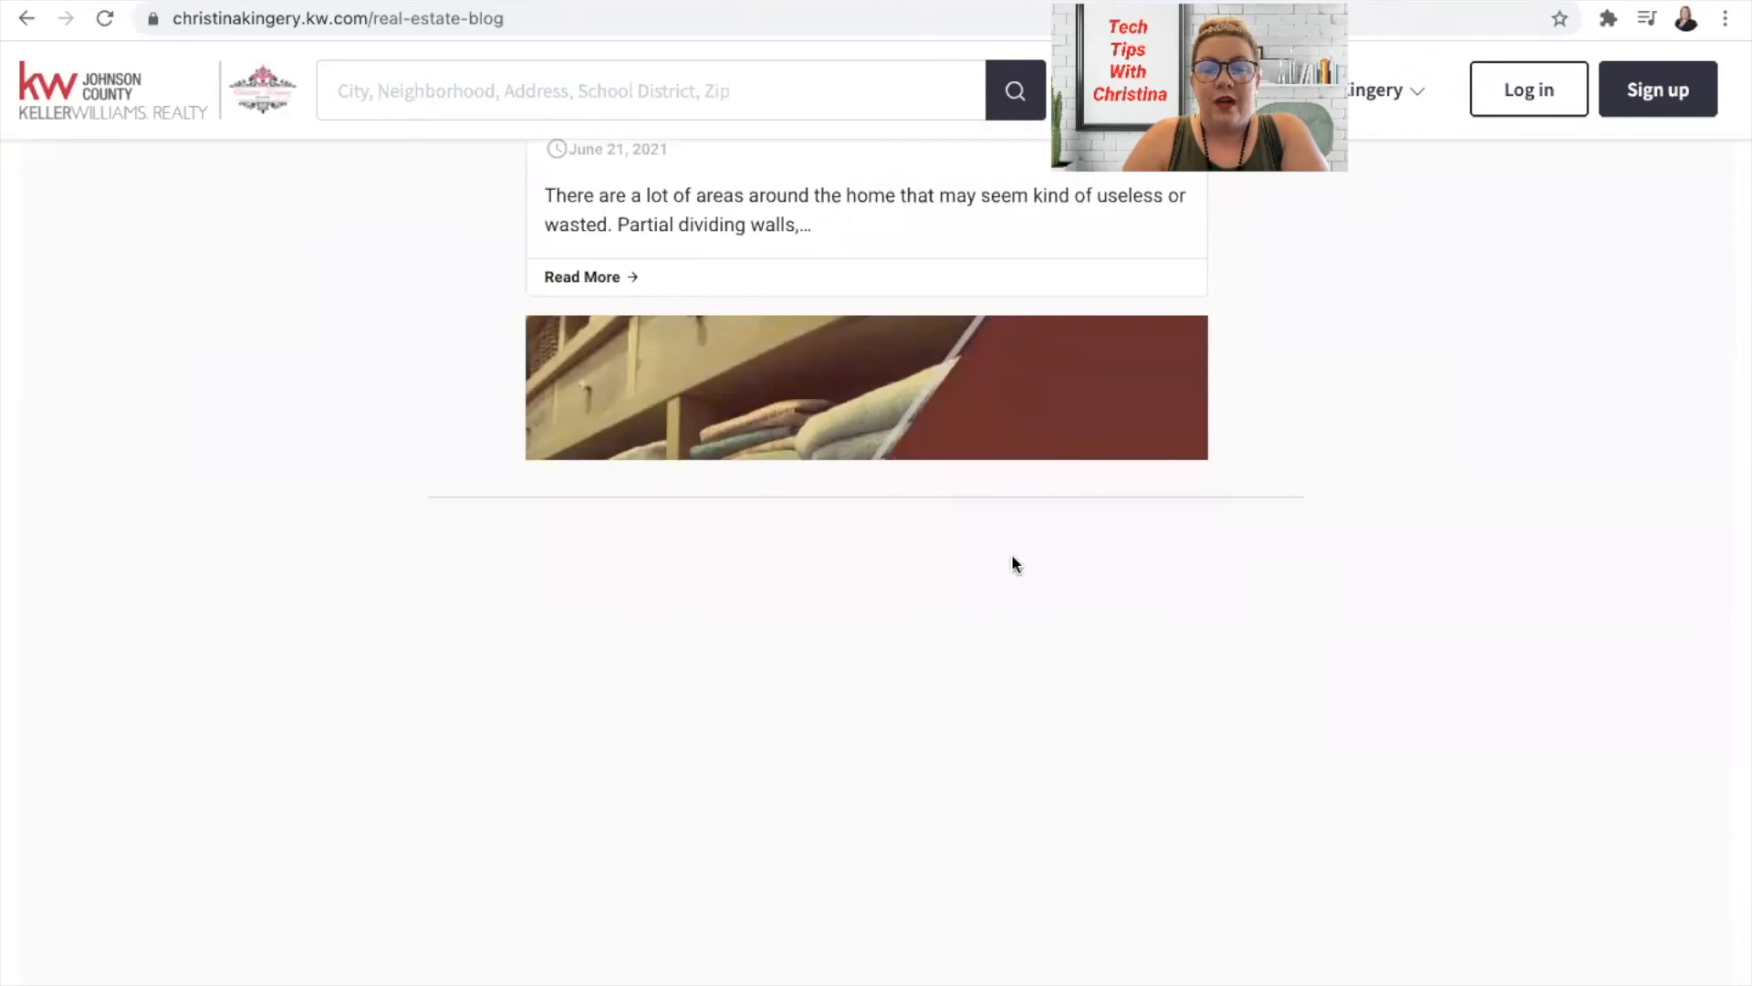
scroll(1039, 407, "down", 10)
scroll(1047, 416, "down", 5)
scroll(1526, 468, "up", 5)
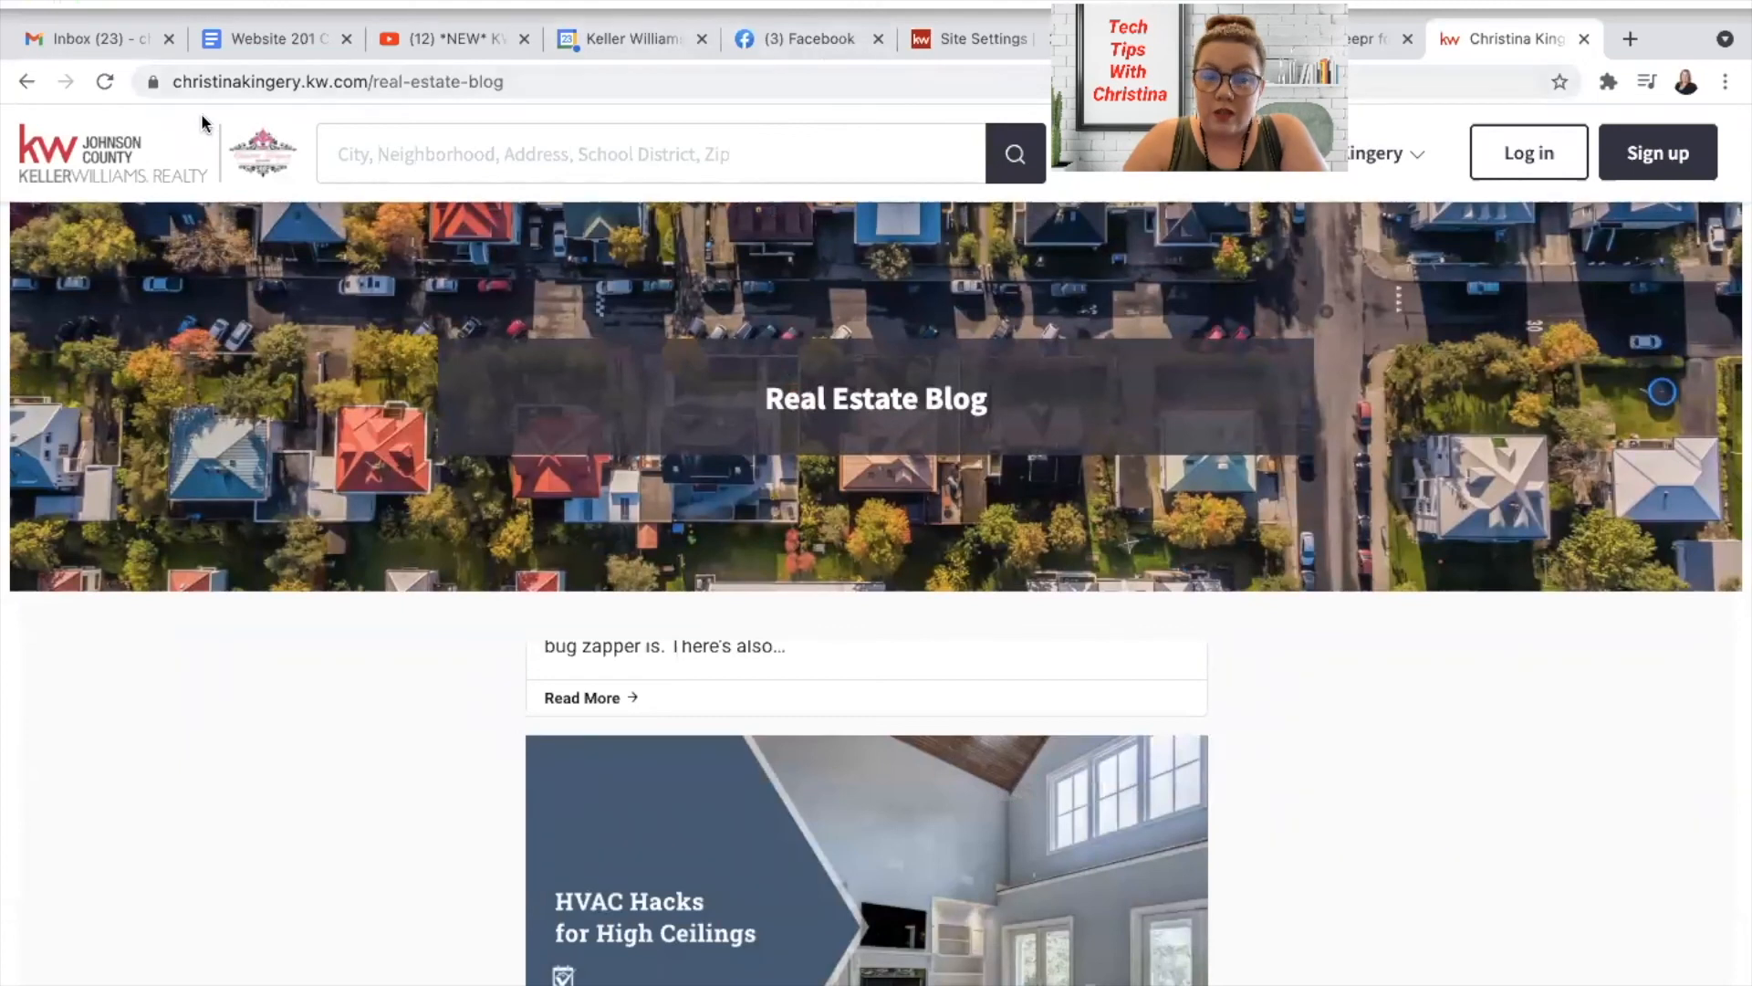
left_click(955, 41)
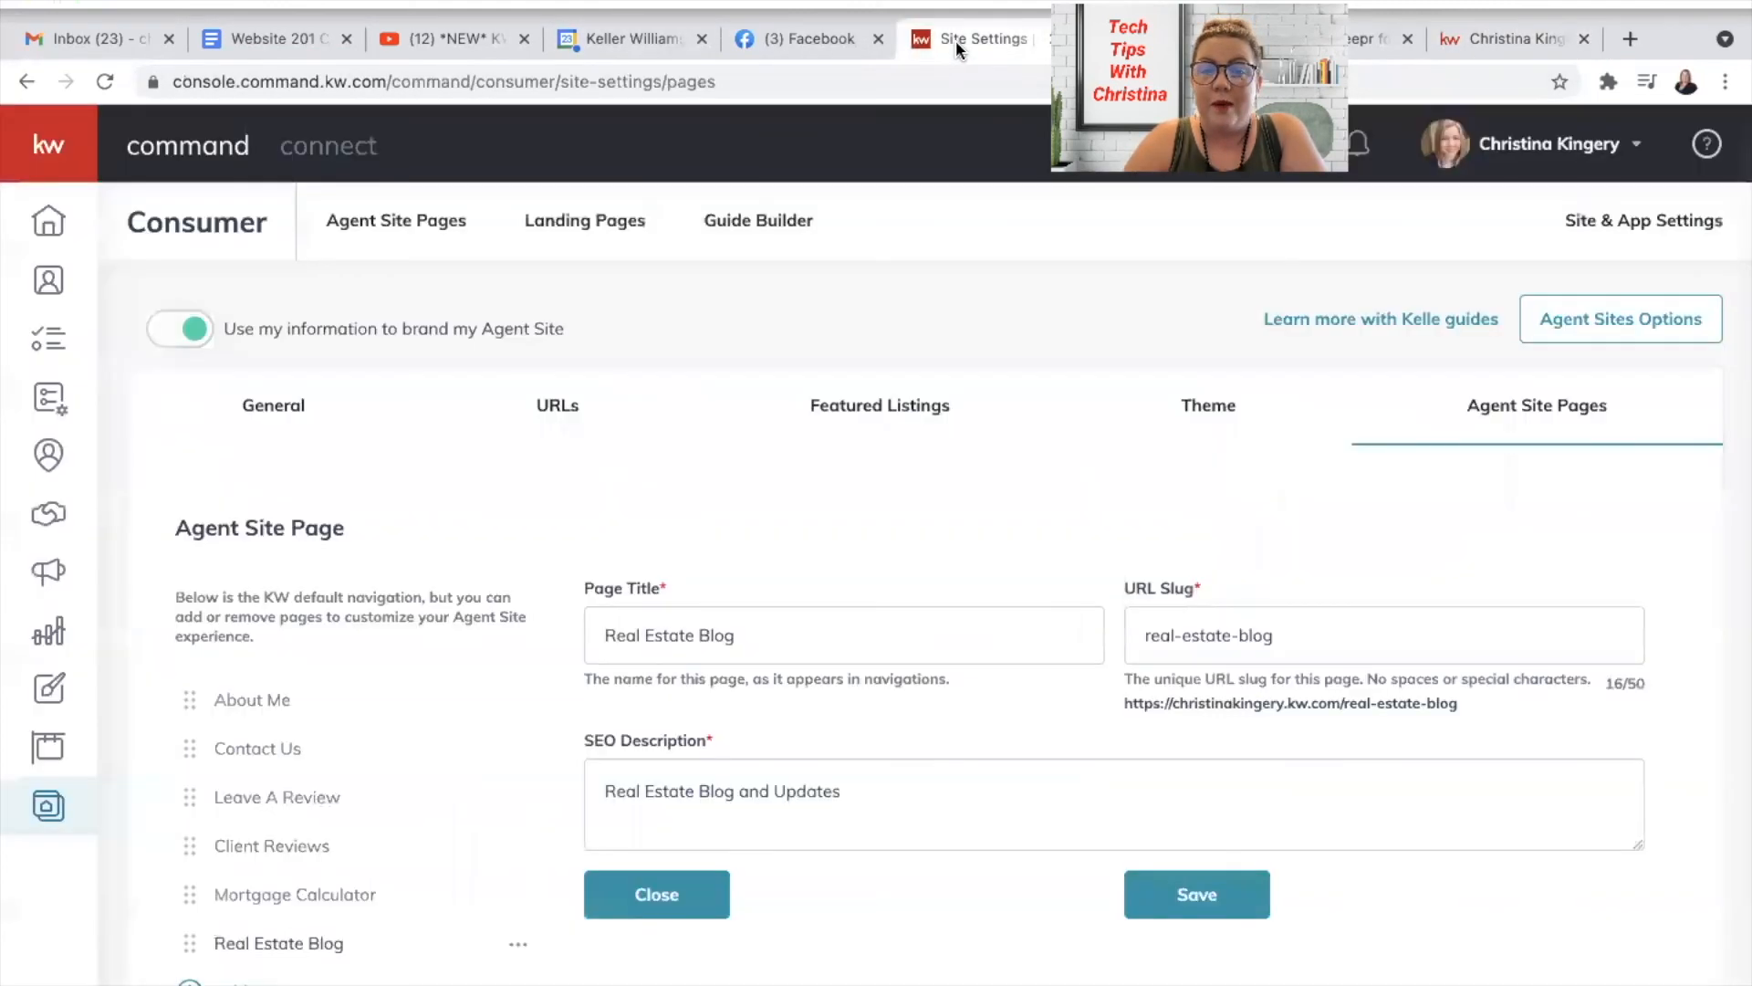